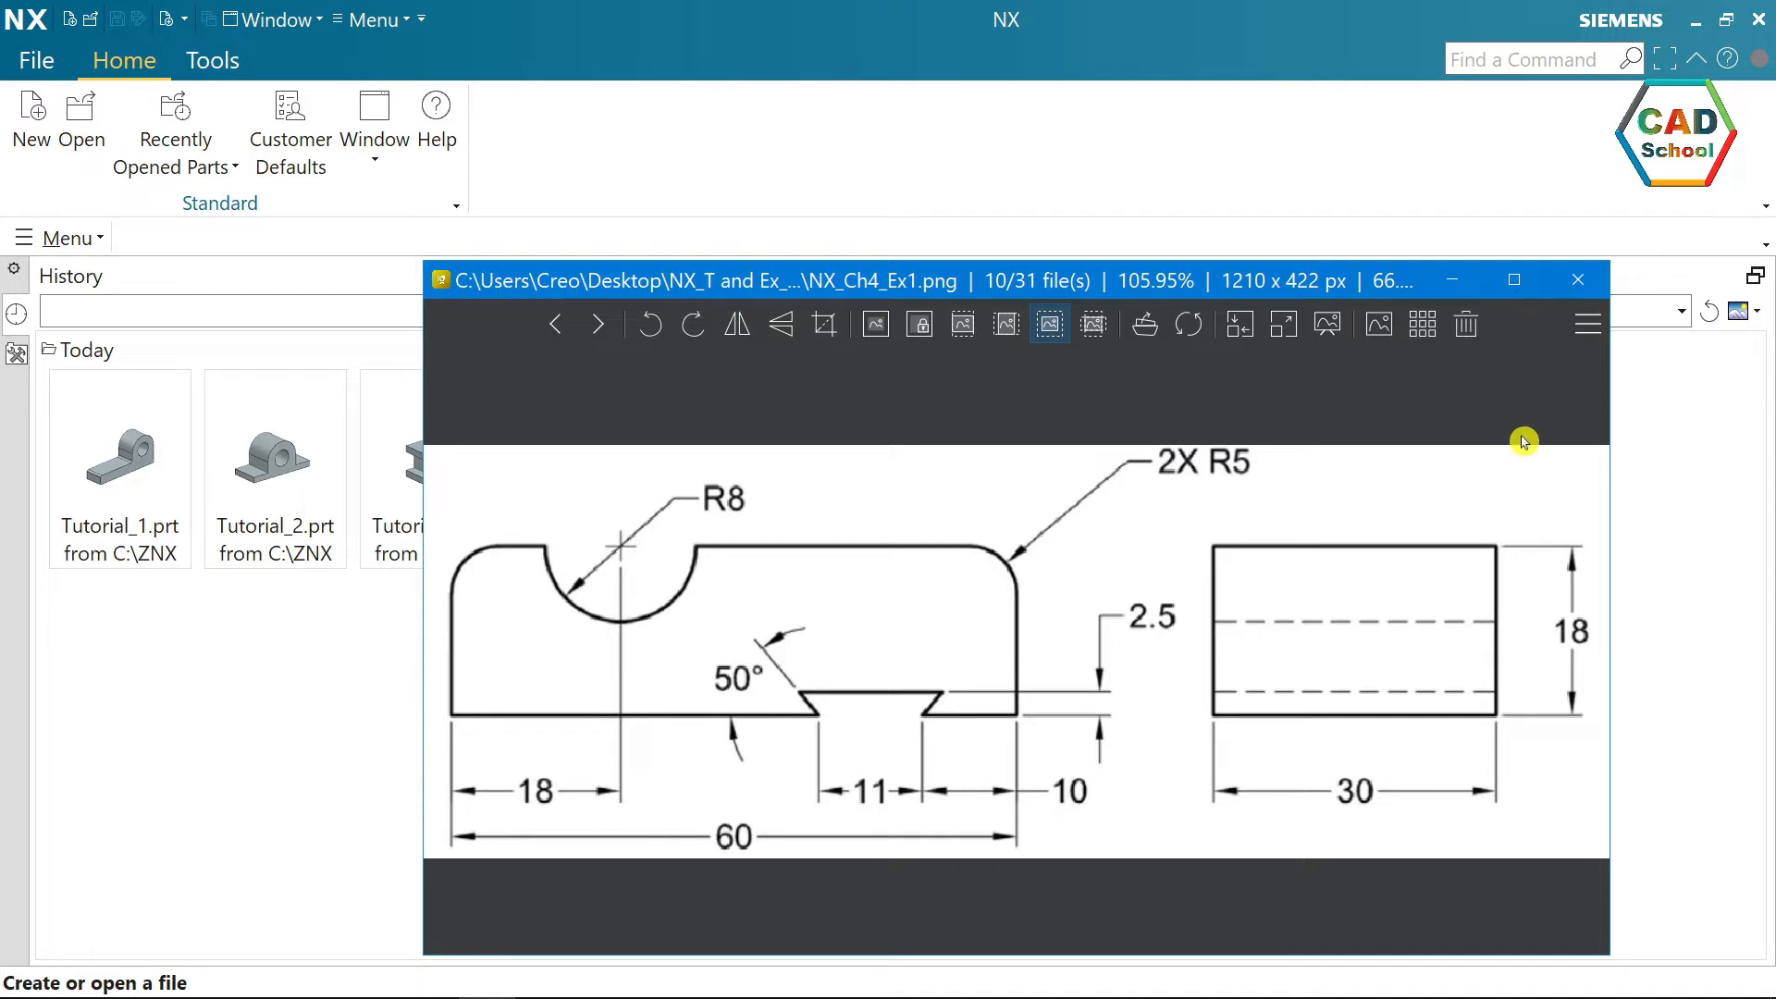
click(1520, 435)
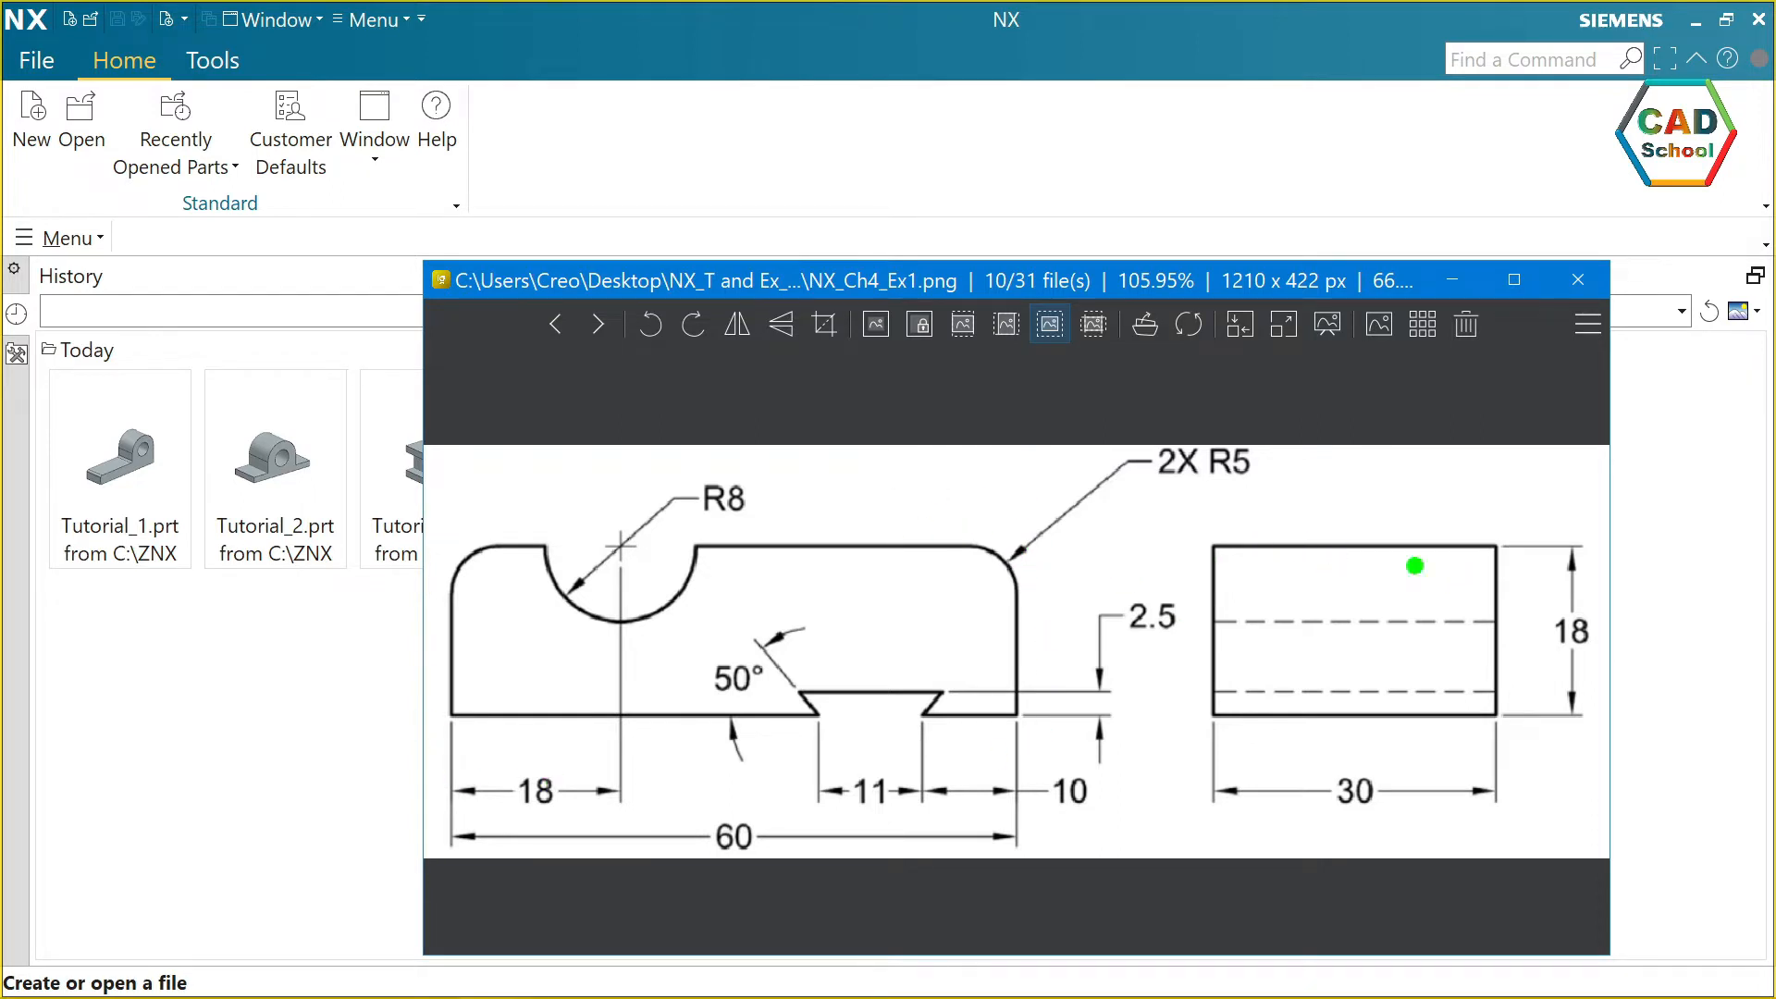
mouse_move(1043, 549)
mouse_down()
mouse_move(1162, 457)
mouse_move(1185, 615)
mouse_move(1076, 678)
mouse_up()
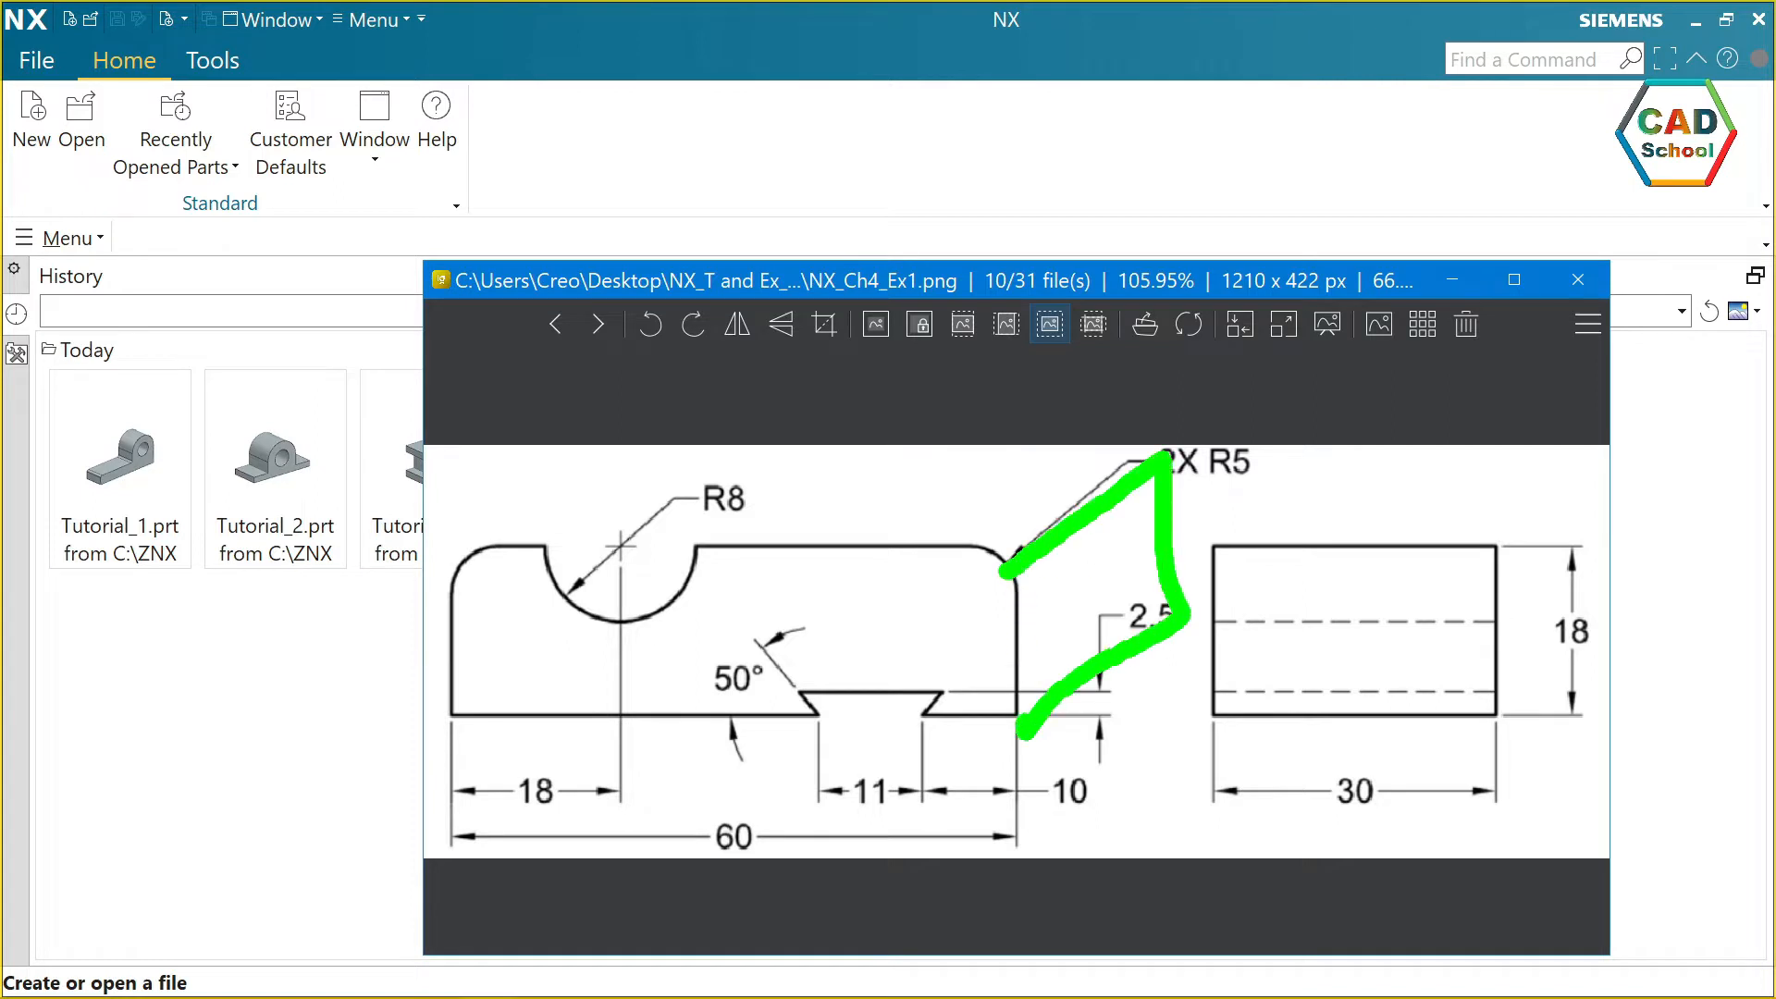
drag(1008, 572, 1019, 719)
drag(1461, 568, 1202, 490)
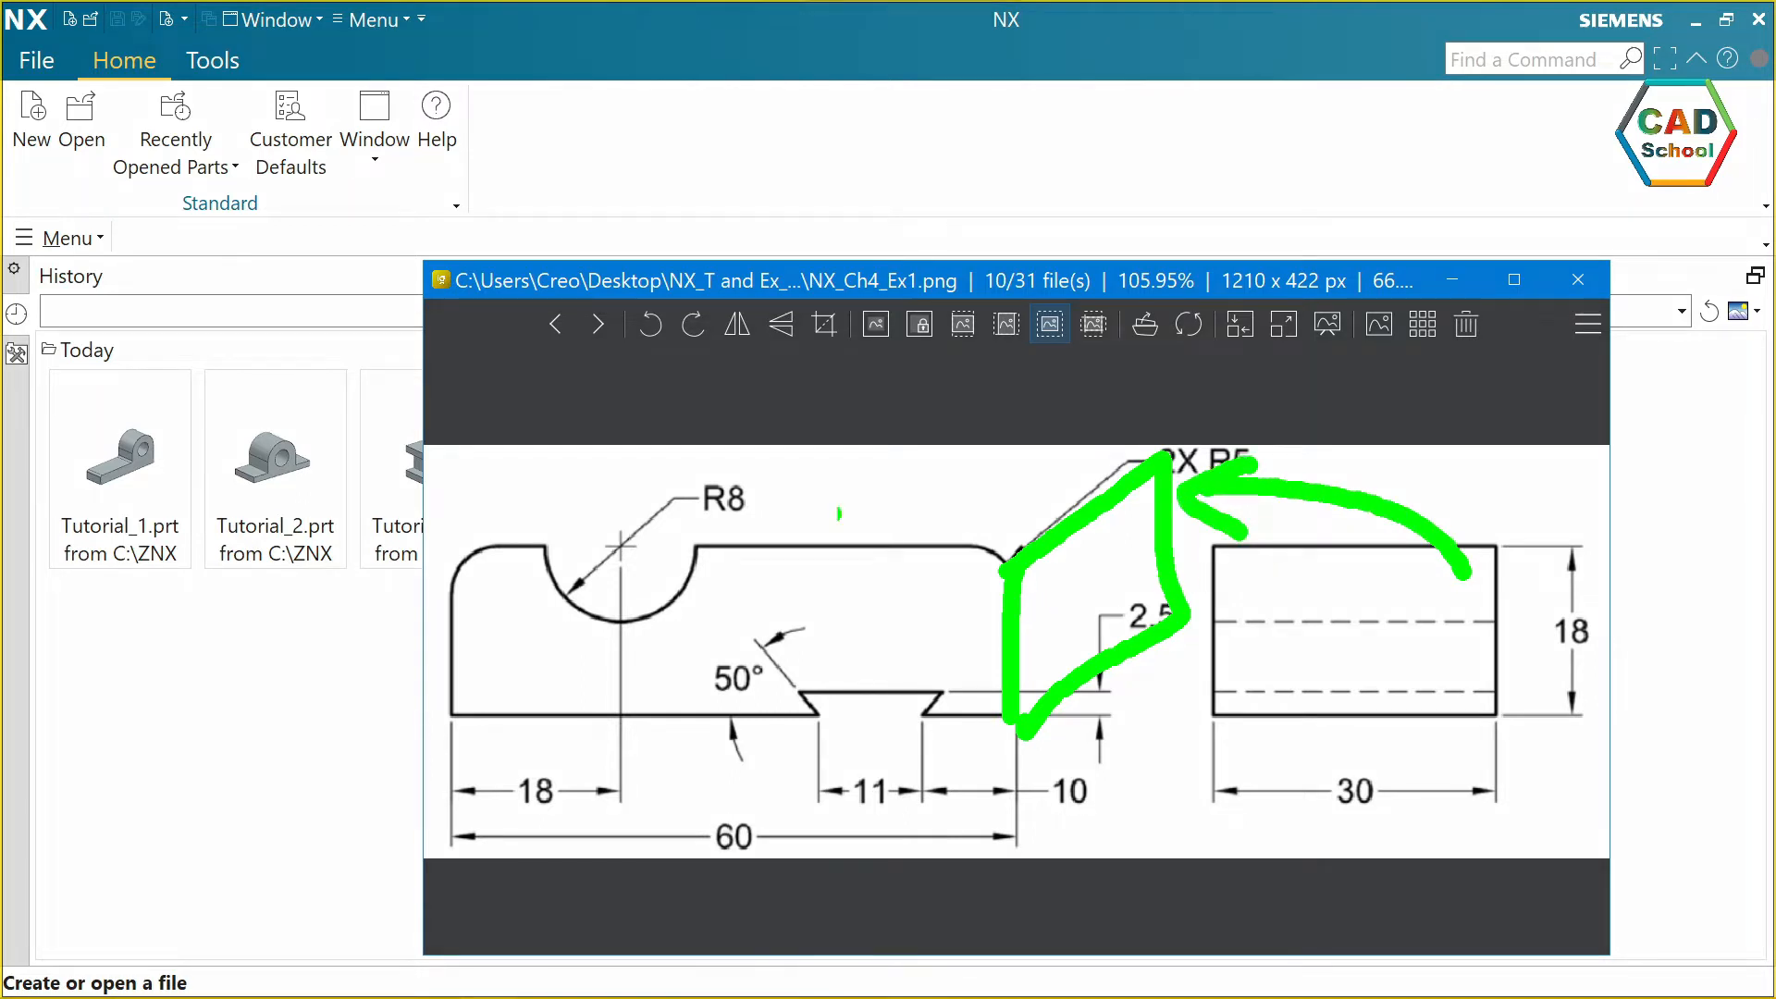
mouse_move(529, 466)
mouse_down()
mouse_move(488, 555)
mouse_move(717, 463)
mouse_move(1146, 442)
mouse_up()
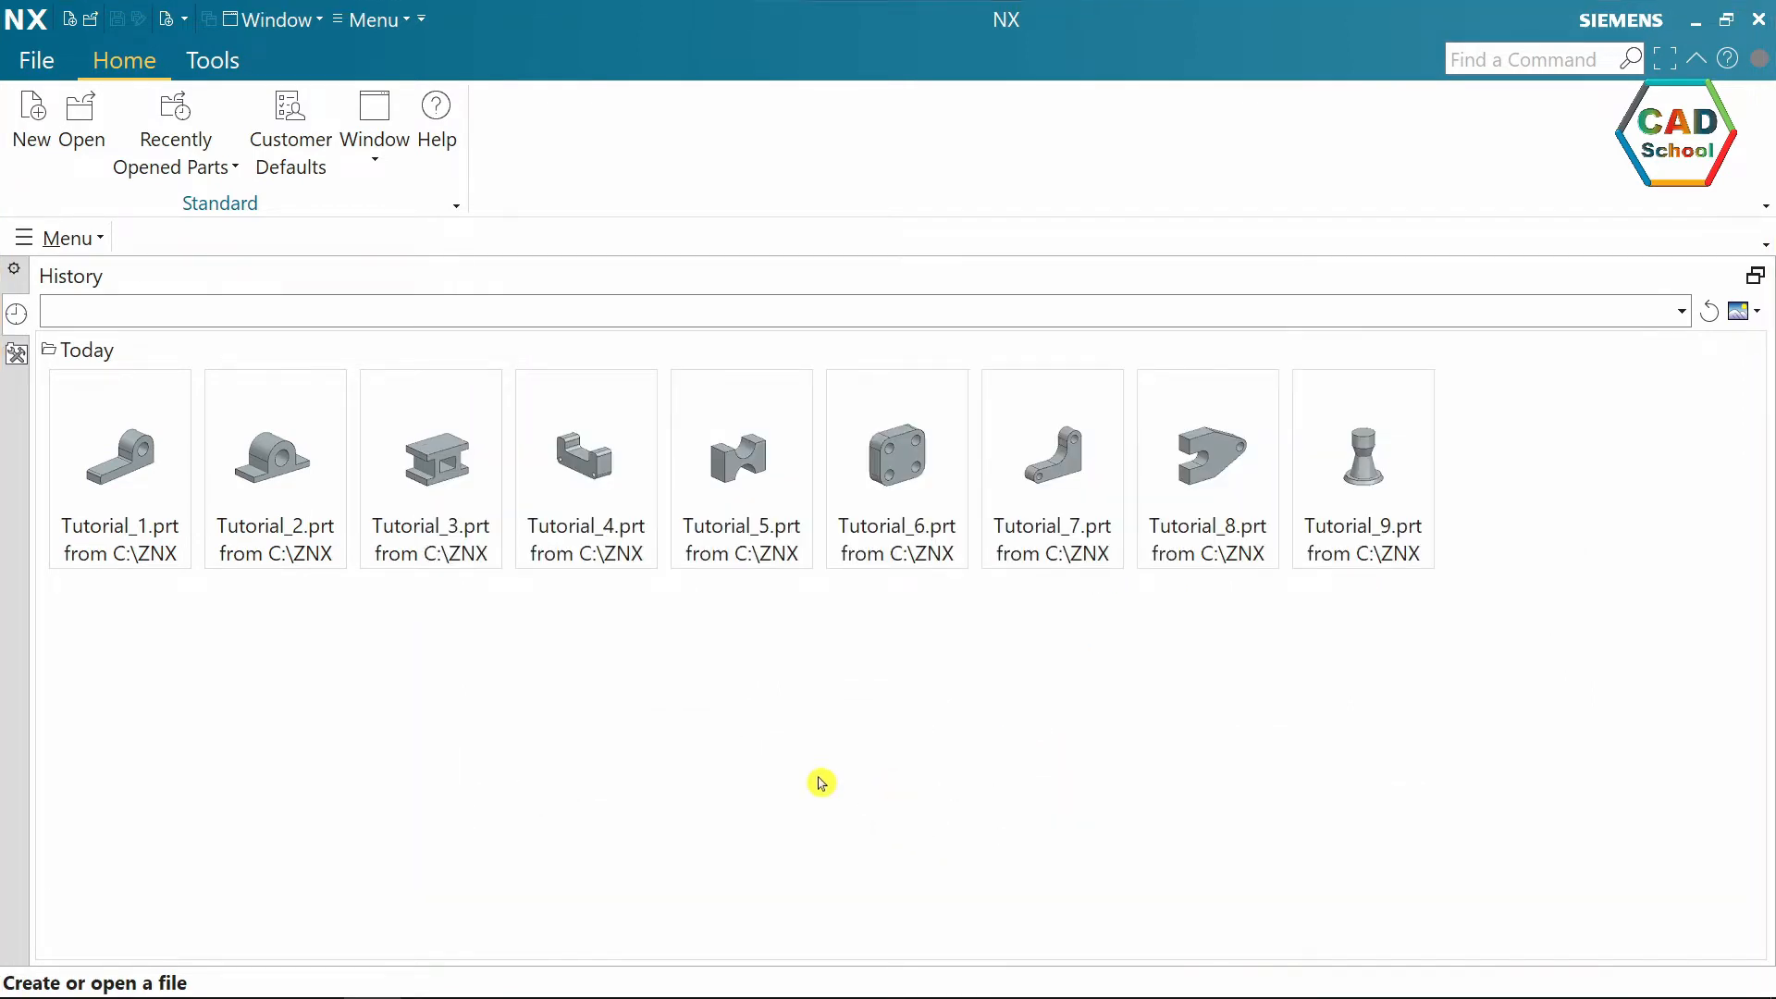
- Create a new Model part in millimeters named Tutorial_10 in the folder C:\ZNX
click(30, 116)
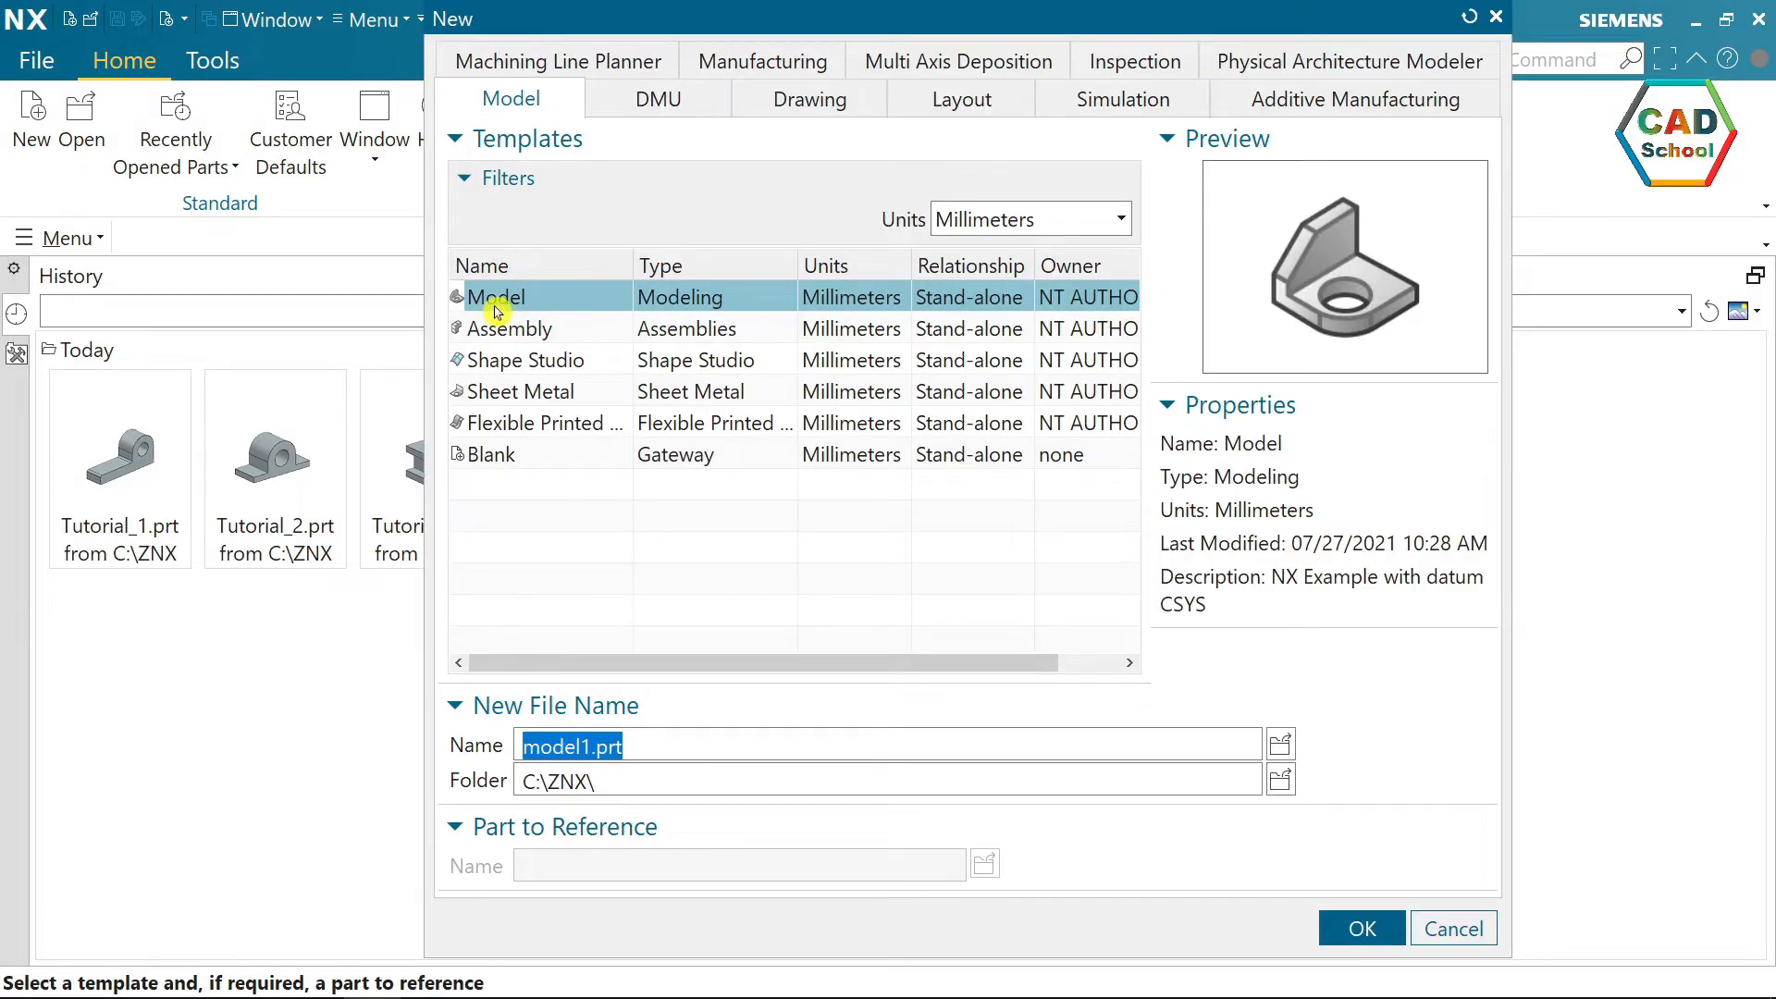
click(1034, 222)
click(1001, 262)
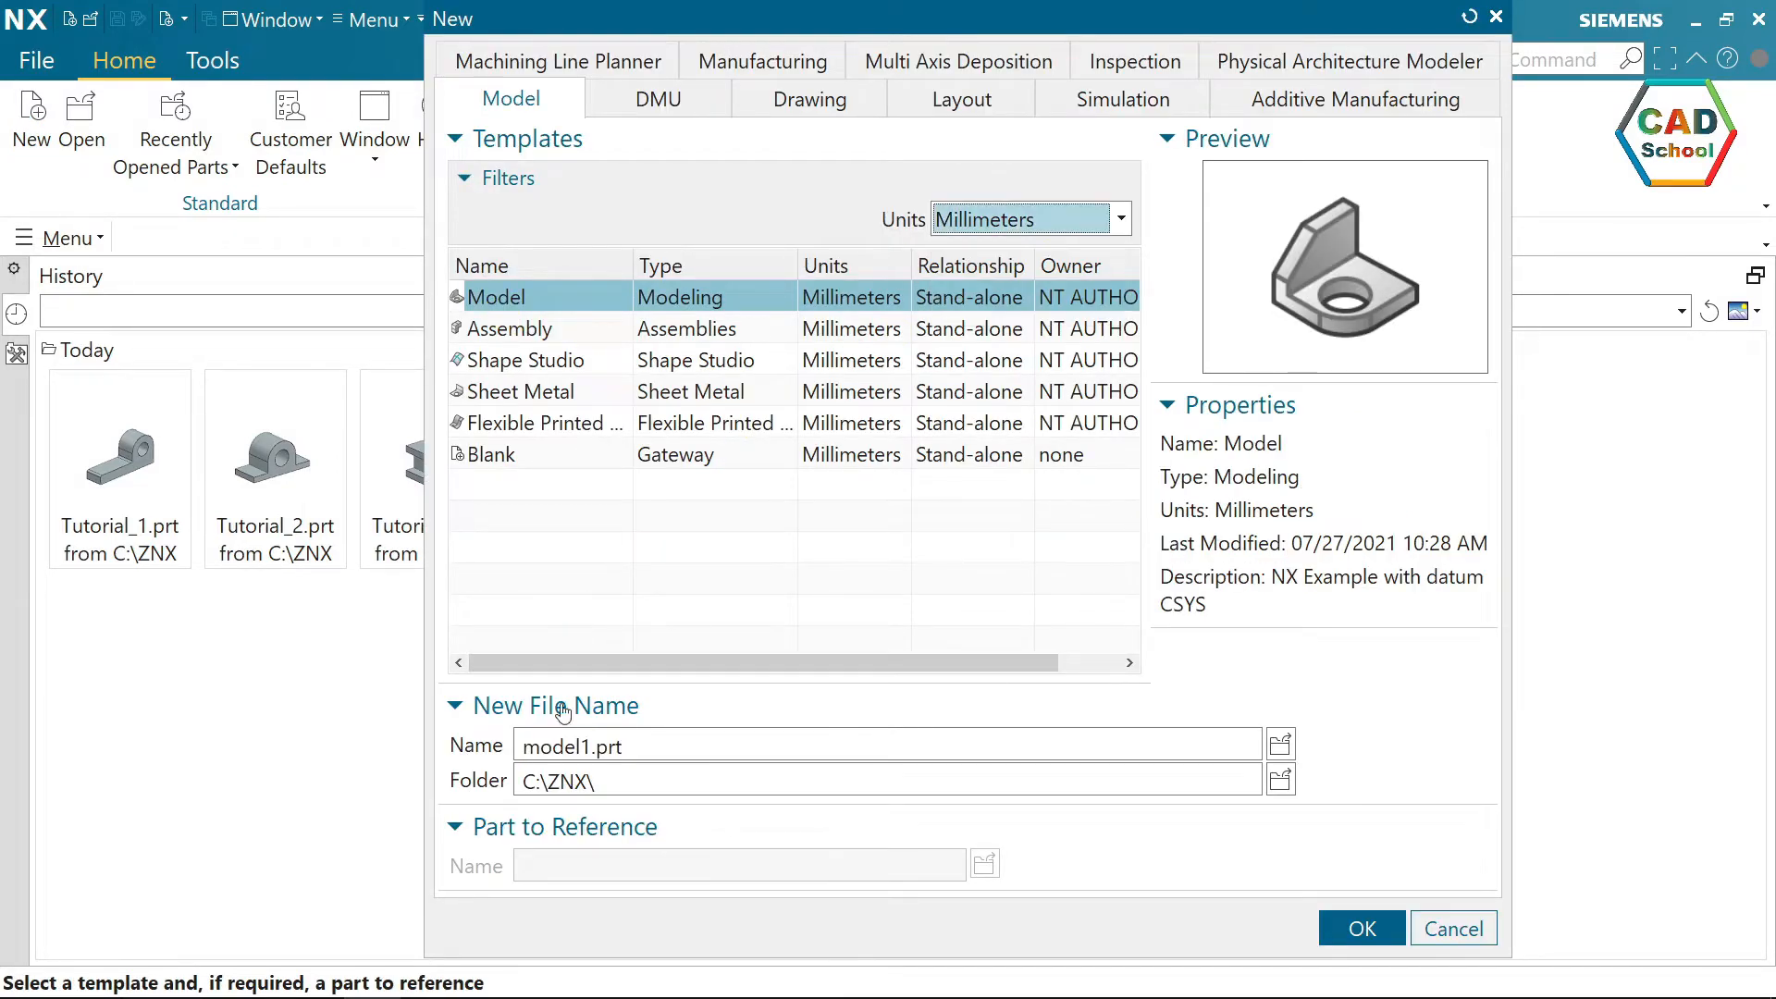
drag(658, 745, 477, 743)
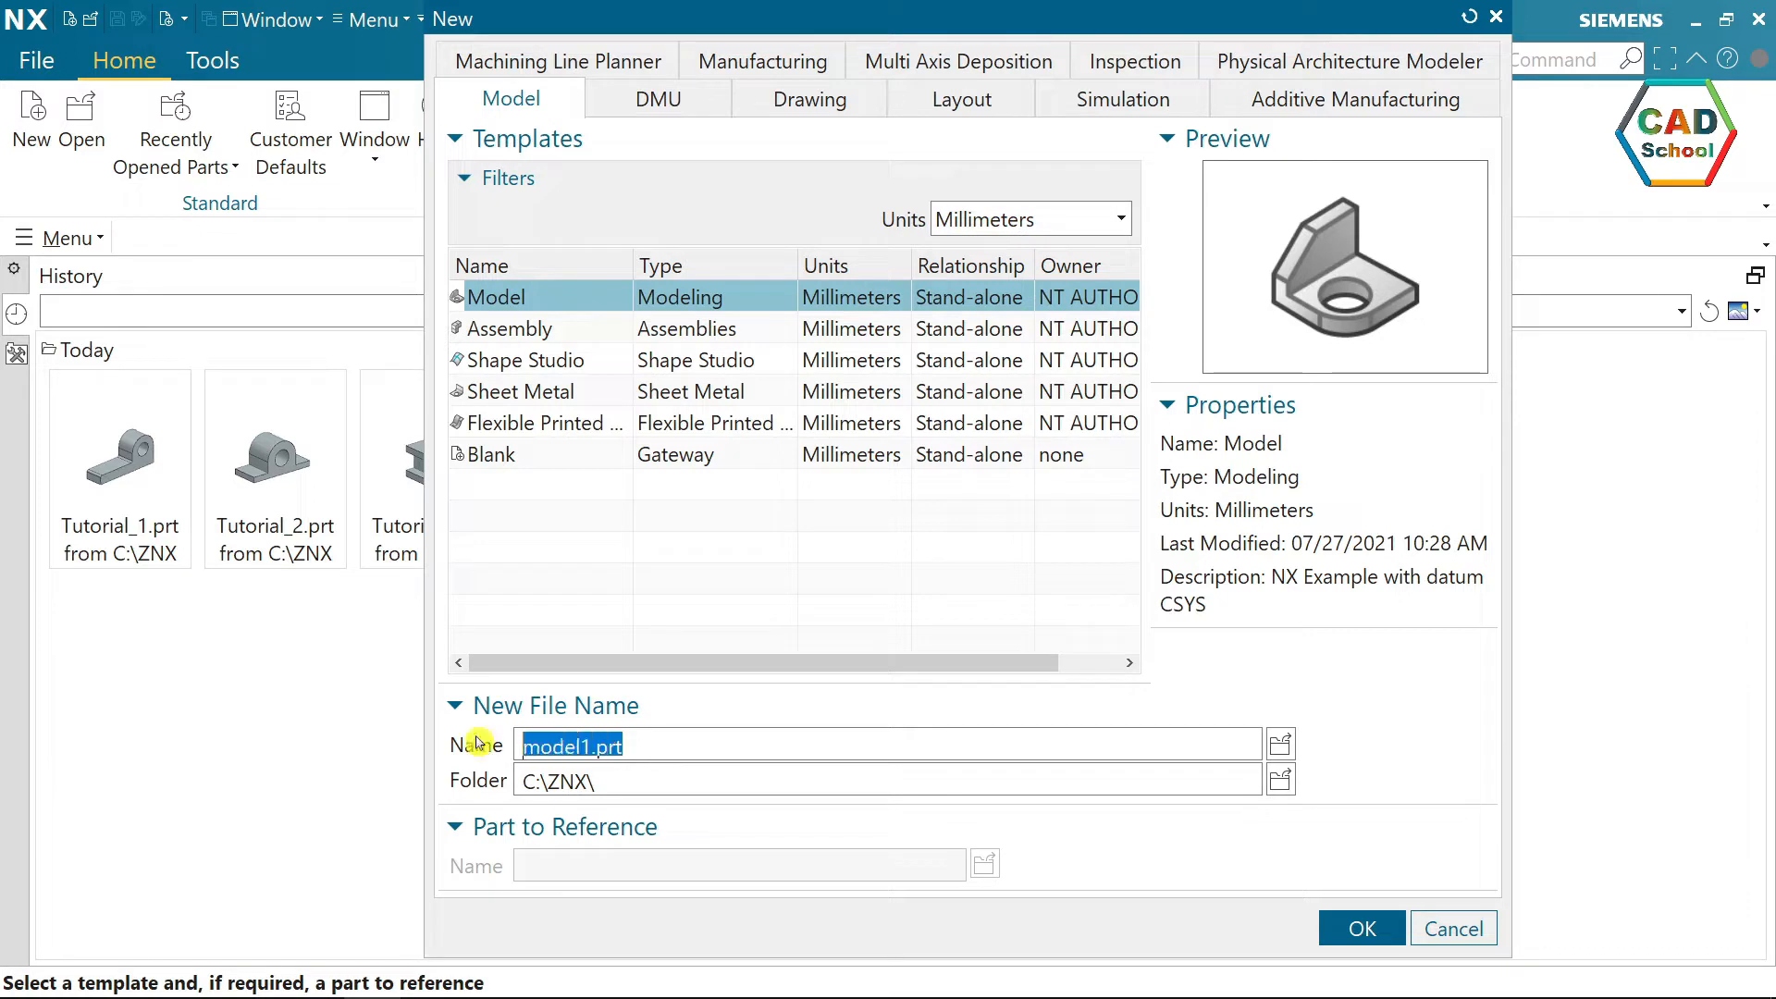
text(Tutorial_10)
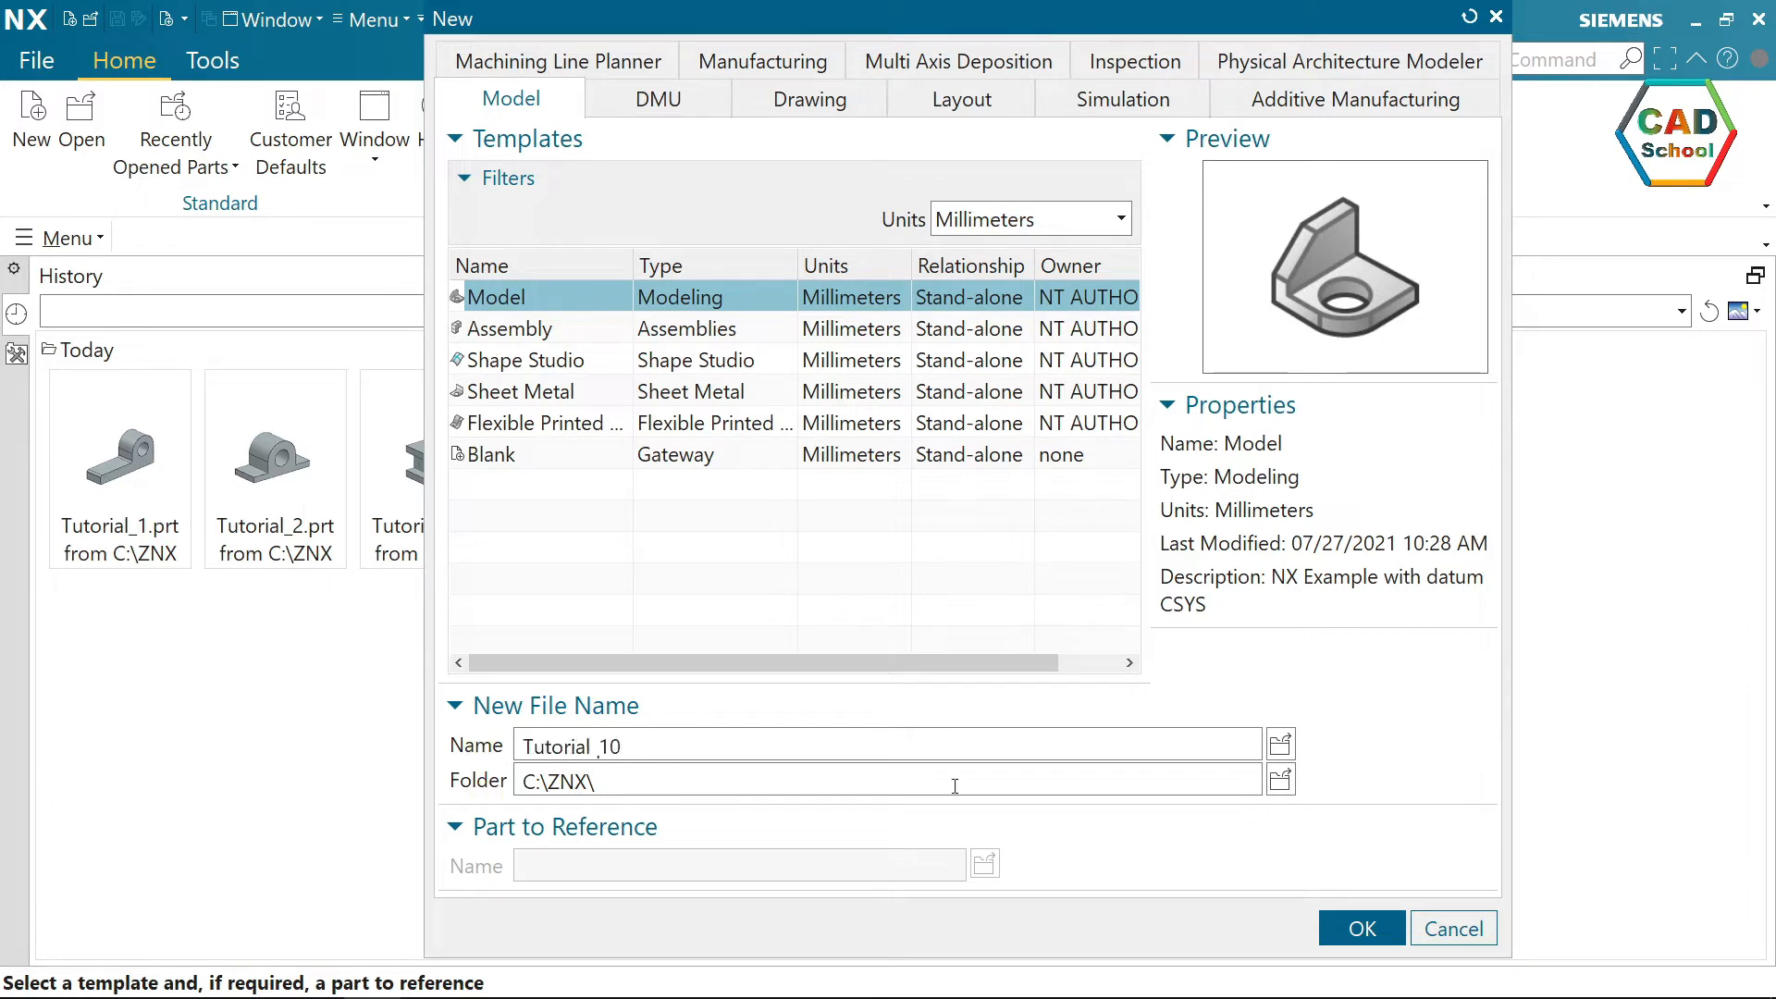
click(1280, 782)
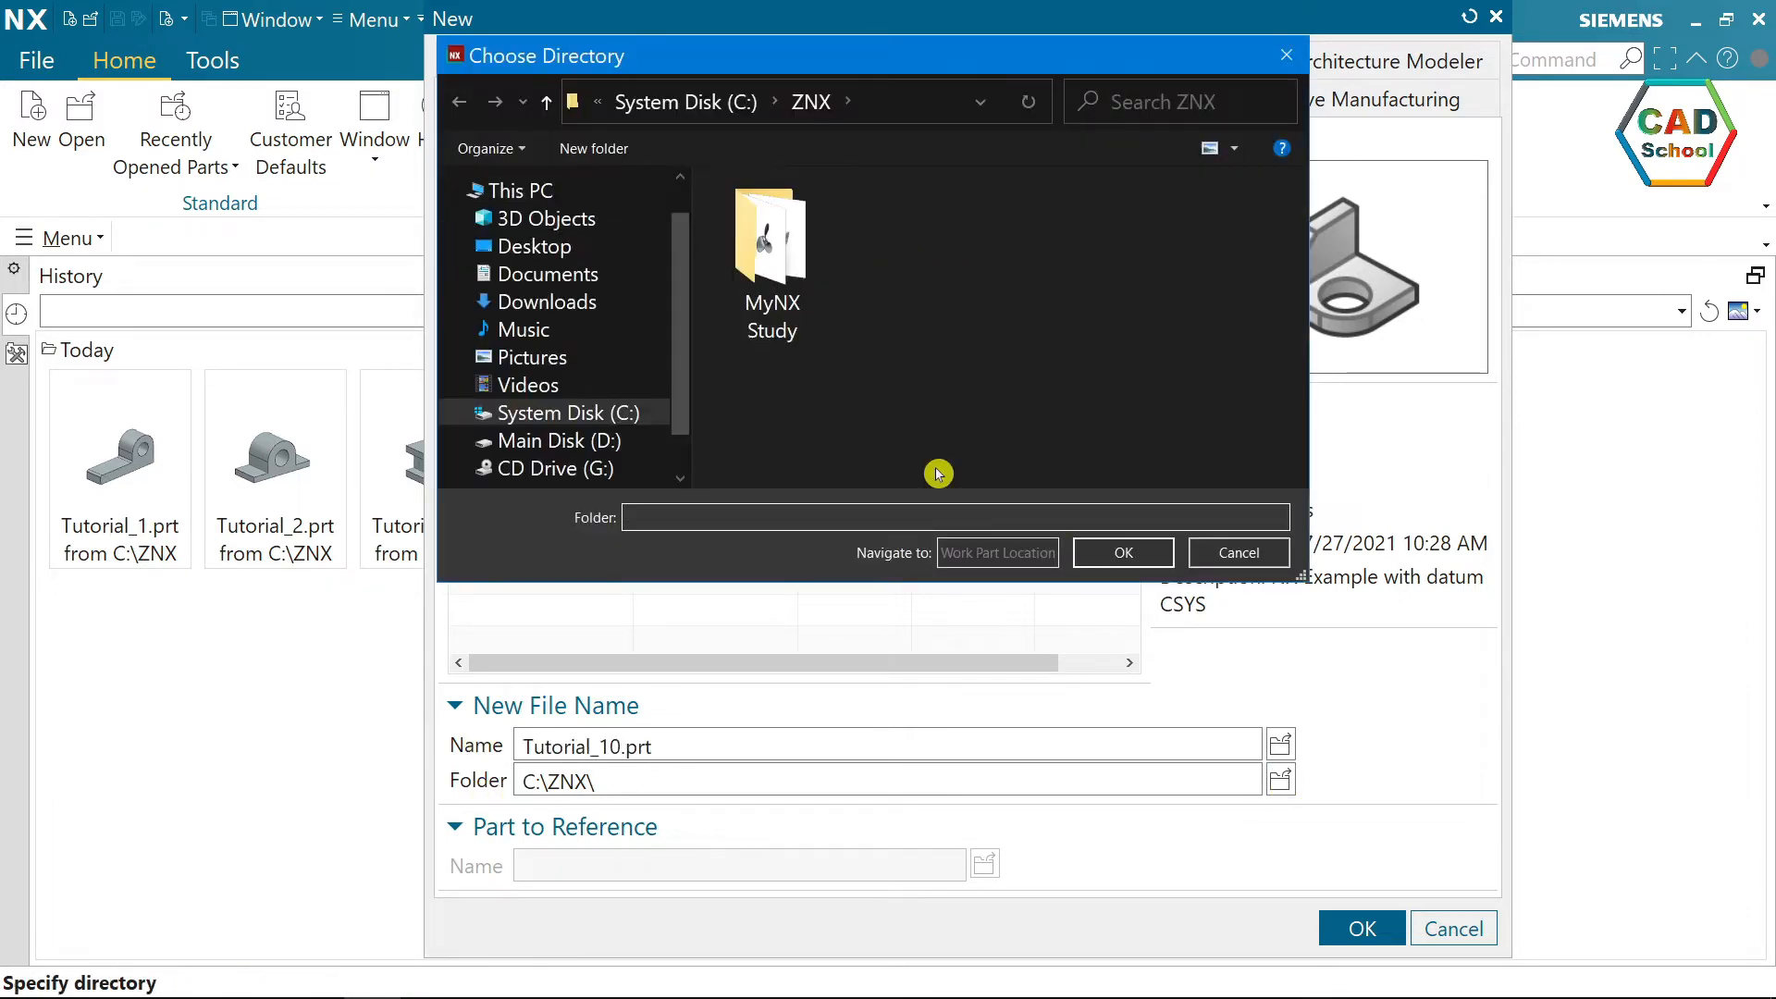
click(1129, 552)
click(1361, 929)
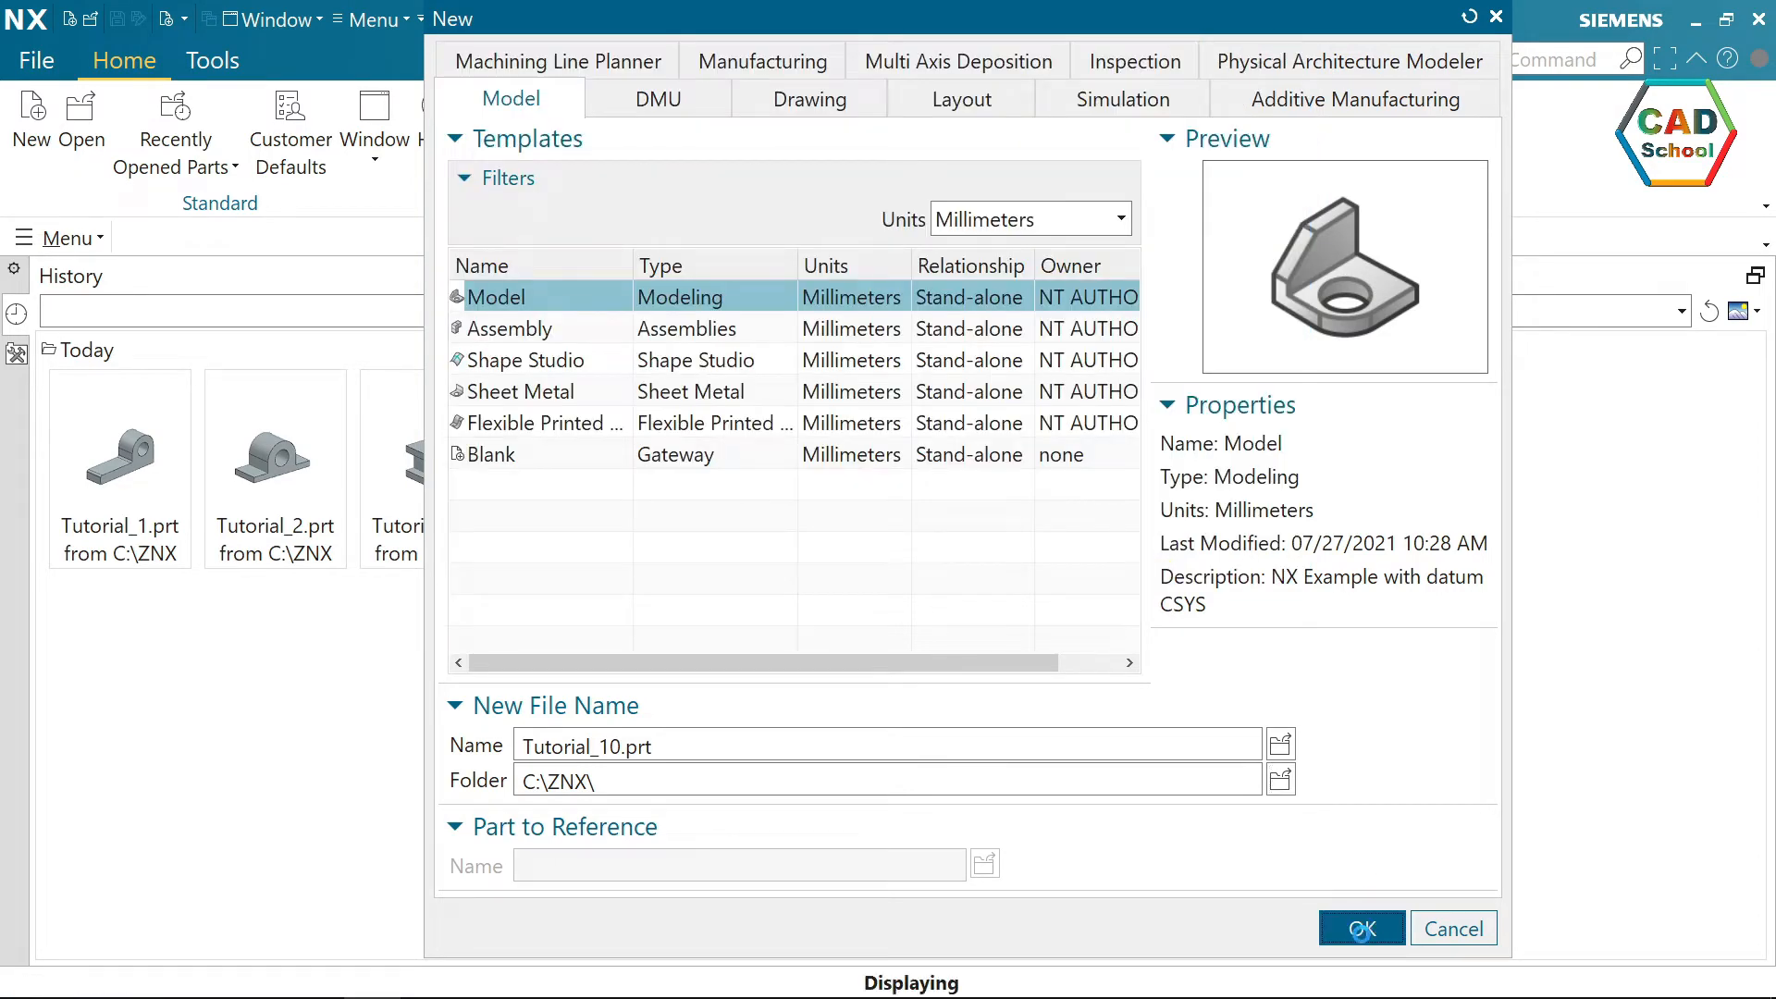
- Start a sketch on the Front plane
click(102, 119)
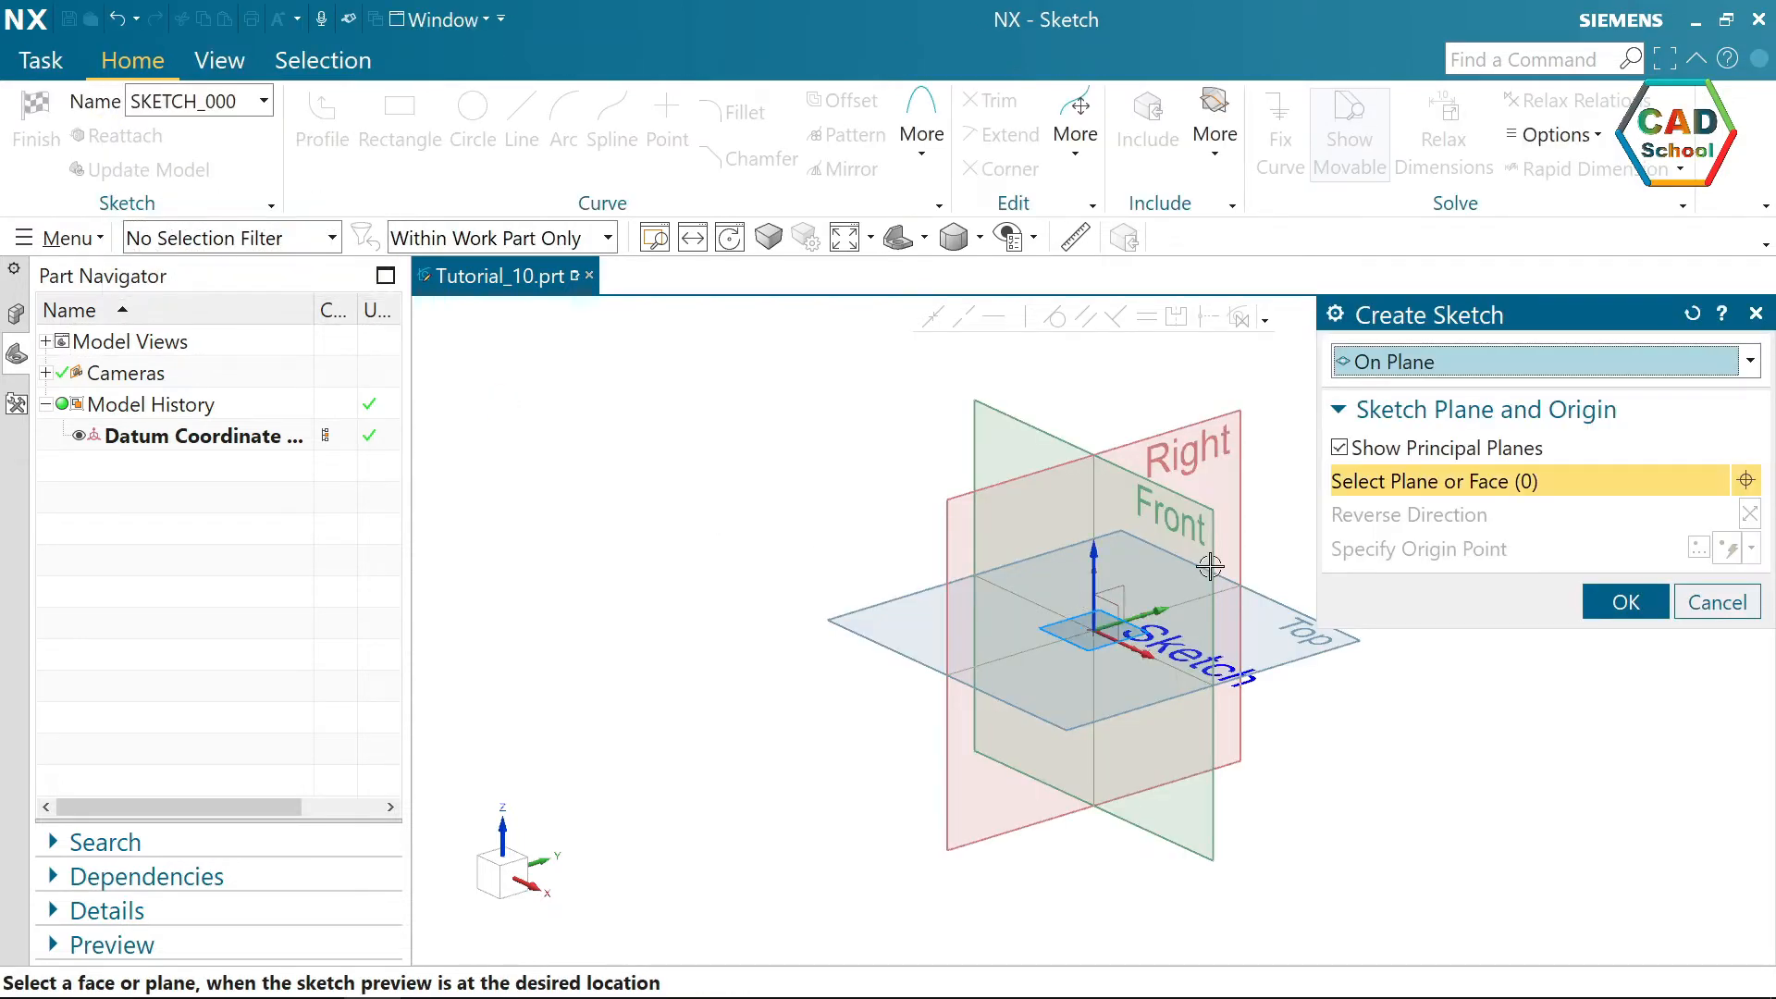
click(1033, 418)
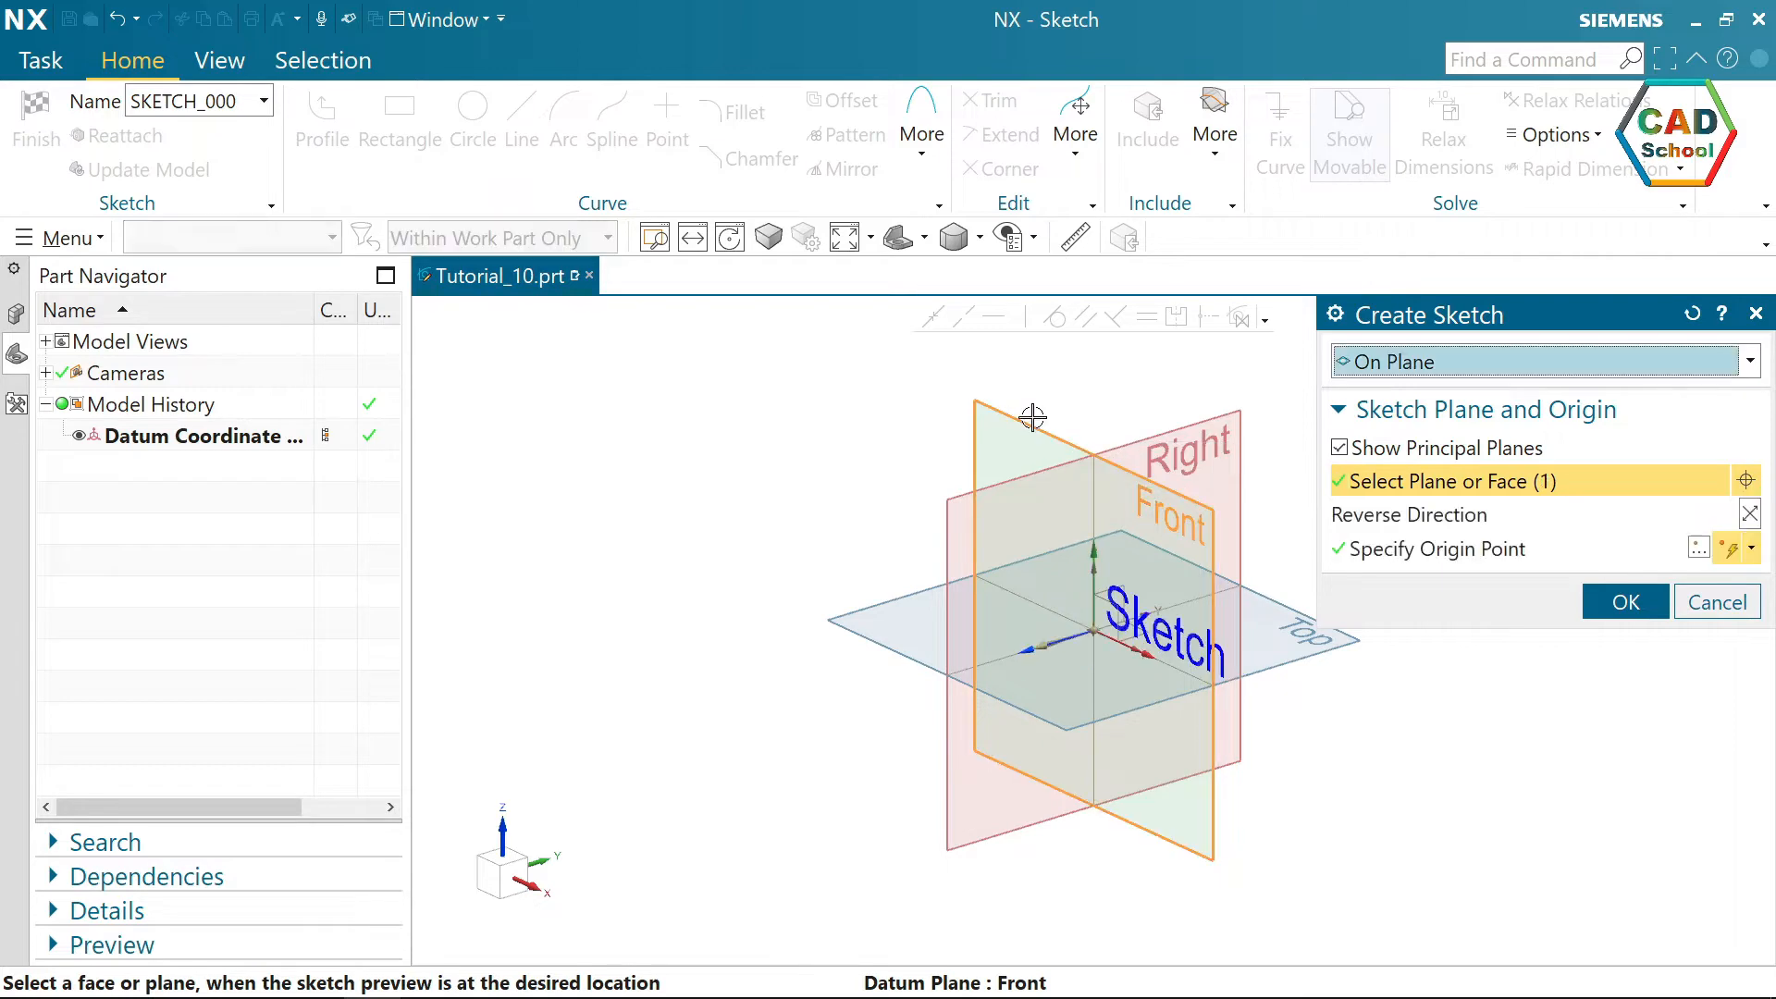
click(1621, 601)
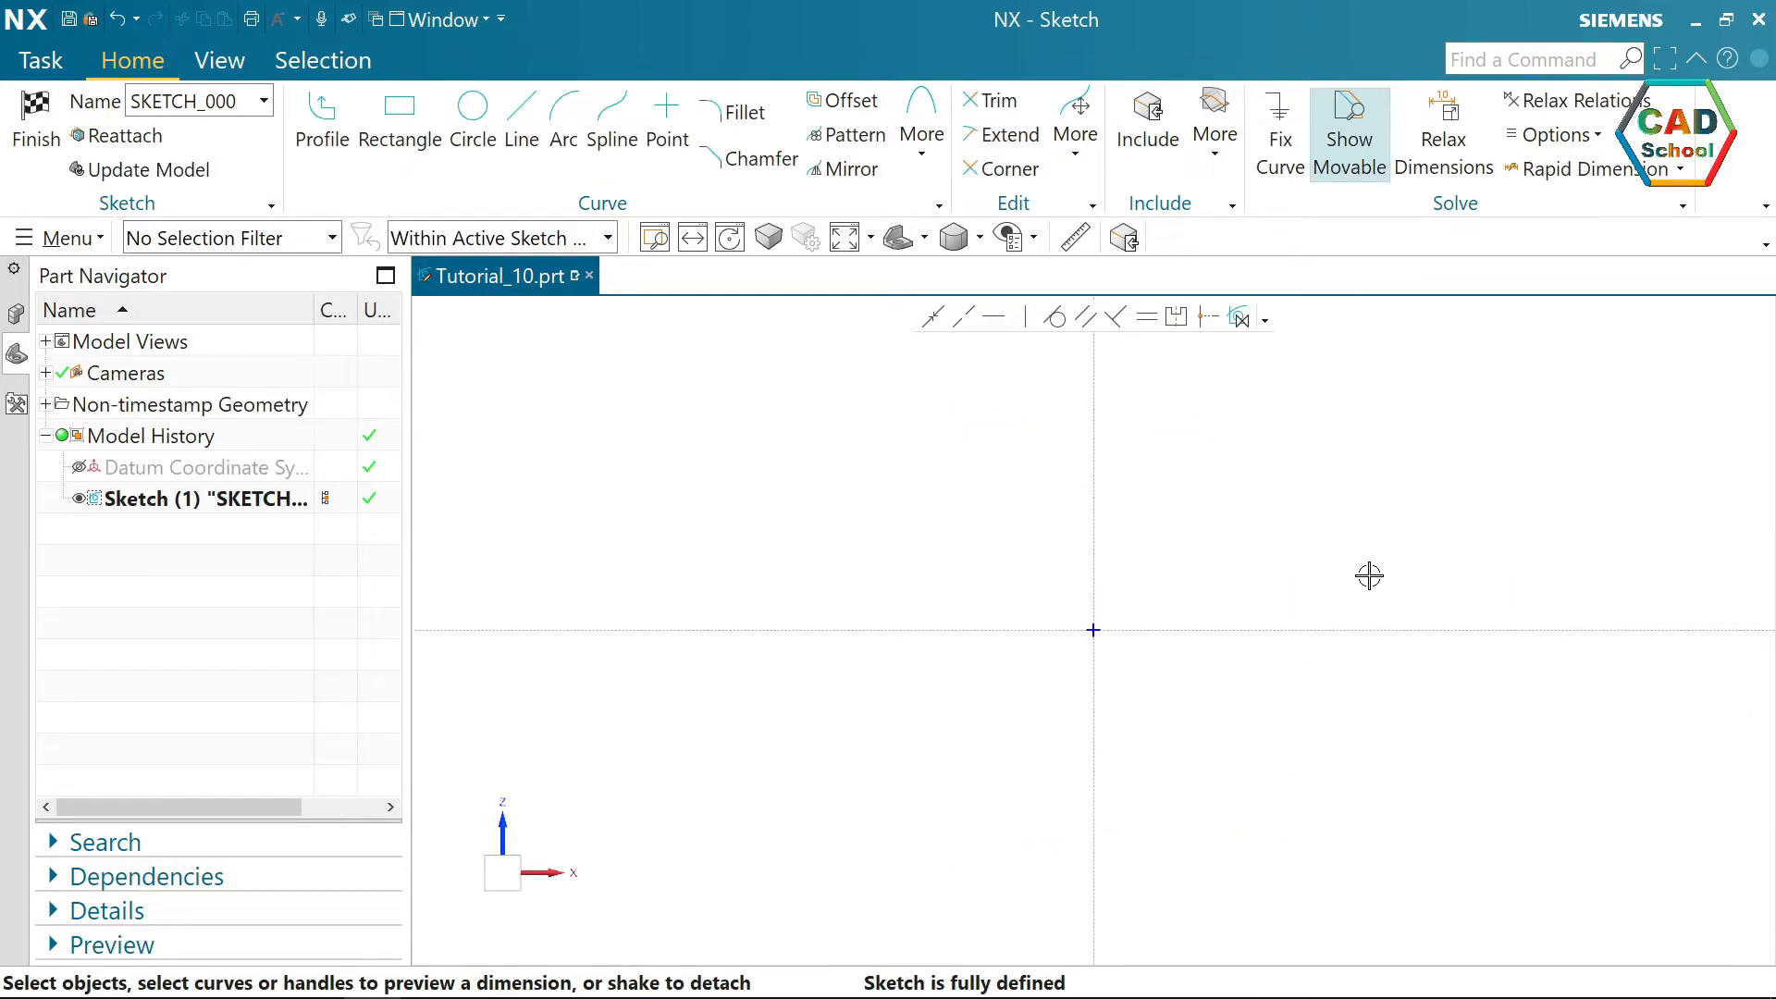
- Sketch the profile's bottom edge horizontally from the origin, followed by a dovetail notch with slanted sides about 13 mm long
click(317, 145)
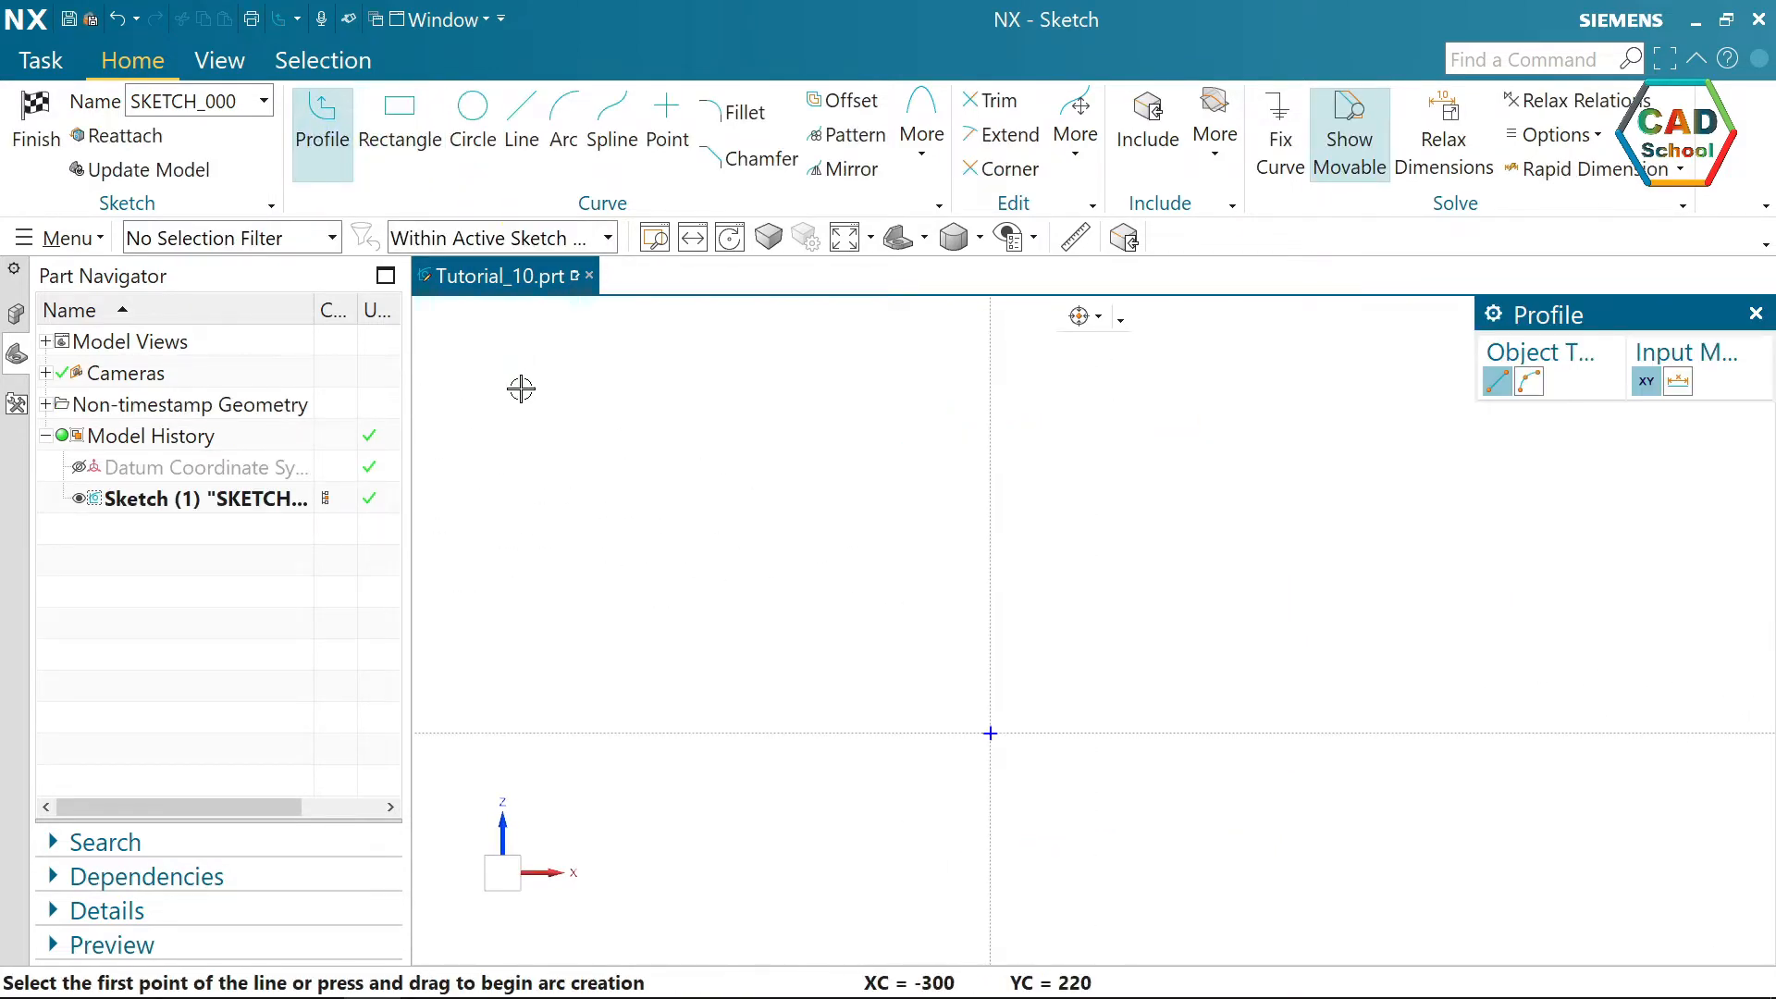
click(987, 733)
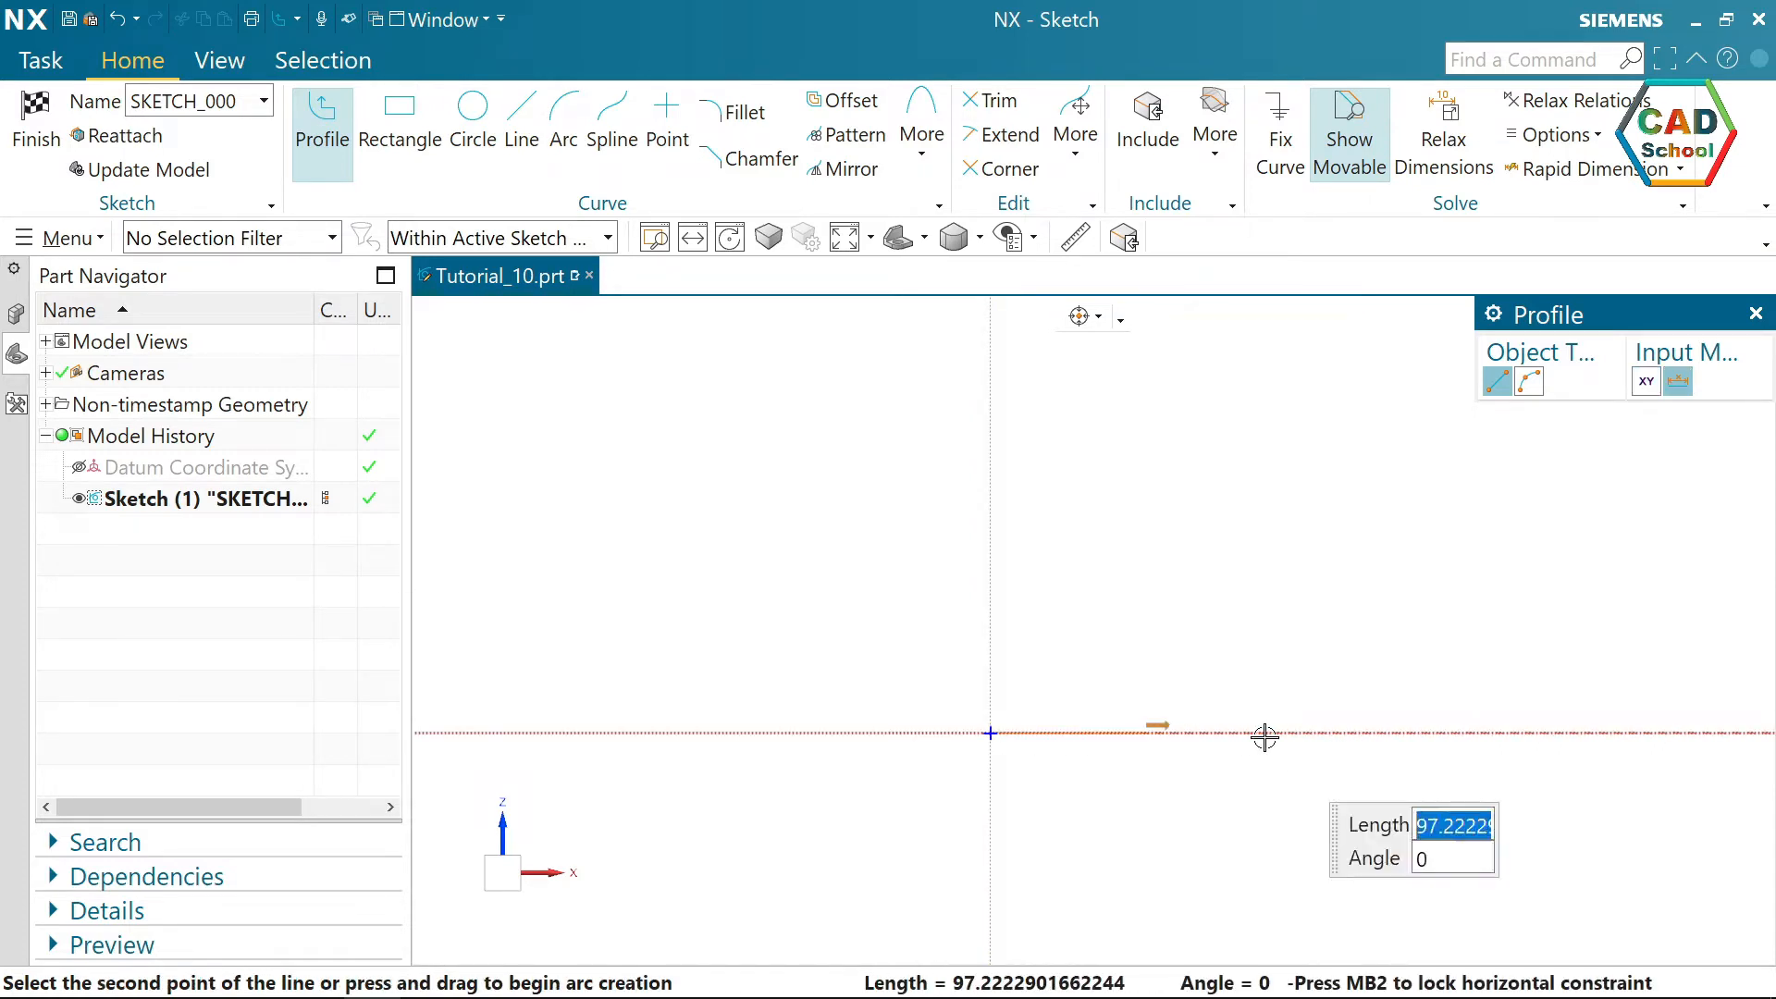
click(1214, 737)
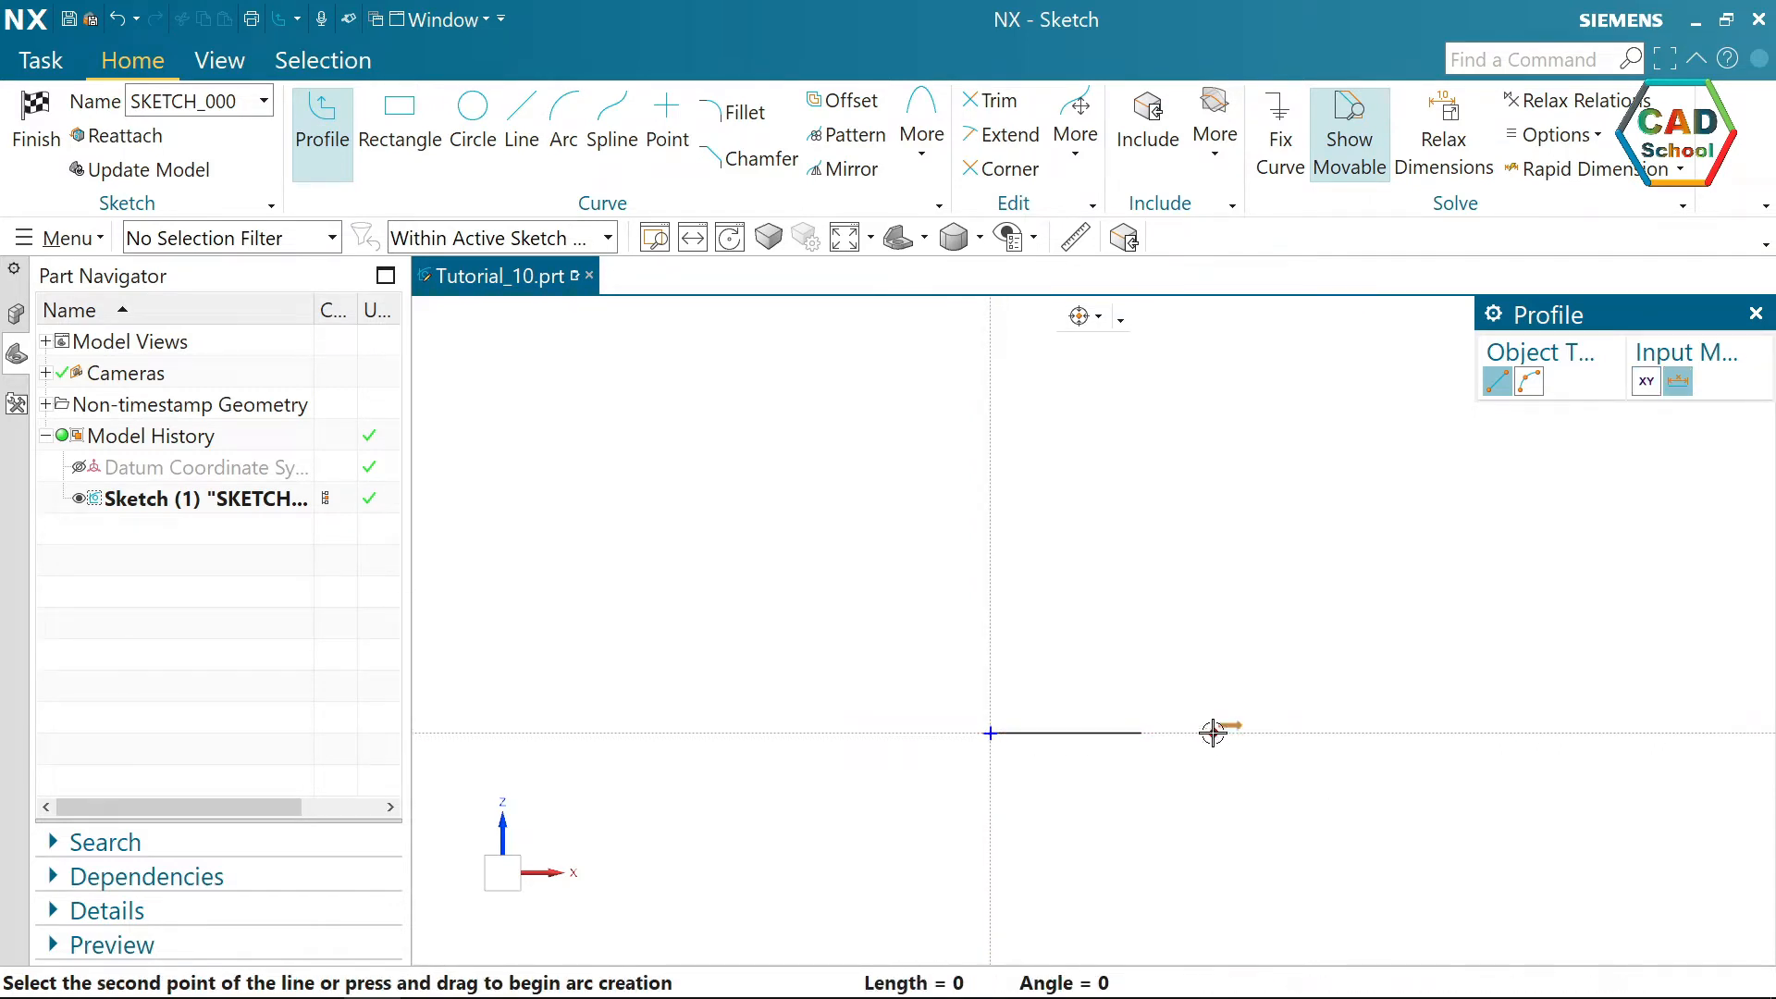
scroll(1212, 731, up, 3)
scroll(1060, 700, up, 1)
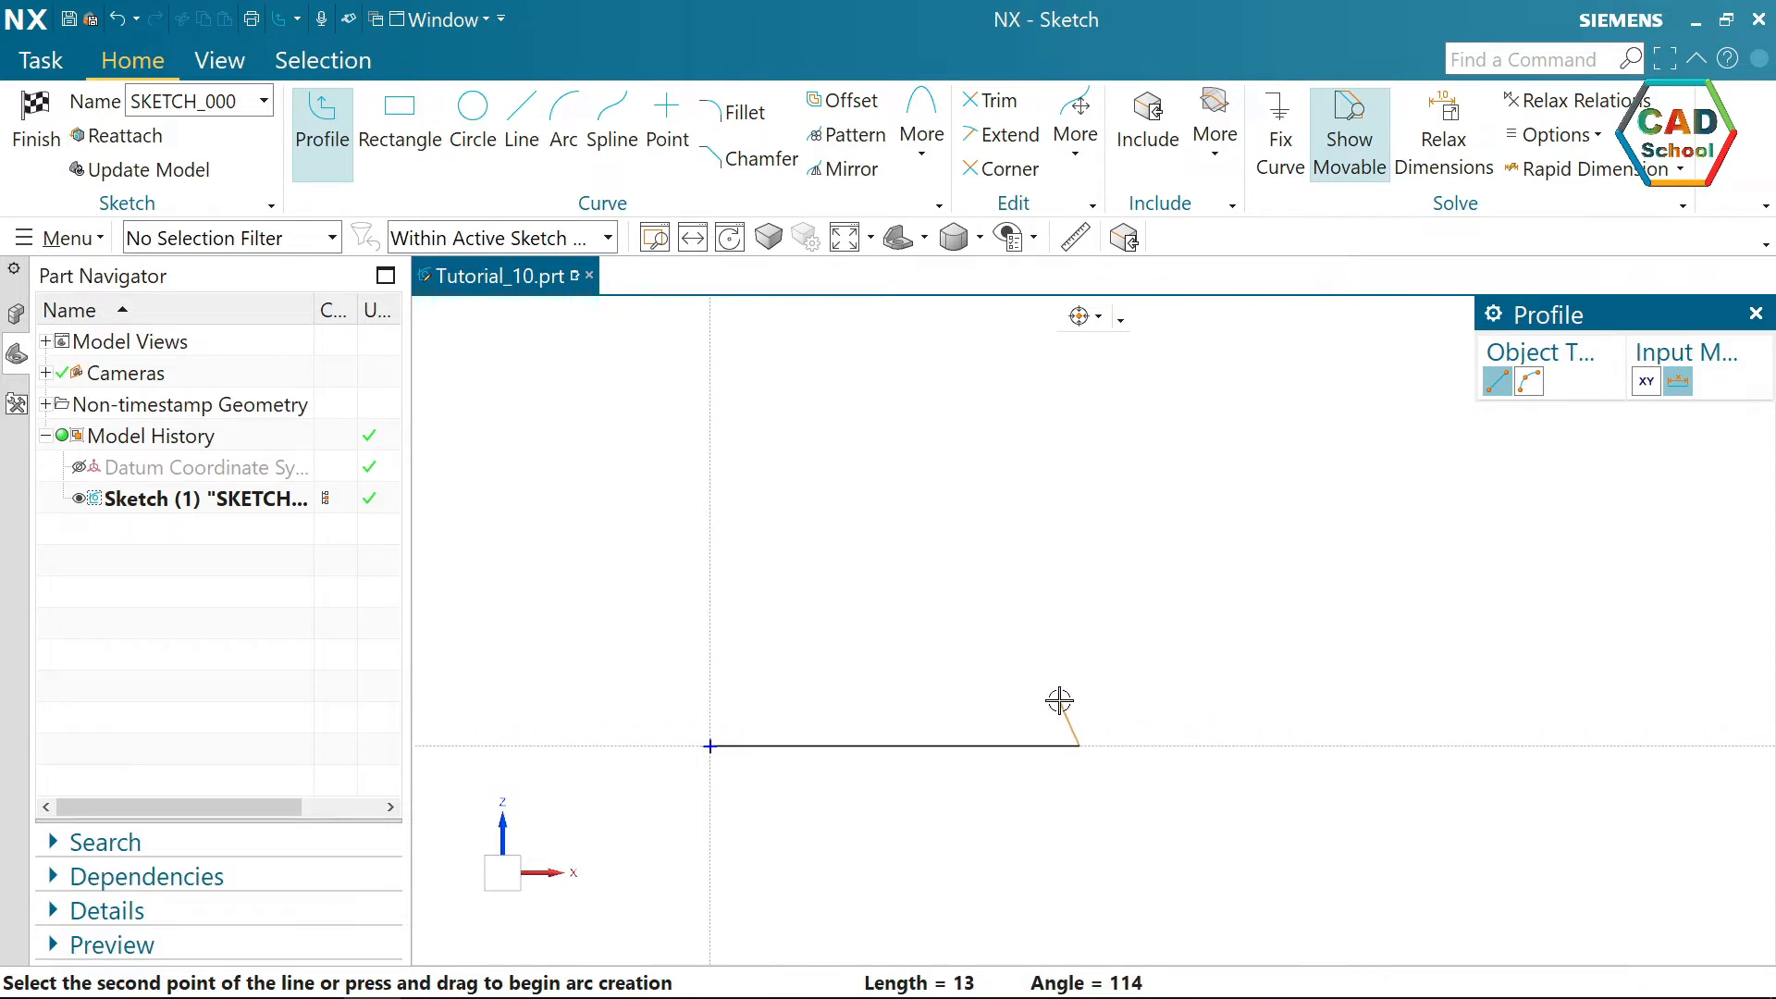
click(1055, 703)
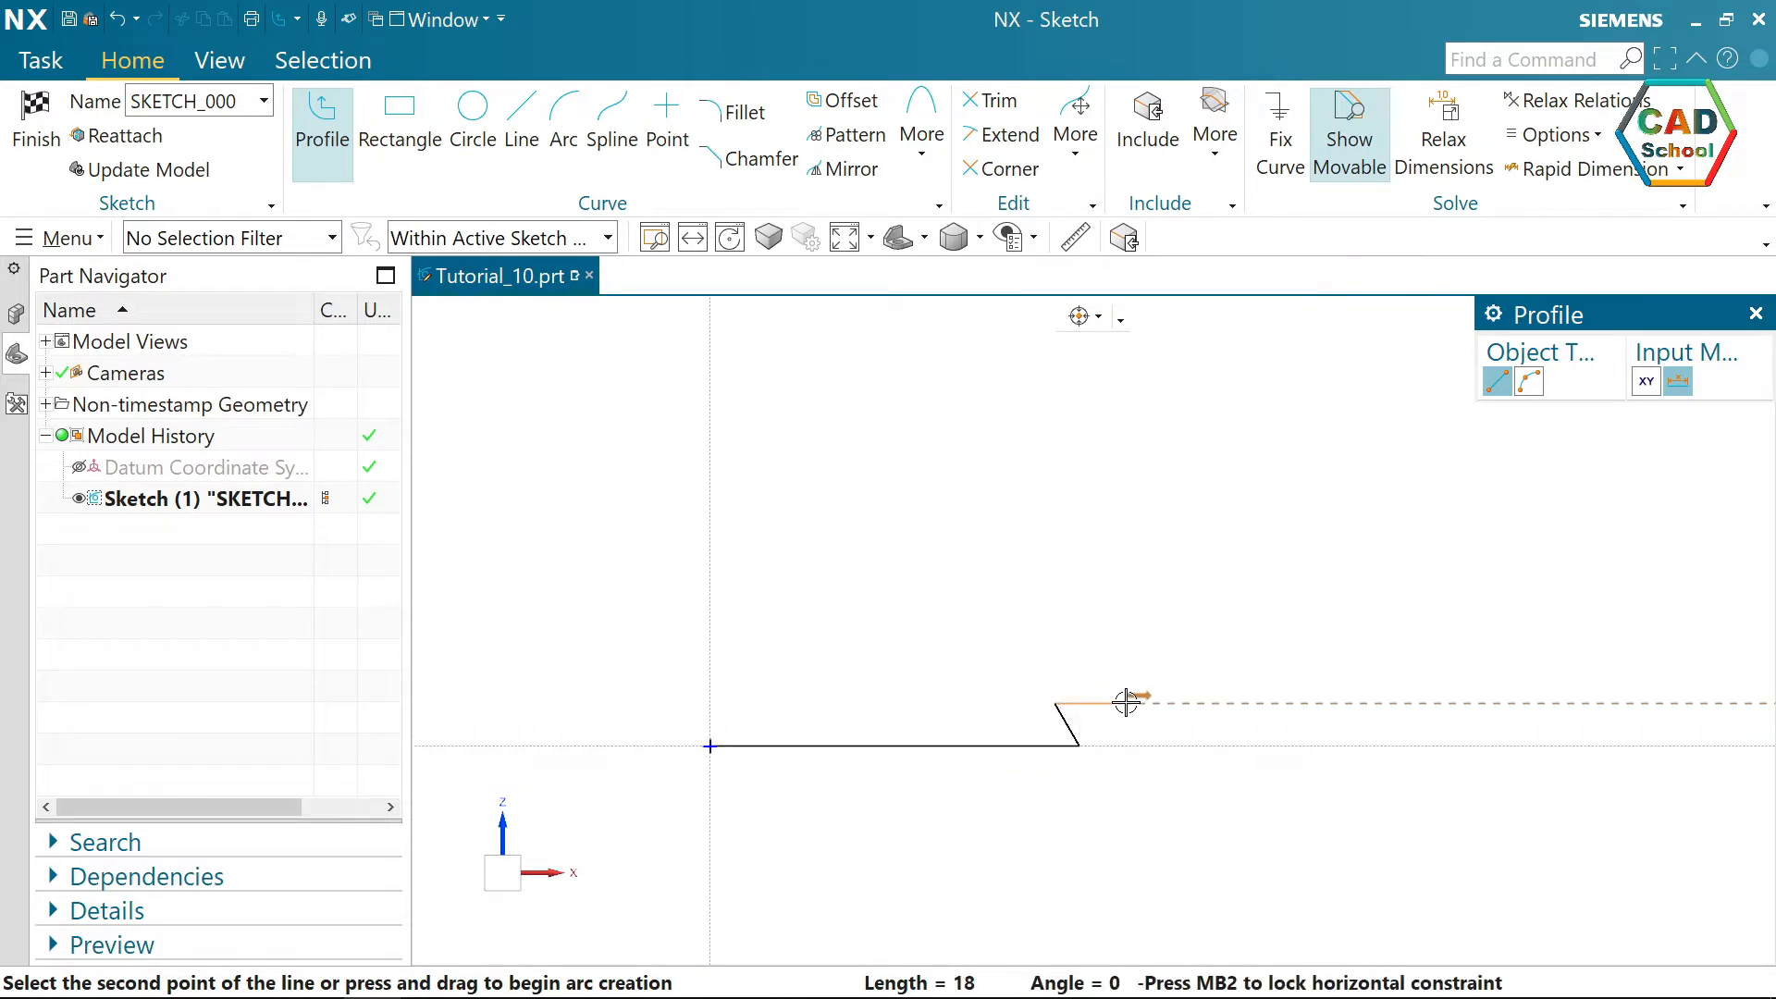
click(1168, 703)
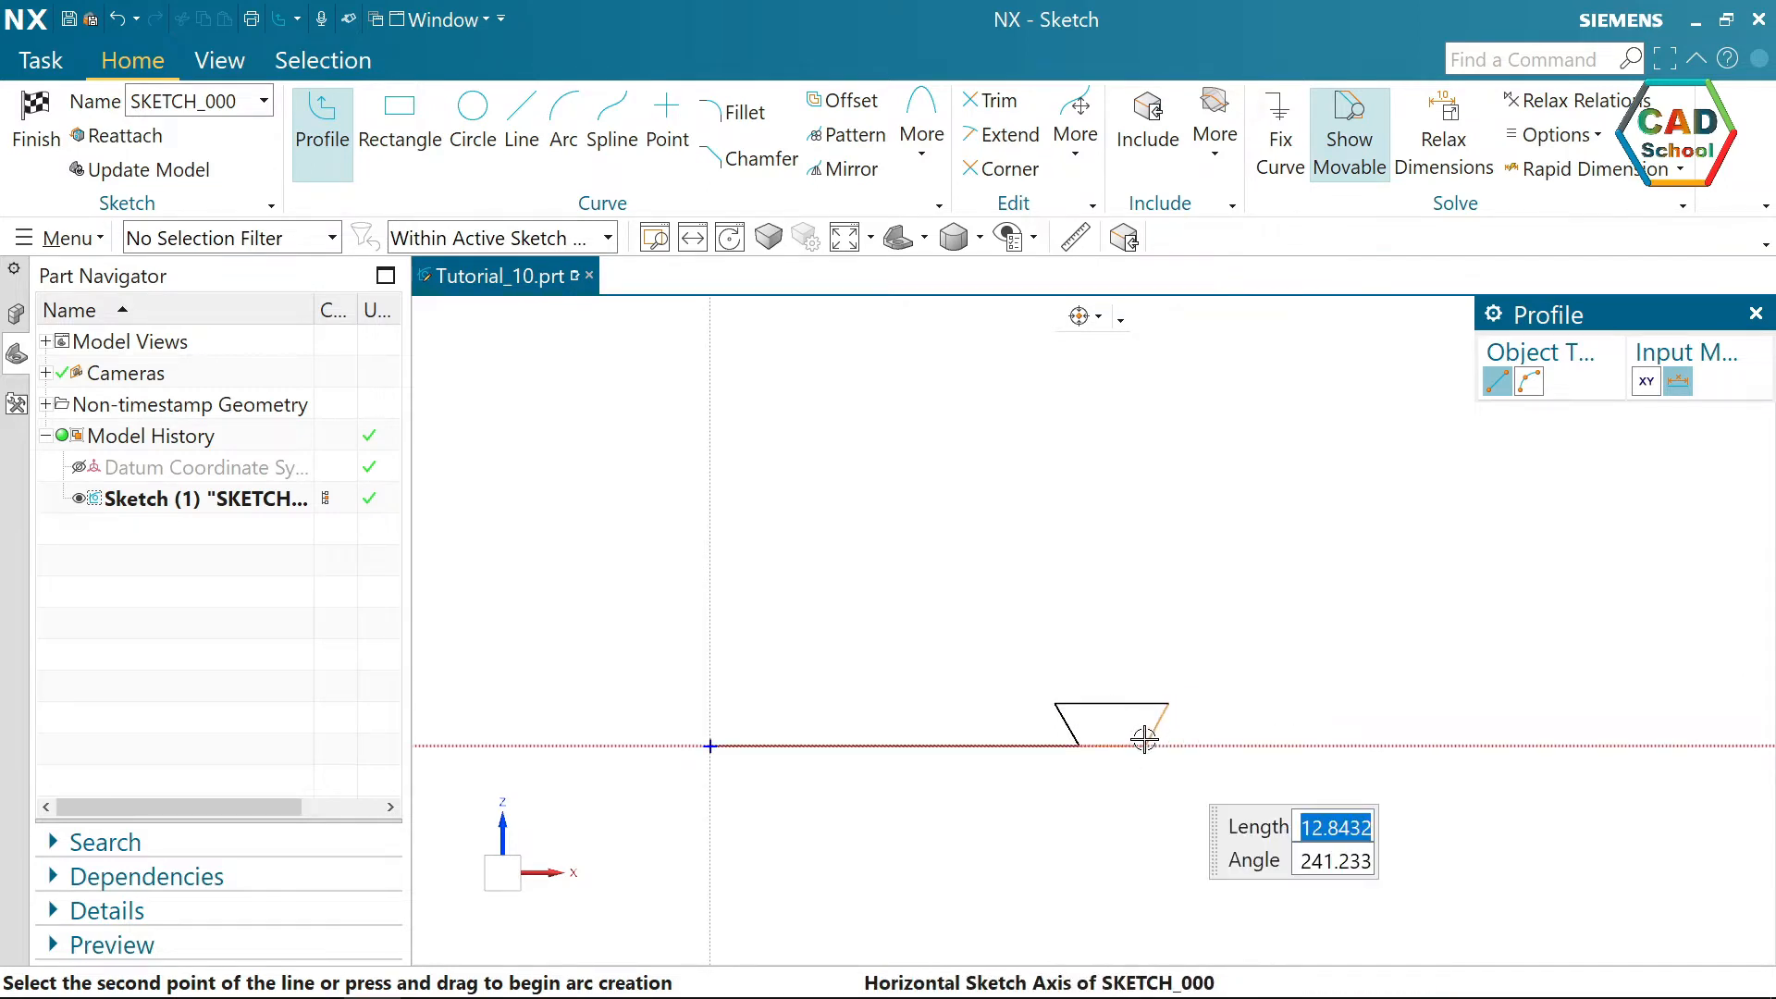
click(1144, 741)
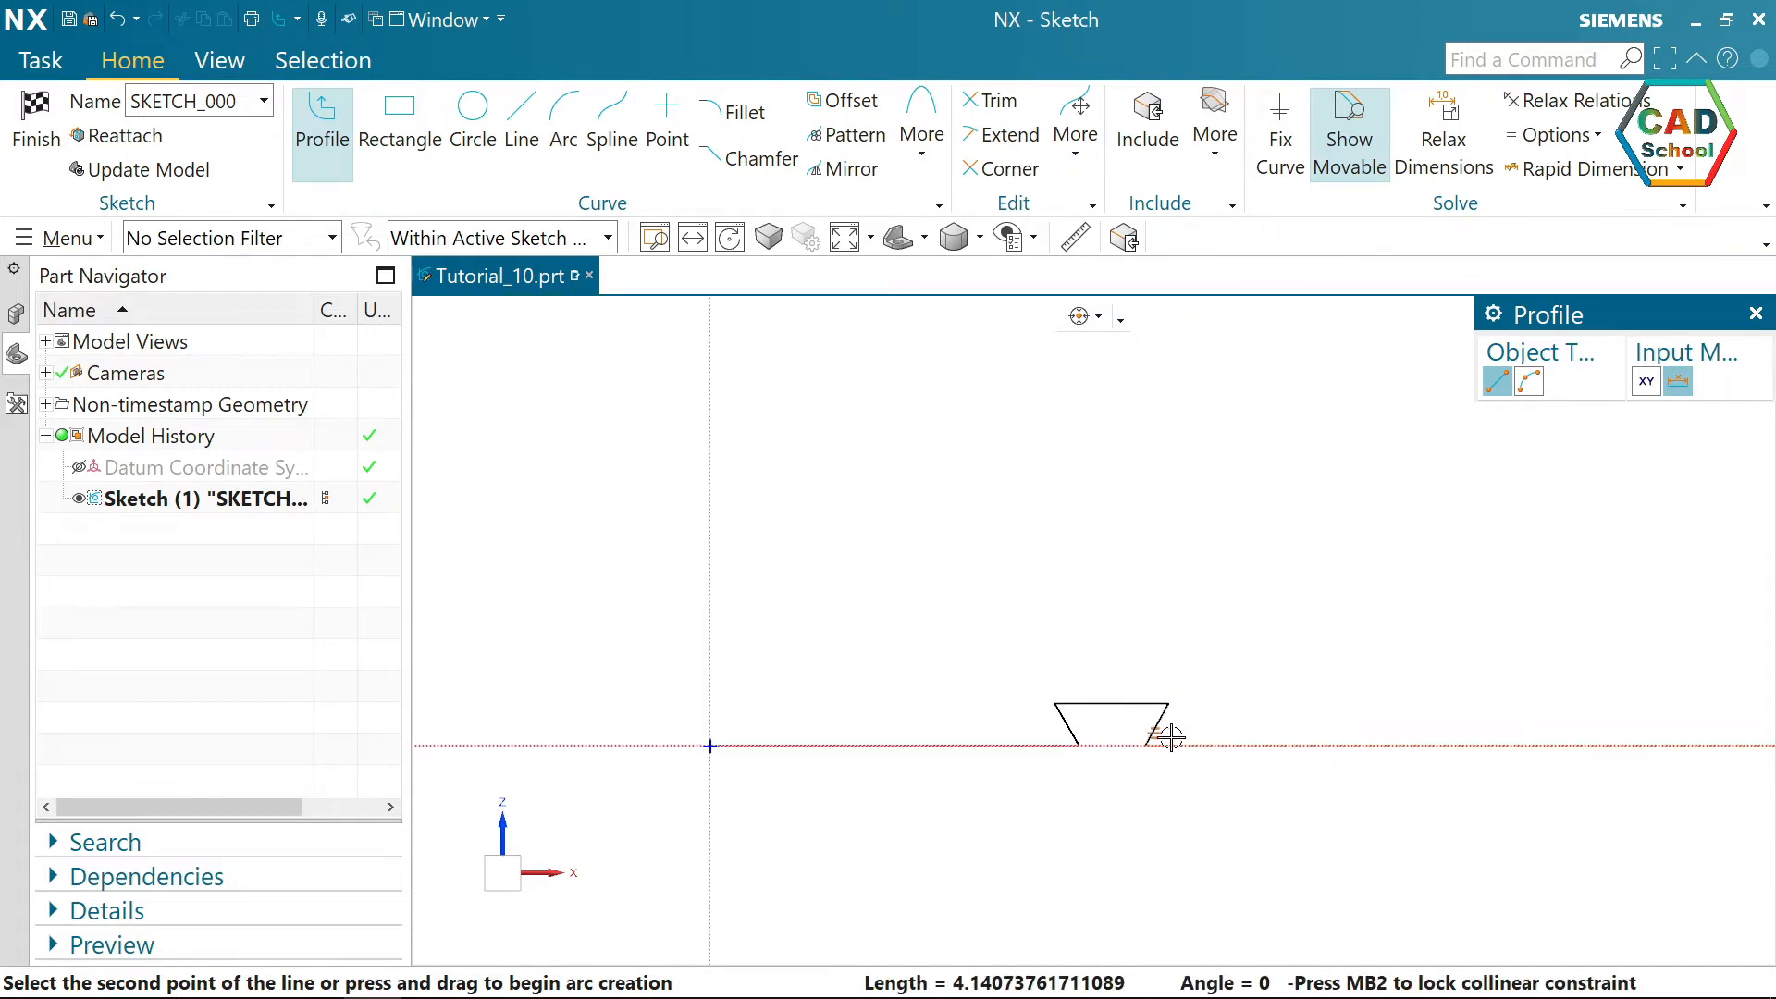
- Continue the profile along the horizontal axis, up a vertical side about 45 mm high, and partway back along the top edge
click(1262, 745)
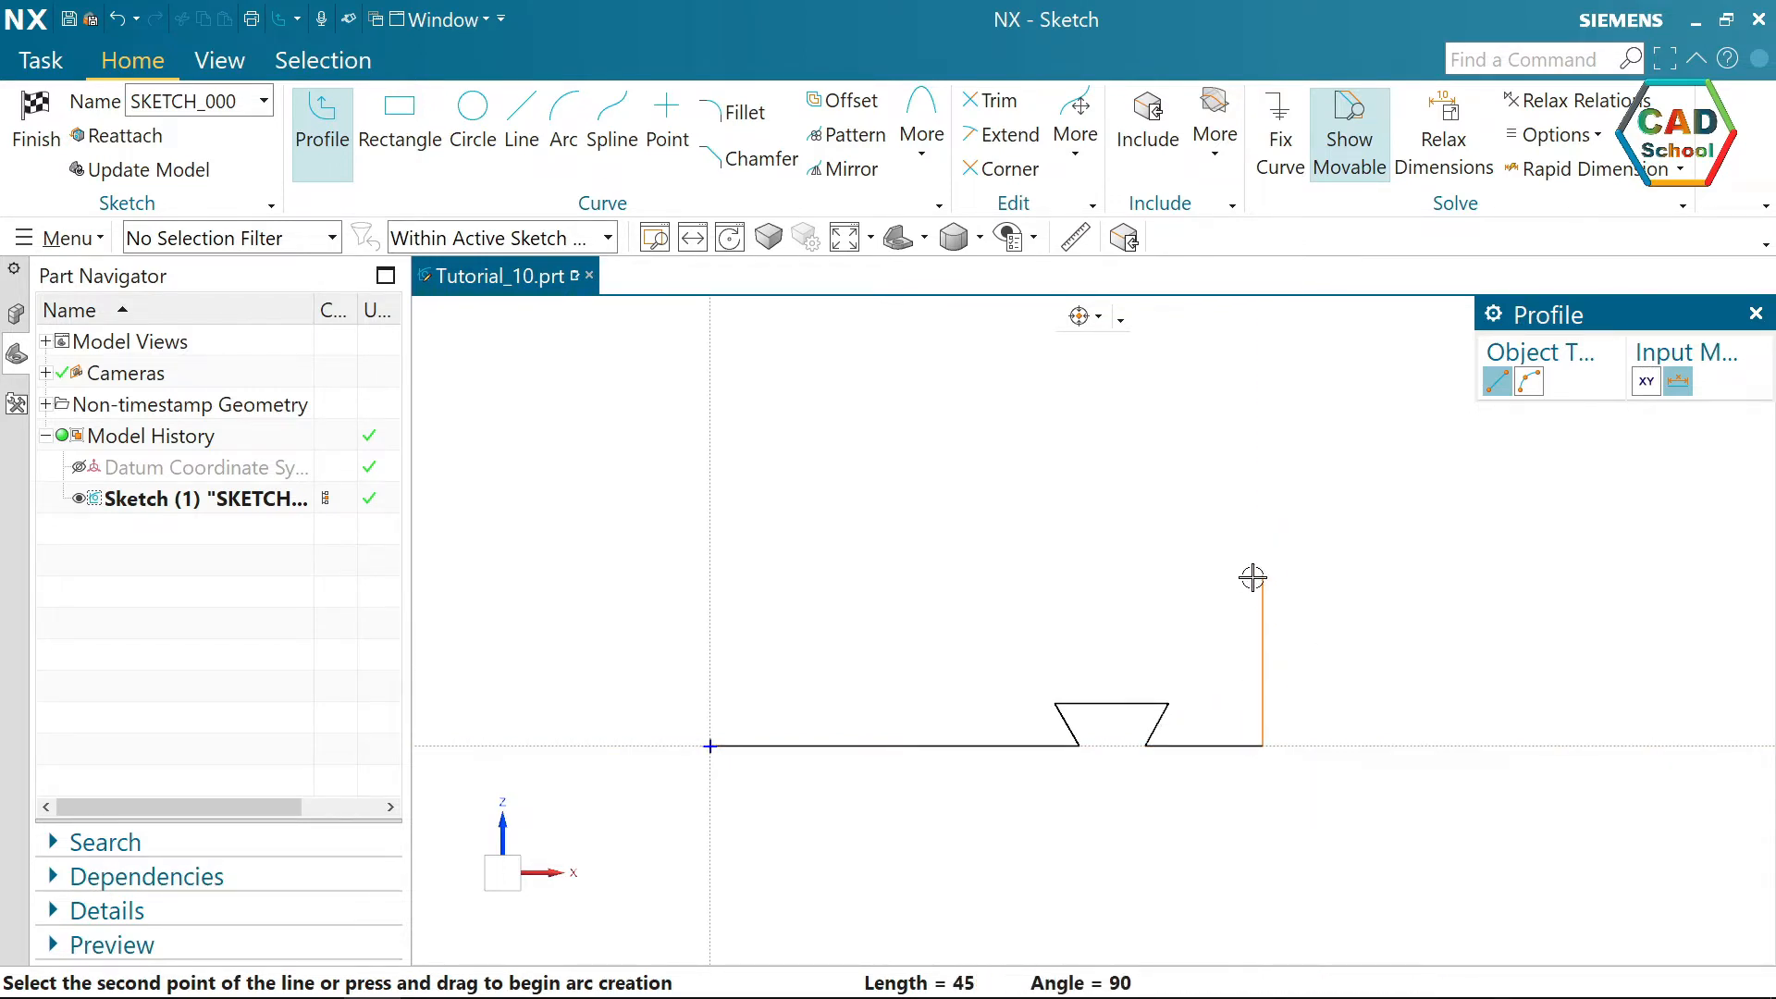
click(1253, 576)
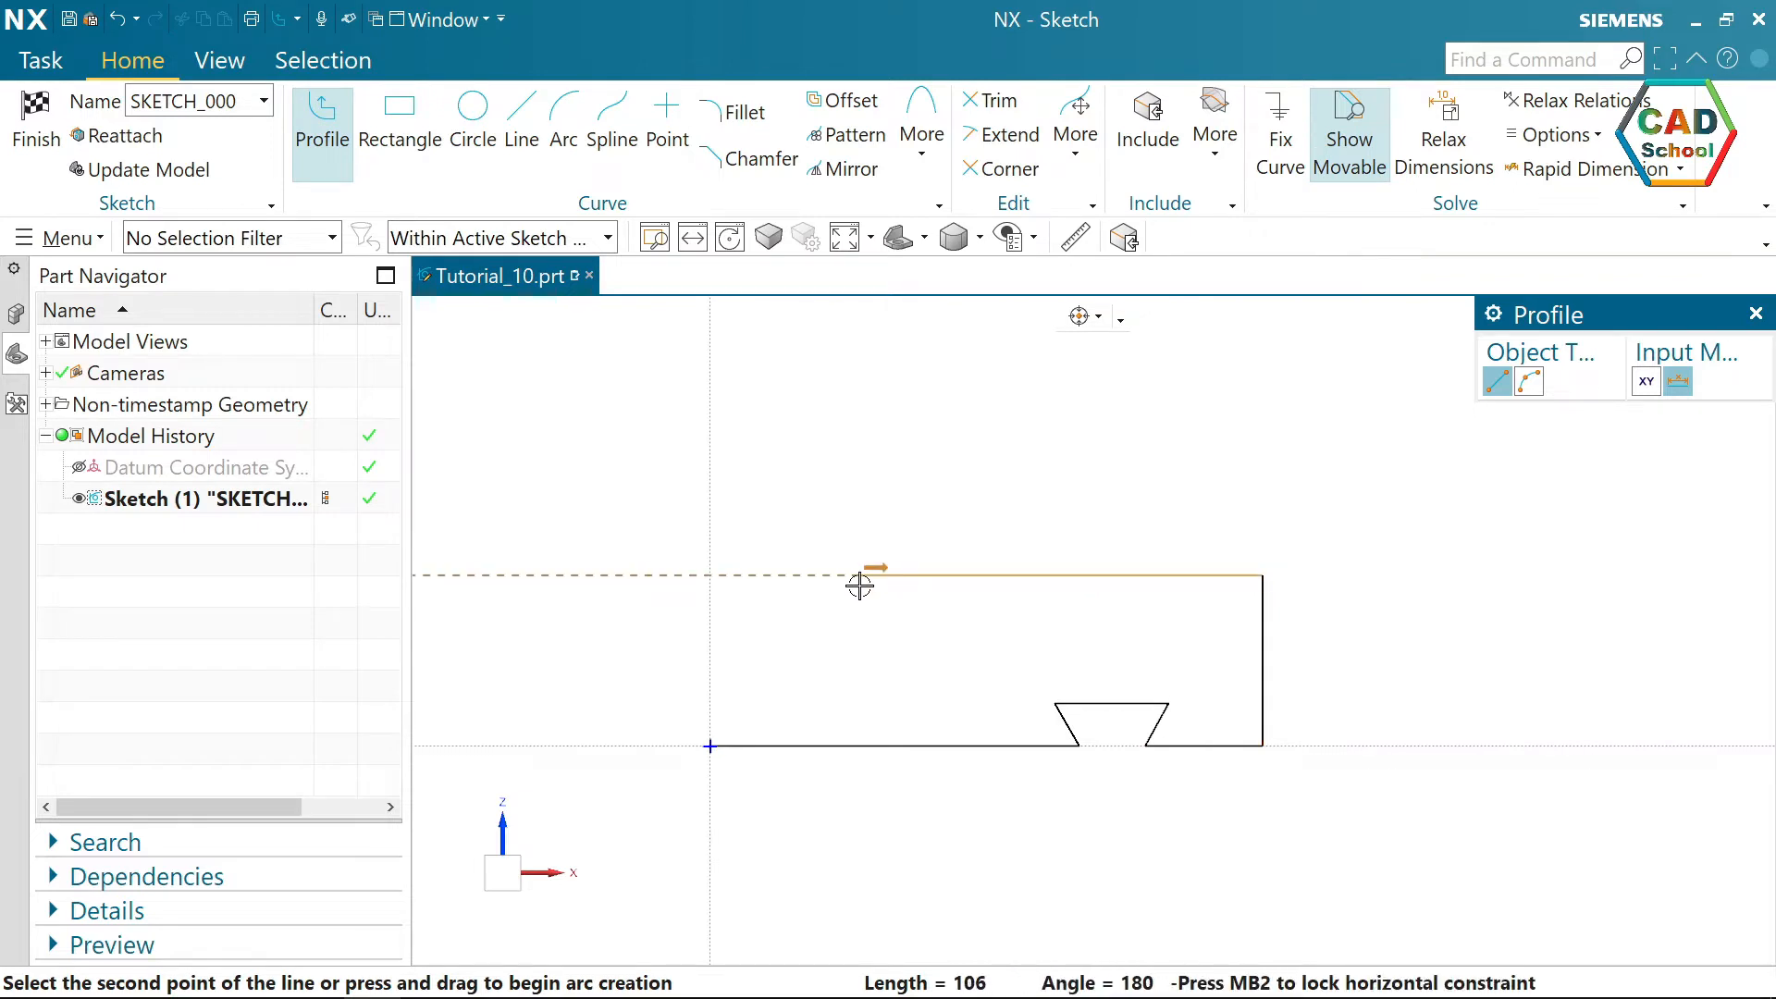
click(934, 575)
key(Escape)
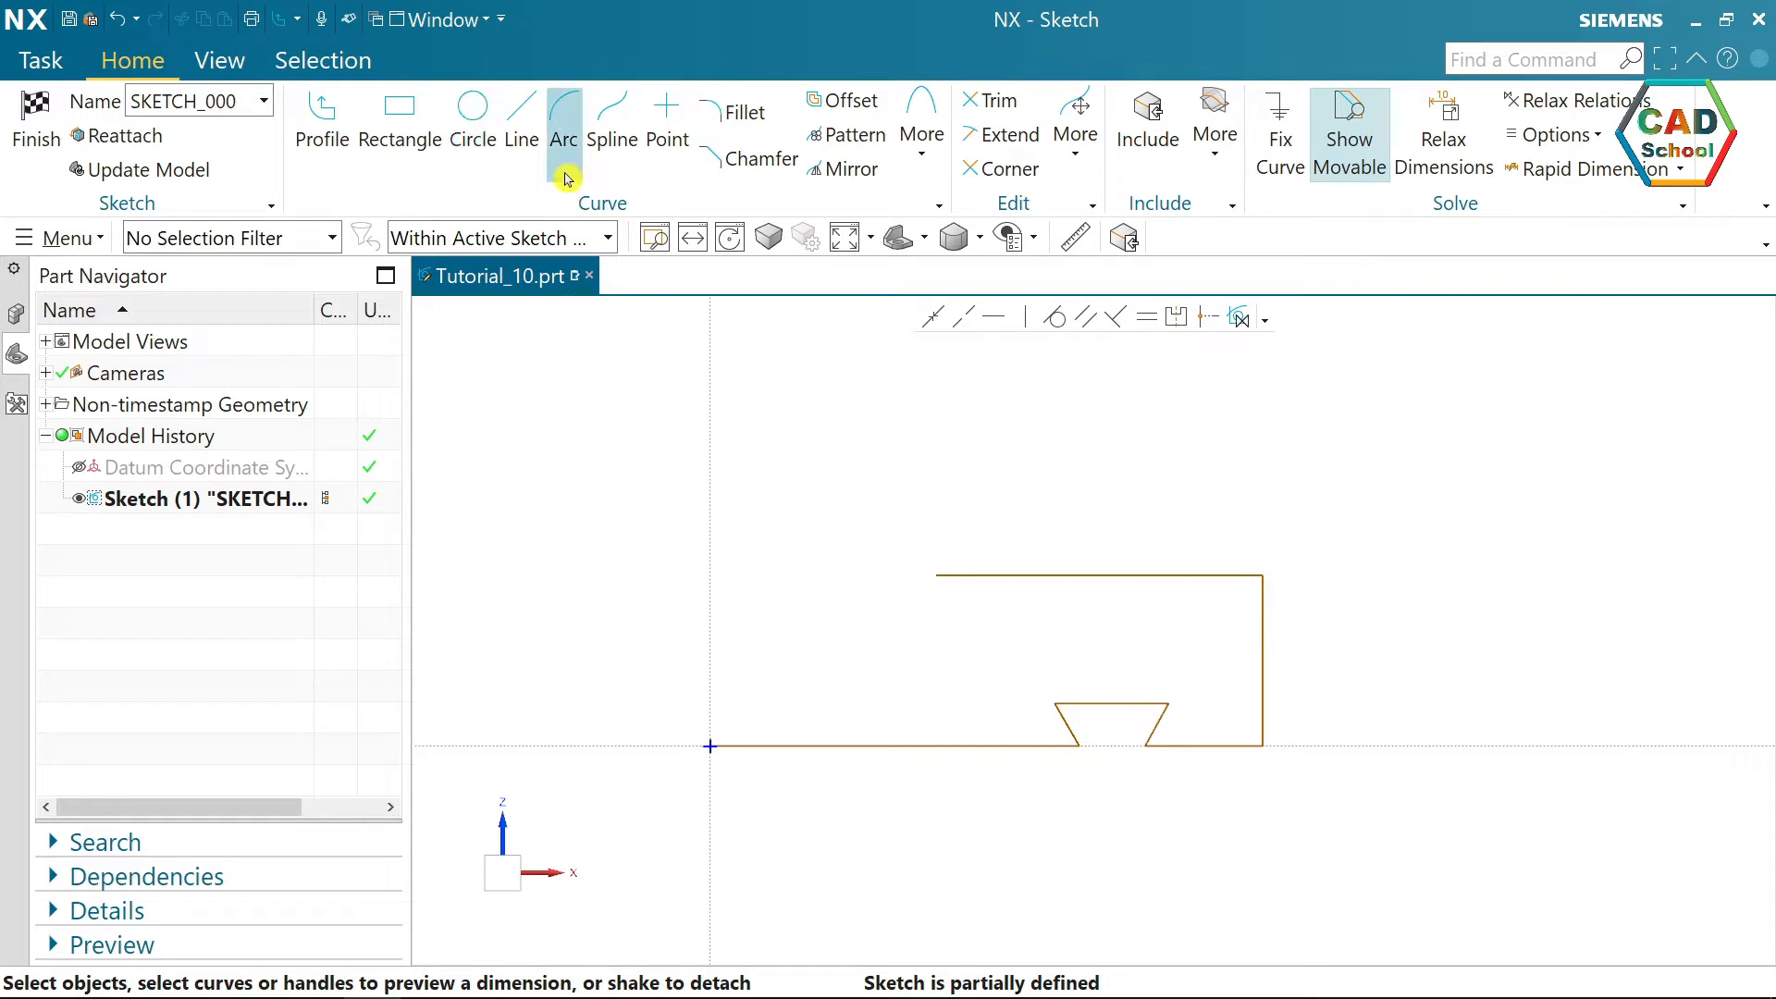
- Draw a downward-bulging three-point arc of about 19 mm radius from the open end of the top edge to a point level with it
click(566, 139)
click(1501, 387)
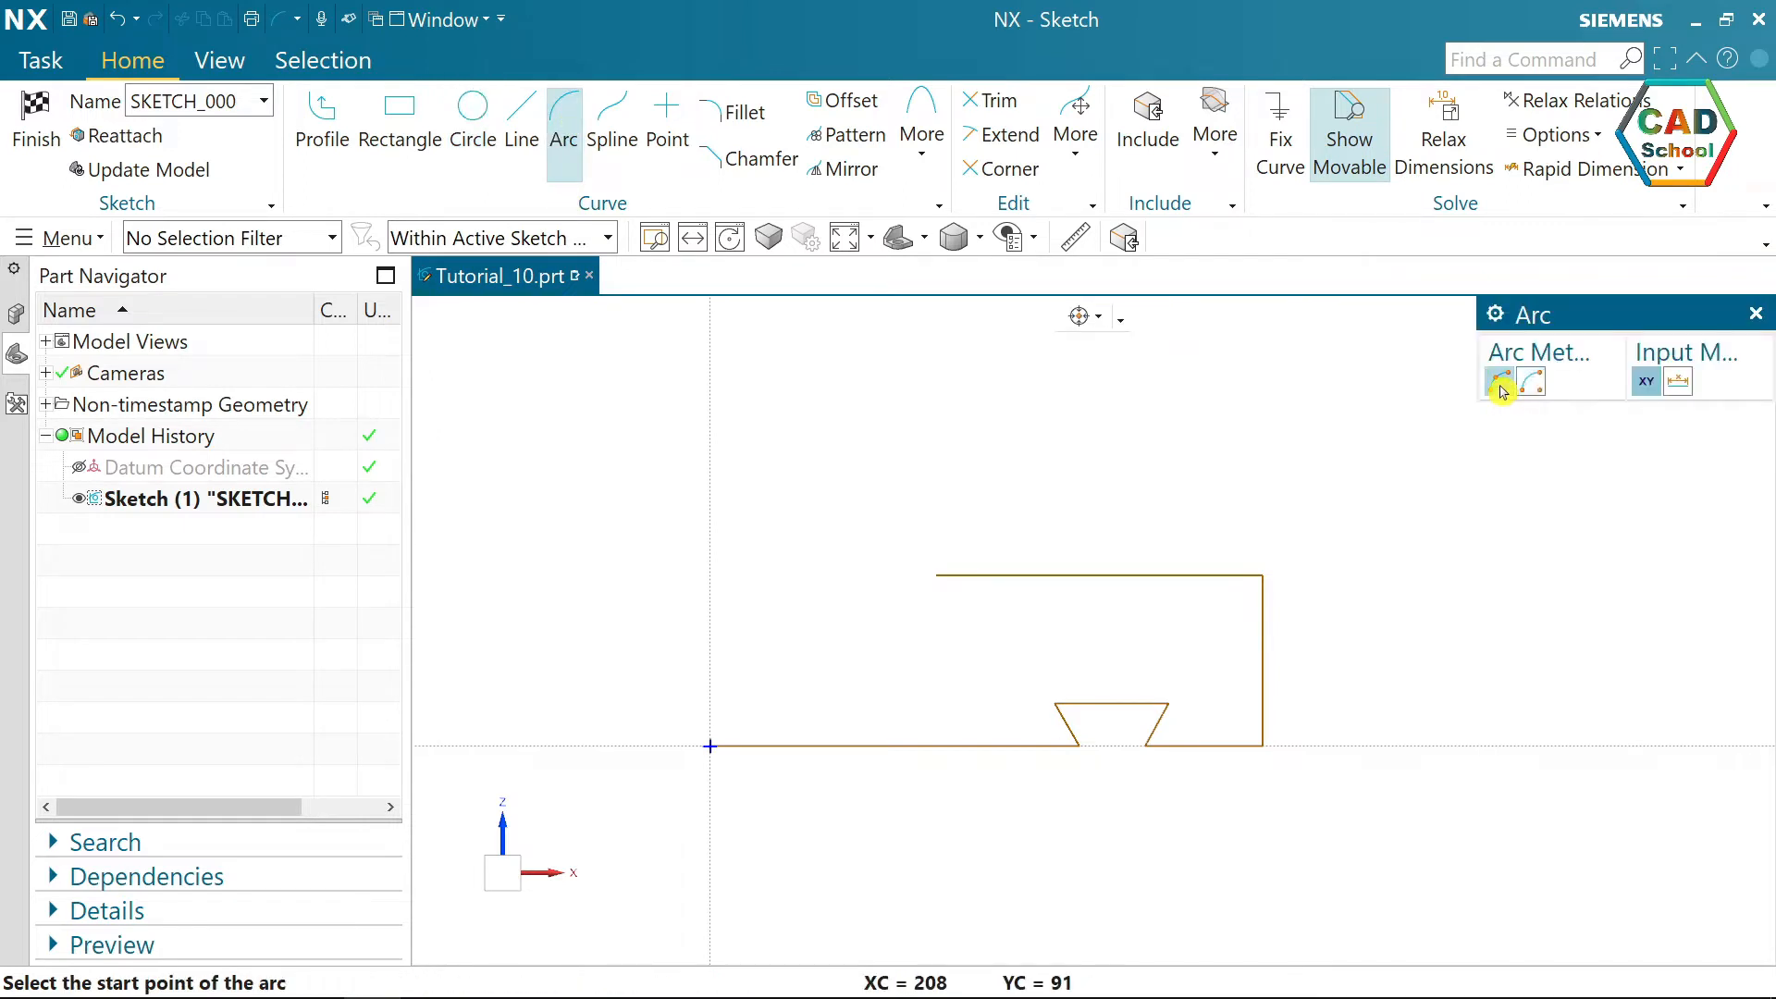
click(936, 575)
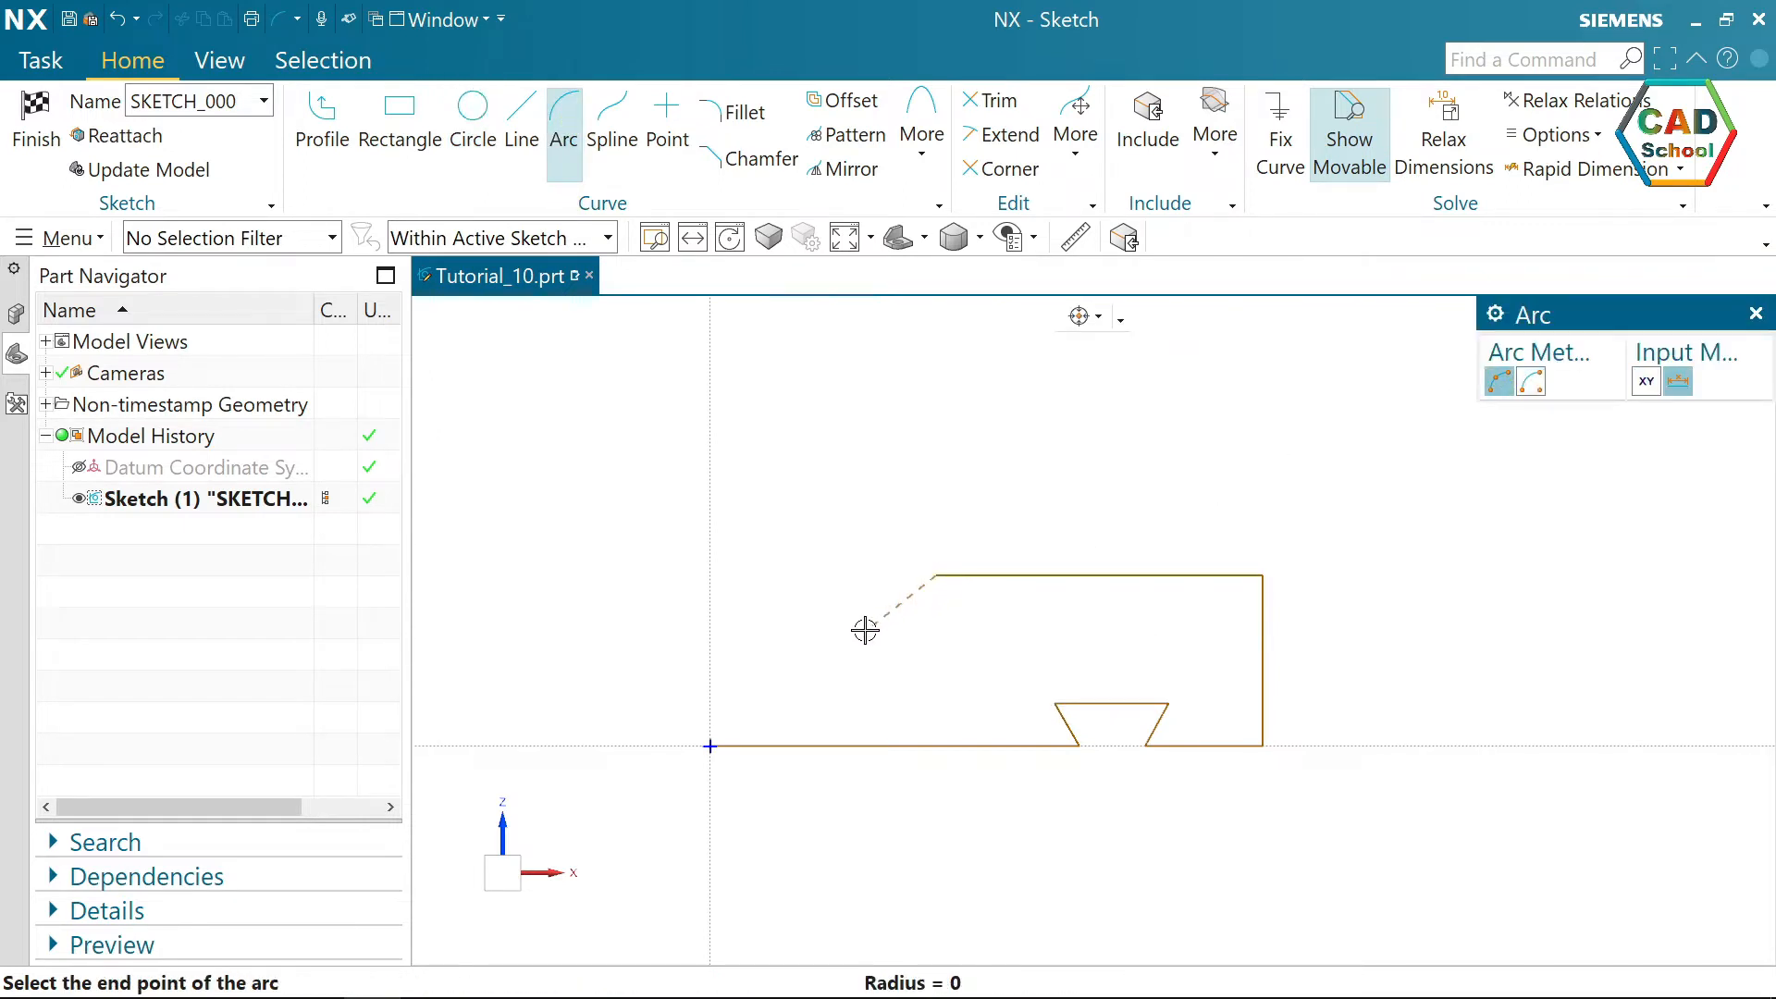
click(797, 576)
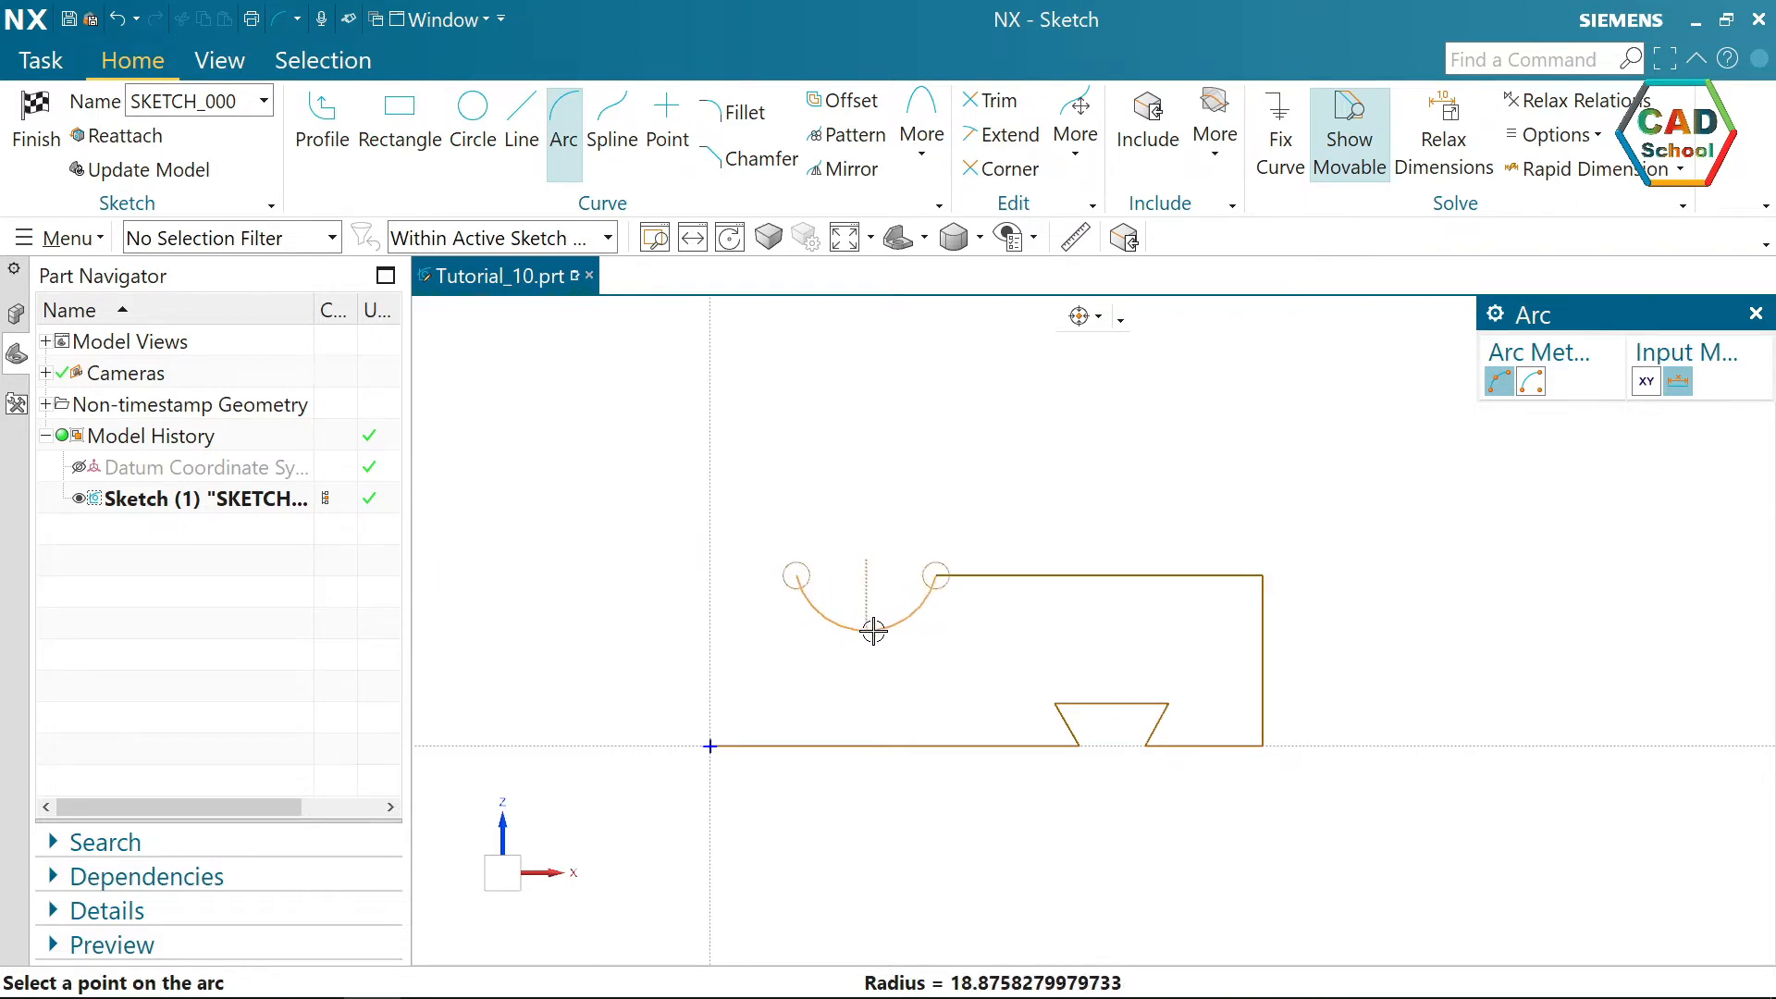
click(871, 630)
key(Escape)
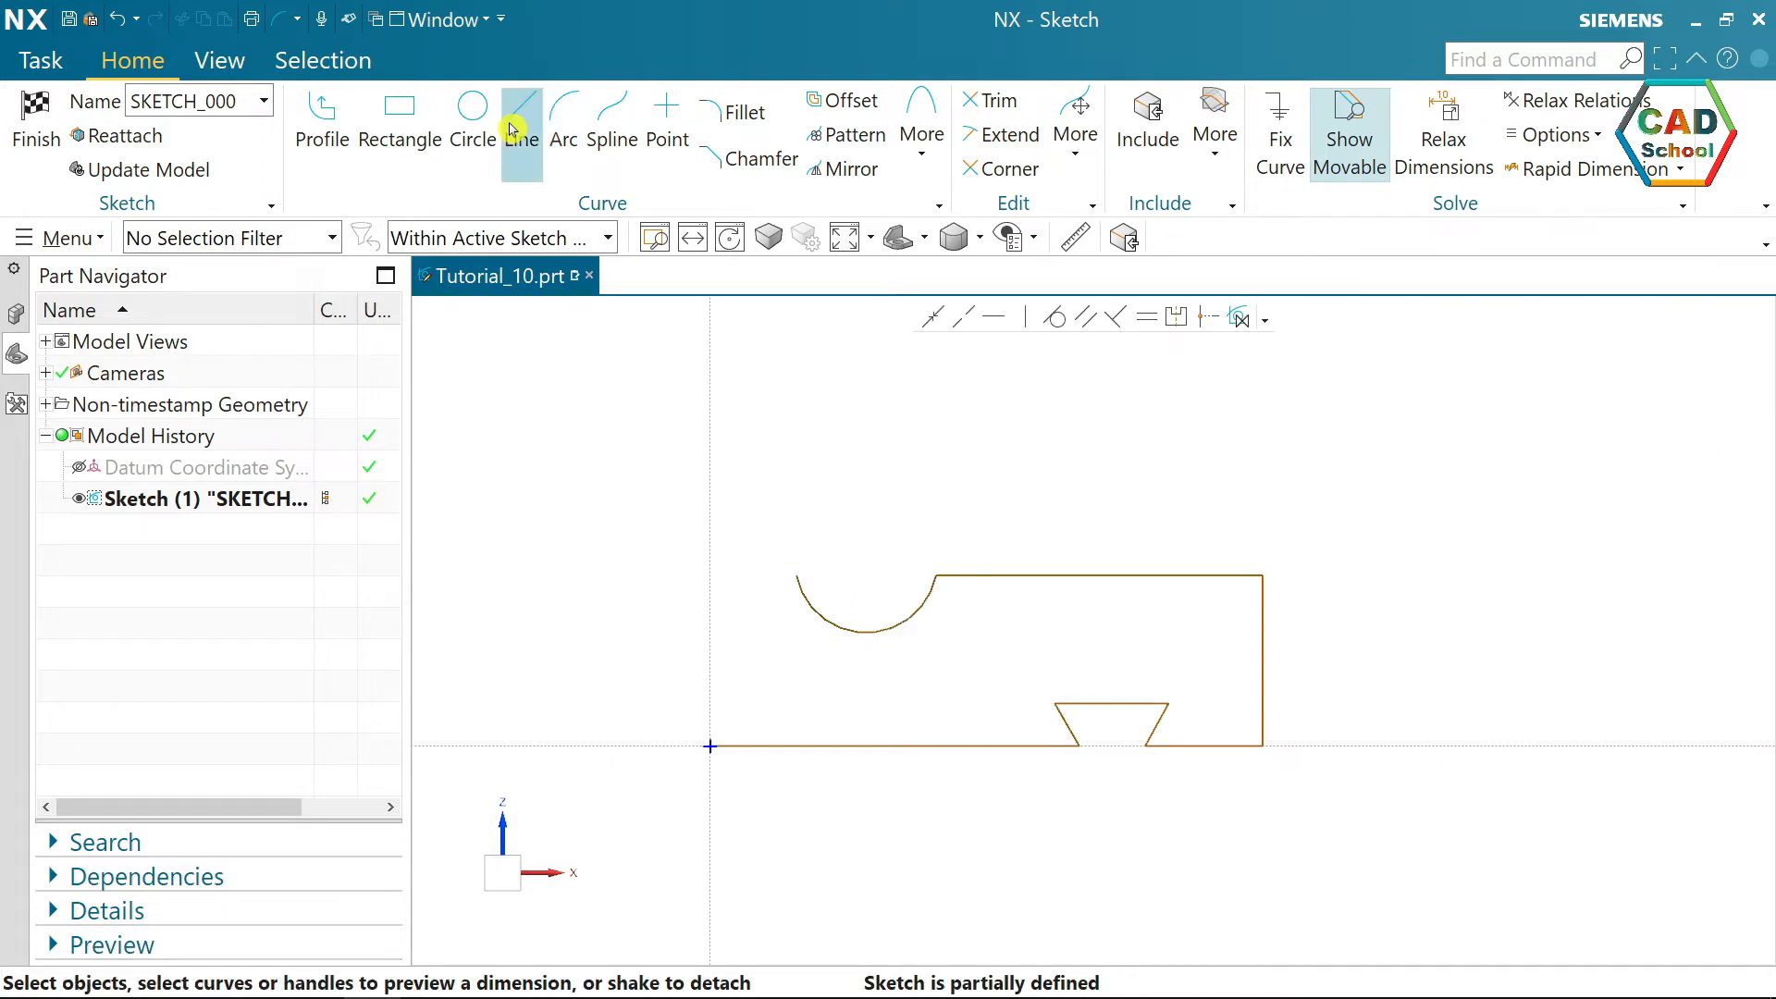
- Close the profile with a horizontal line from the arc's free end to the vertical axis and a vertical line down to the origin
click(319, 118)
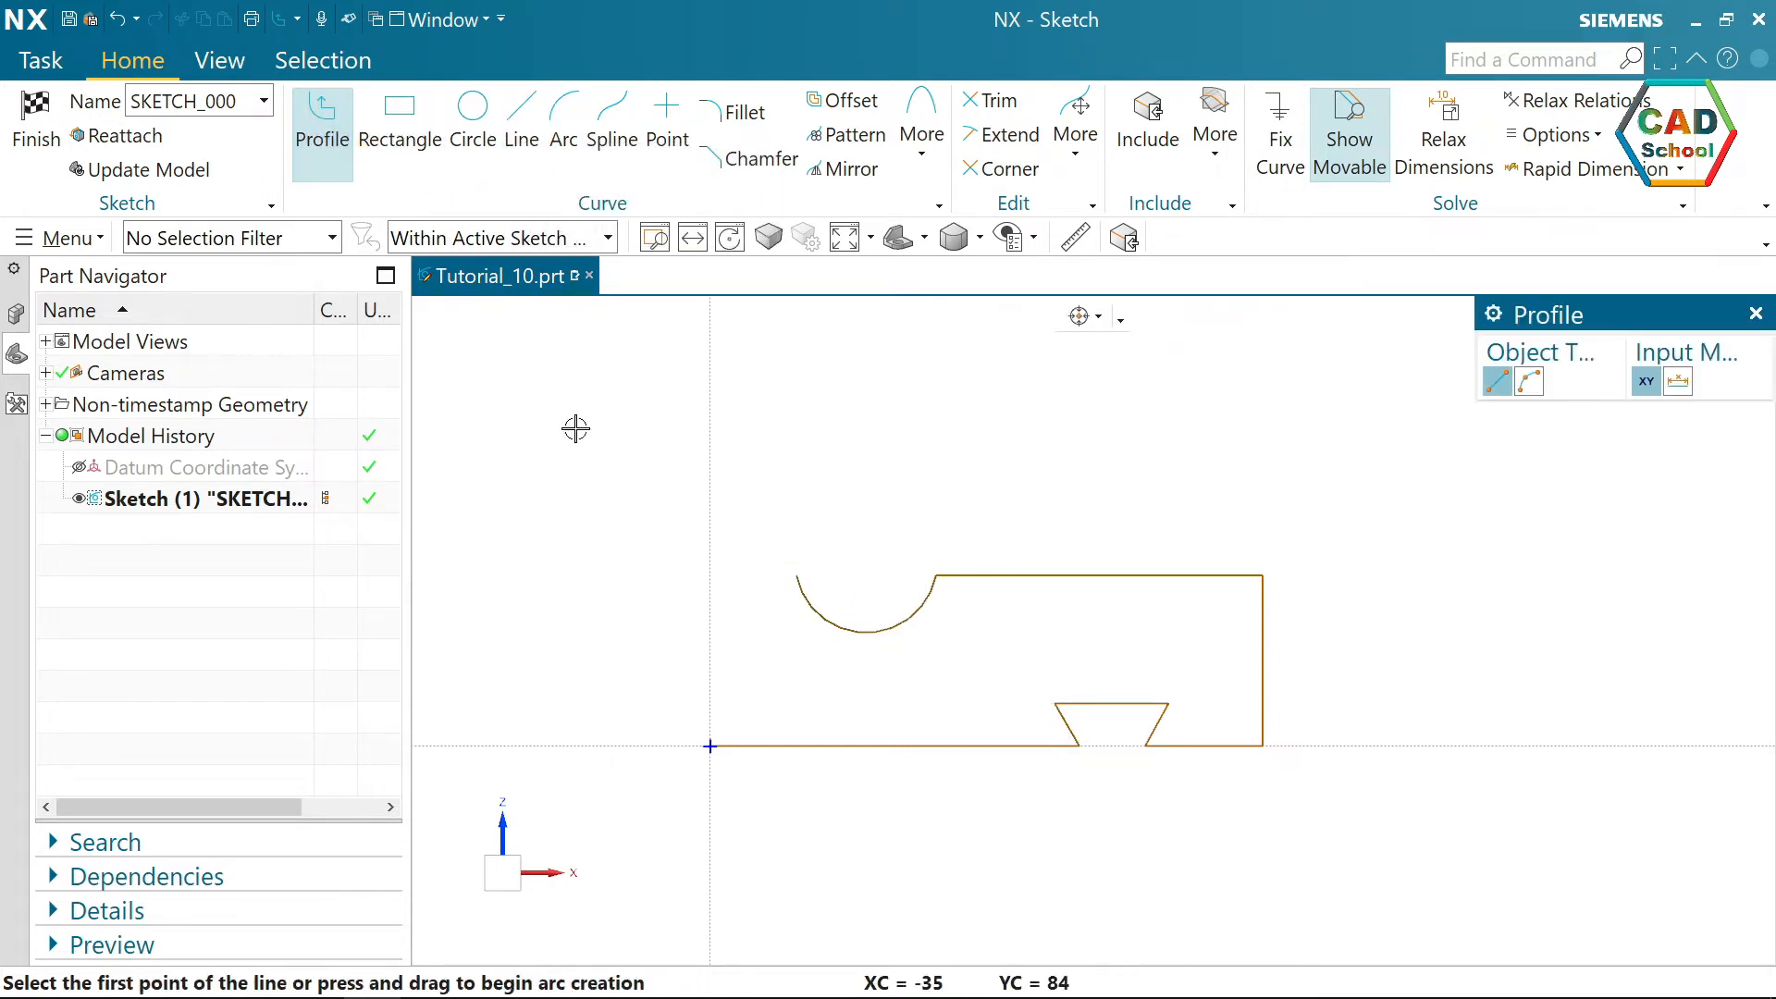
click(798, 575)
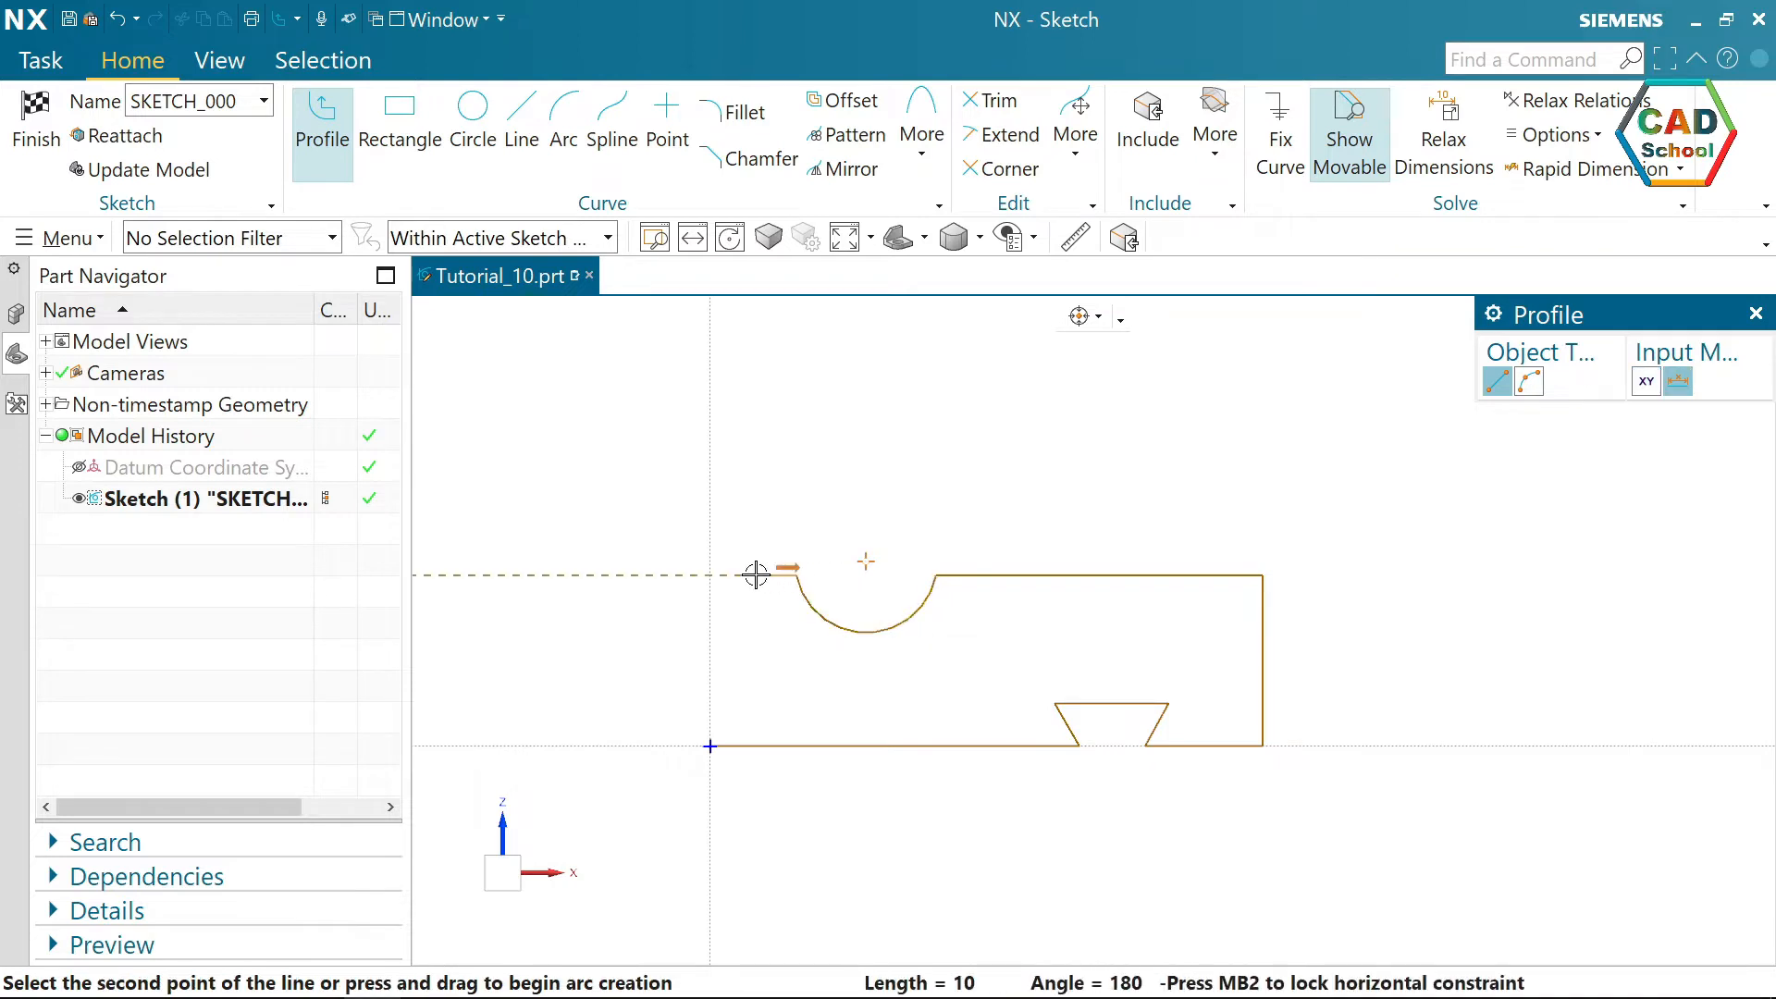
click(709, 576)
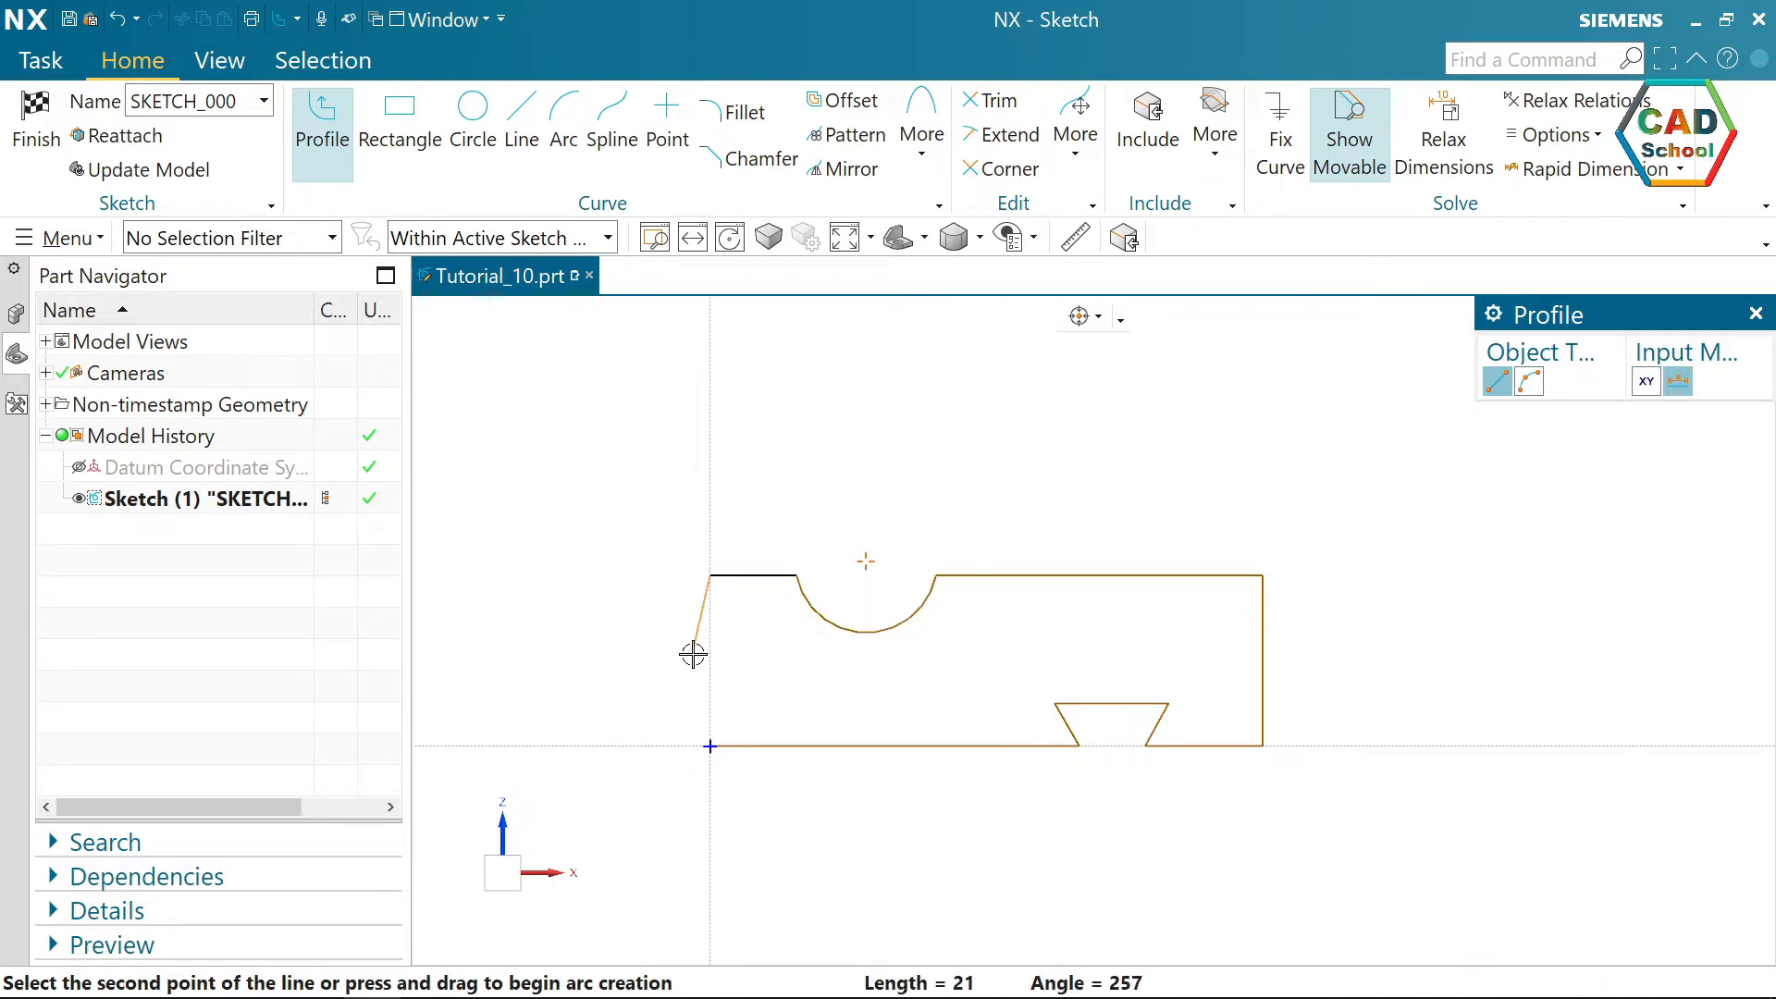
click(709, 747)
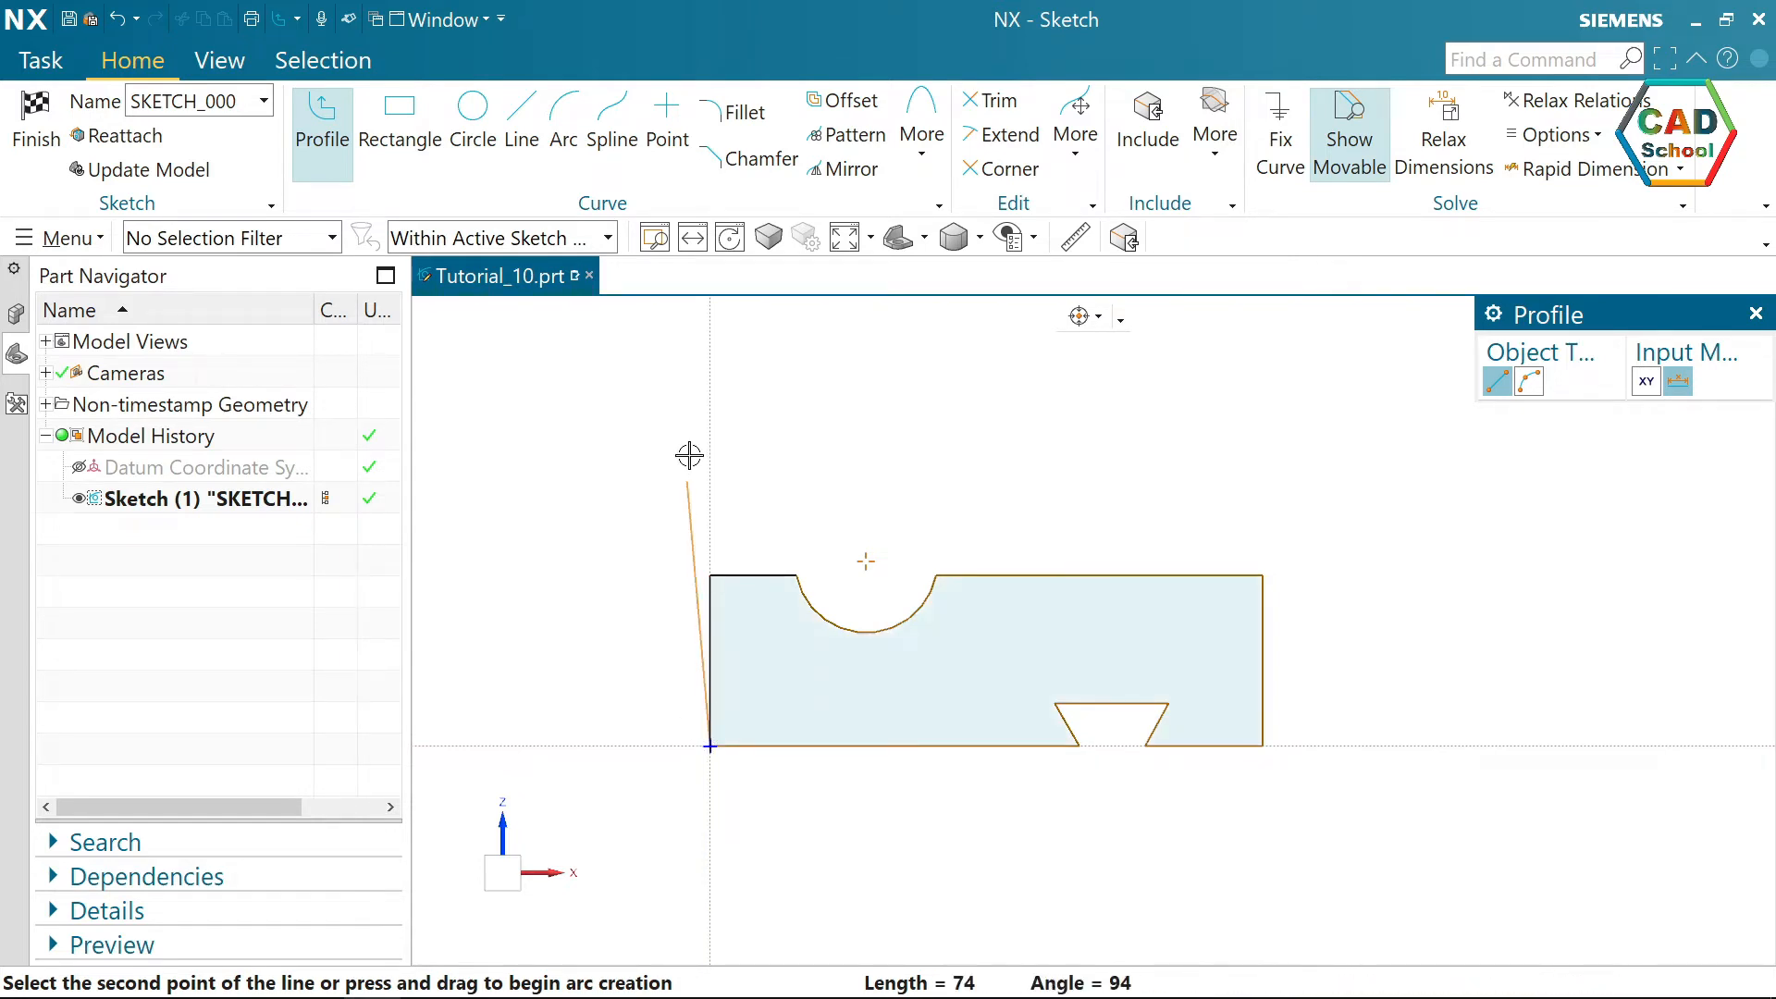
key(Escape)
key(Escape)
- End the profile and dimension the horizontal distance from the vertical sketch axis to the arc's center as 18 mm
scroll(925, 492, up, 3)
scroll(1071, 460, down, 3)
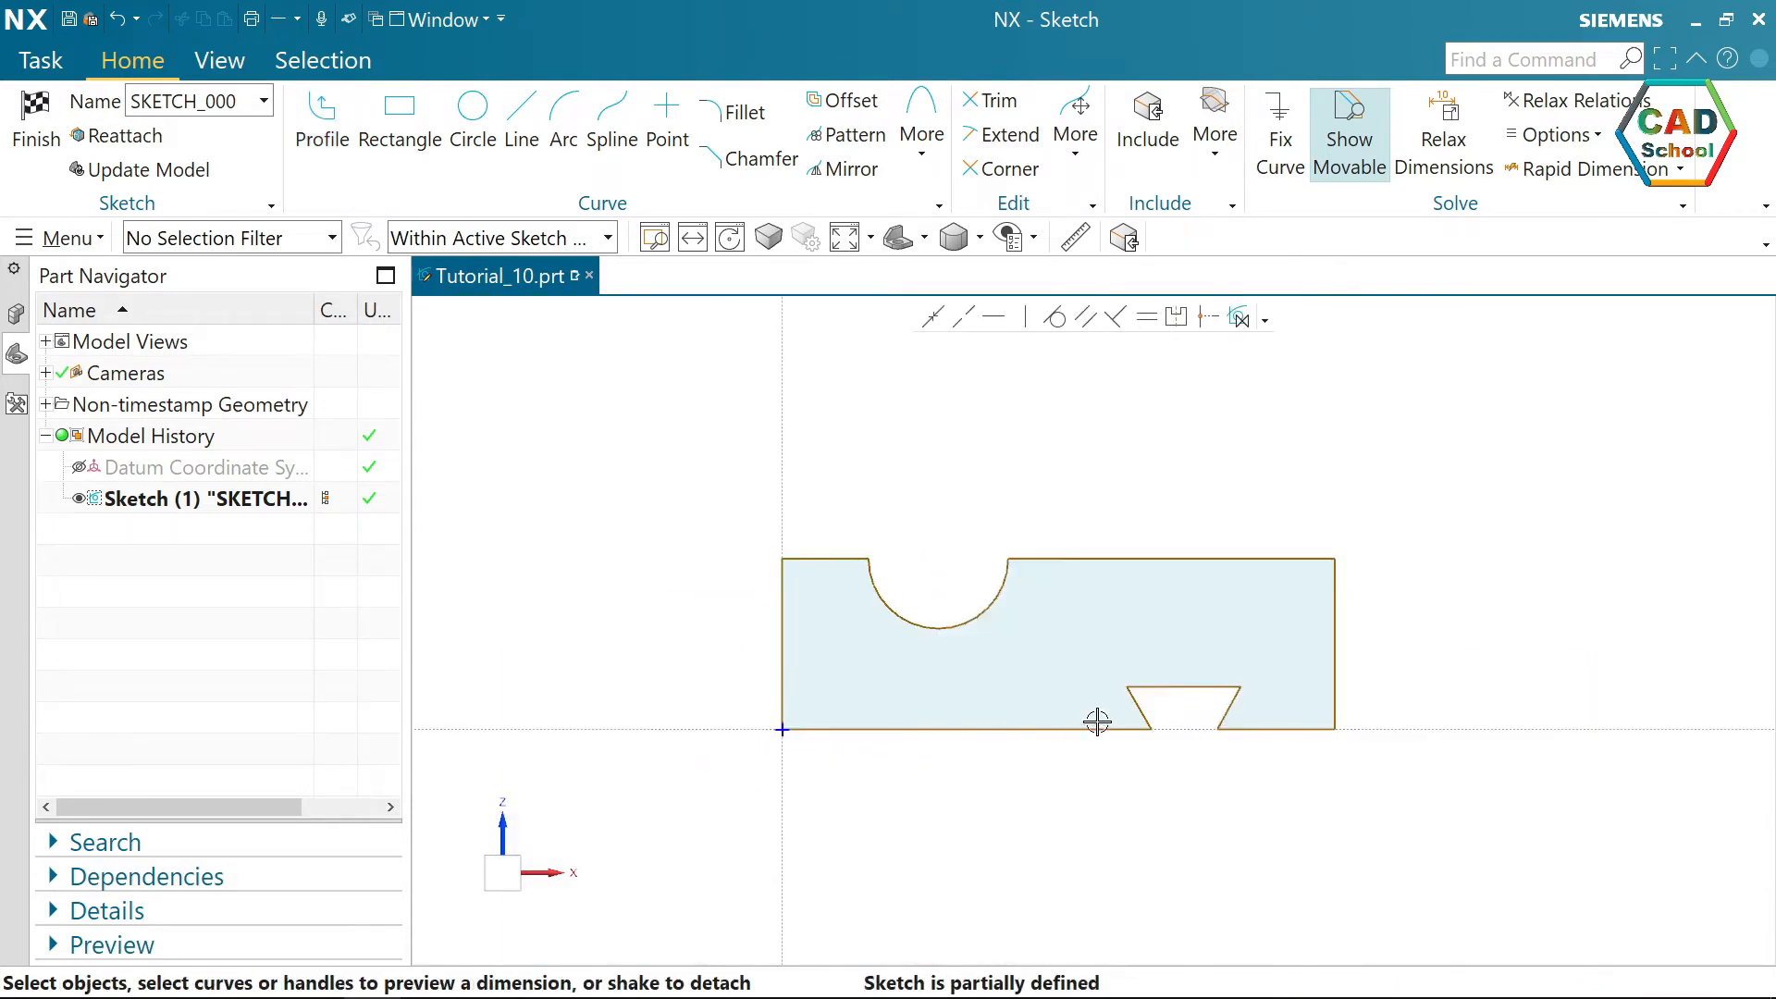
scroll(1098, 721, up, 2)
click(1096, 797)
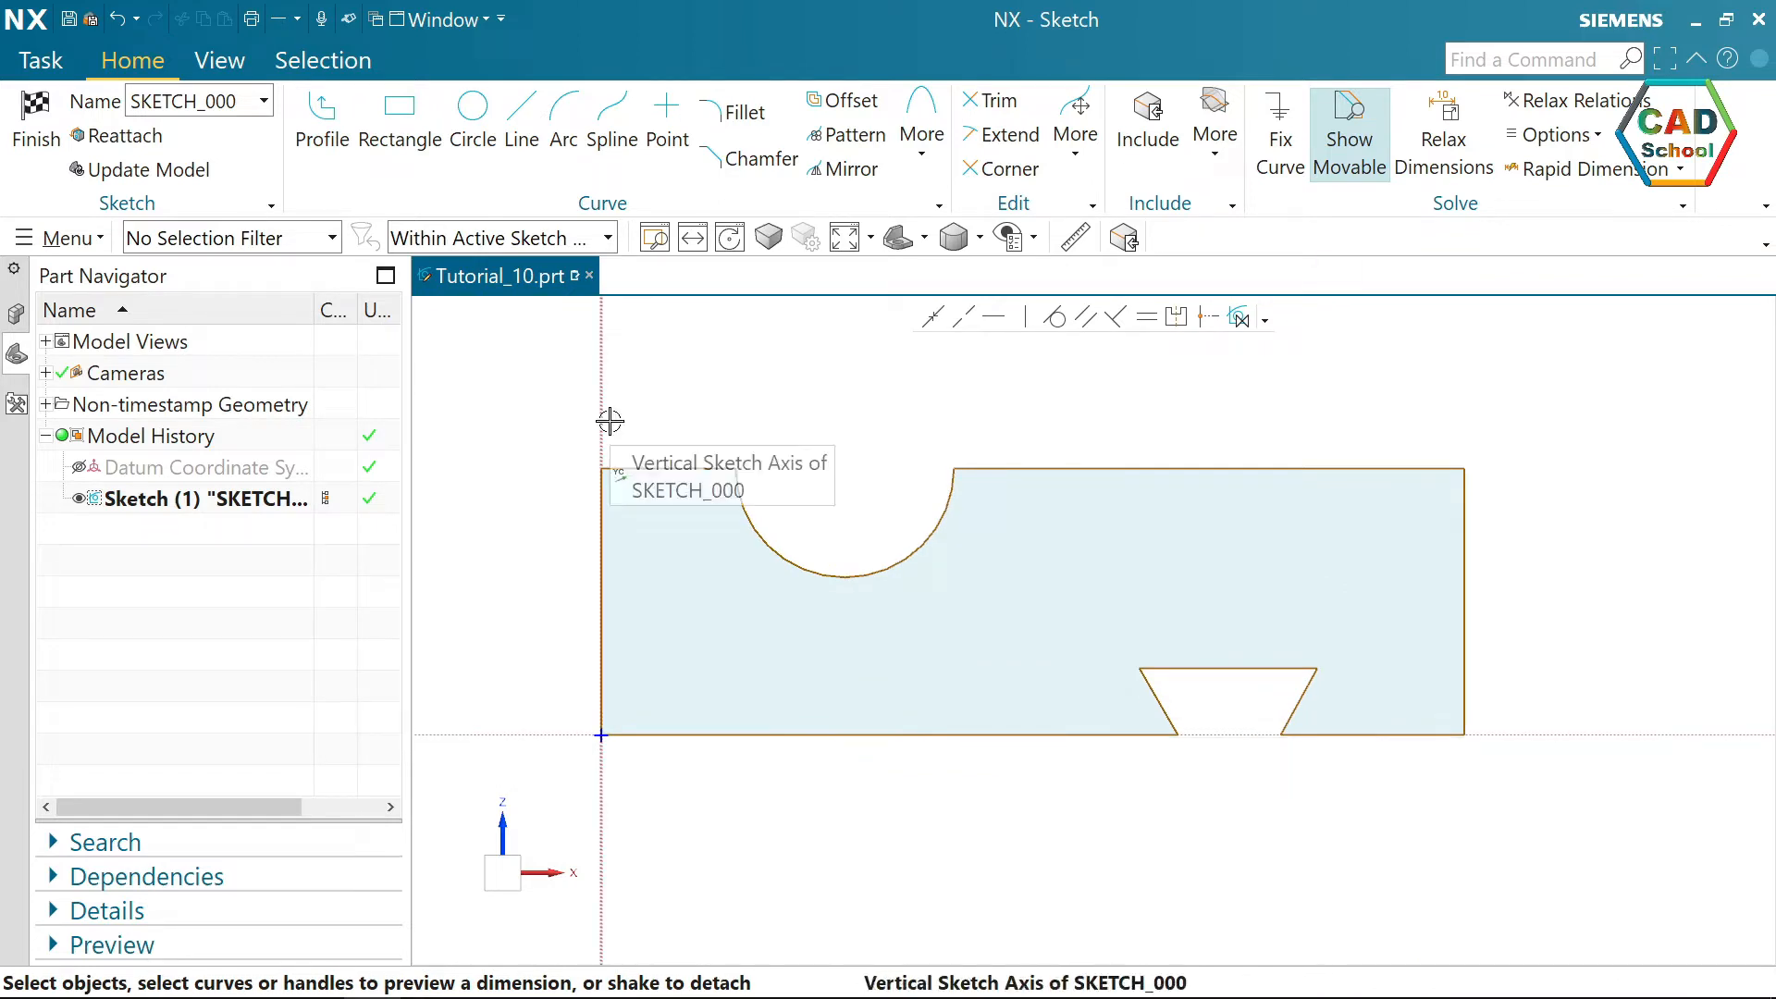
click(842, 471)
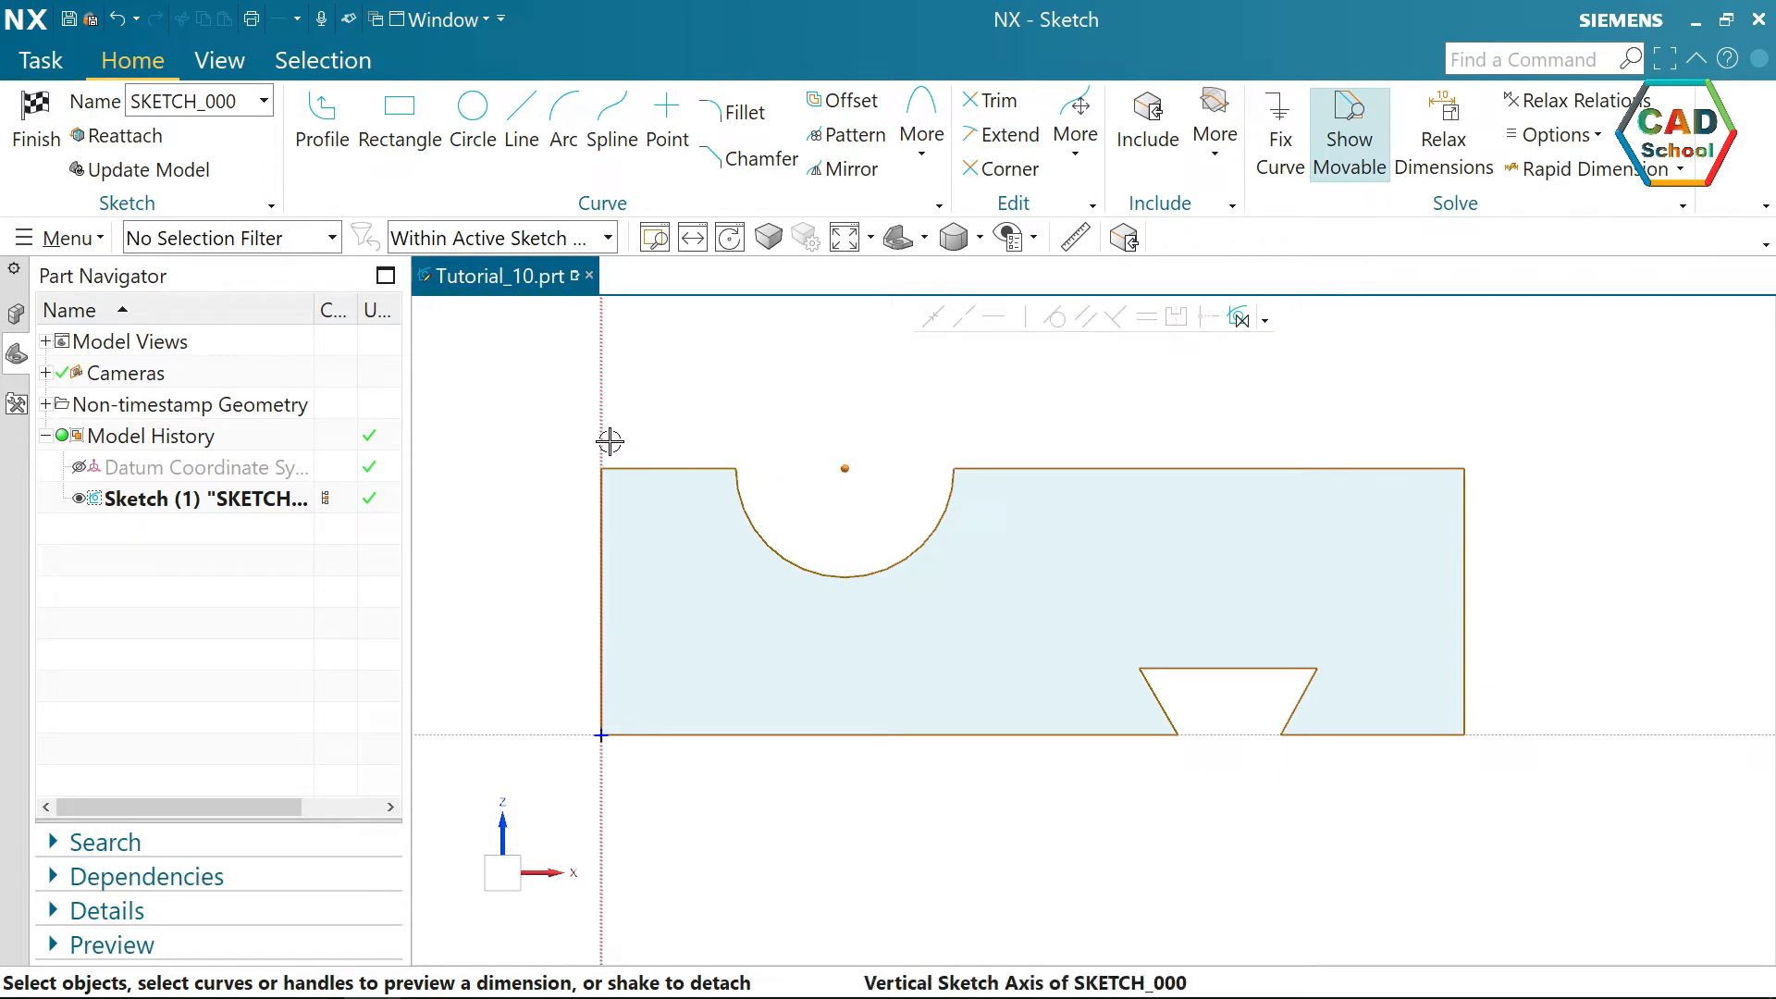
click(610, 442)
click(746, 403)
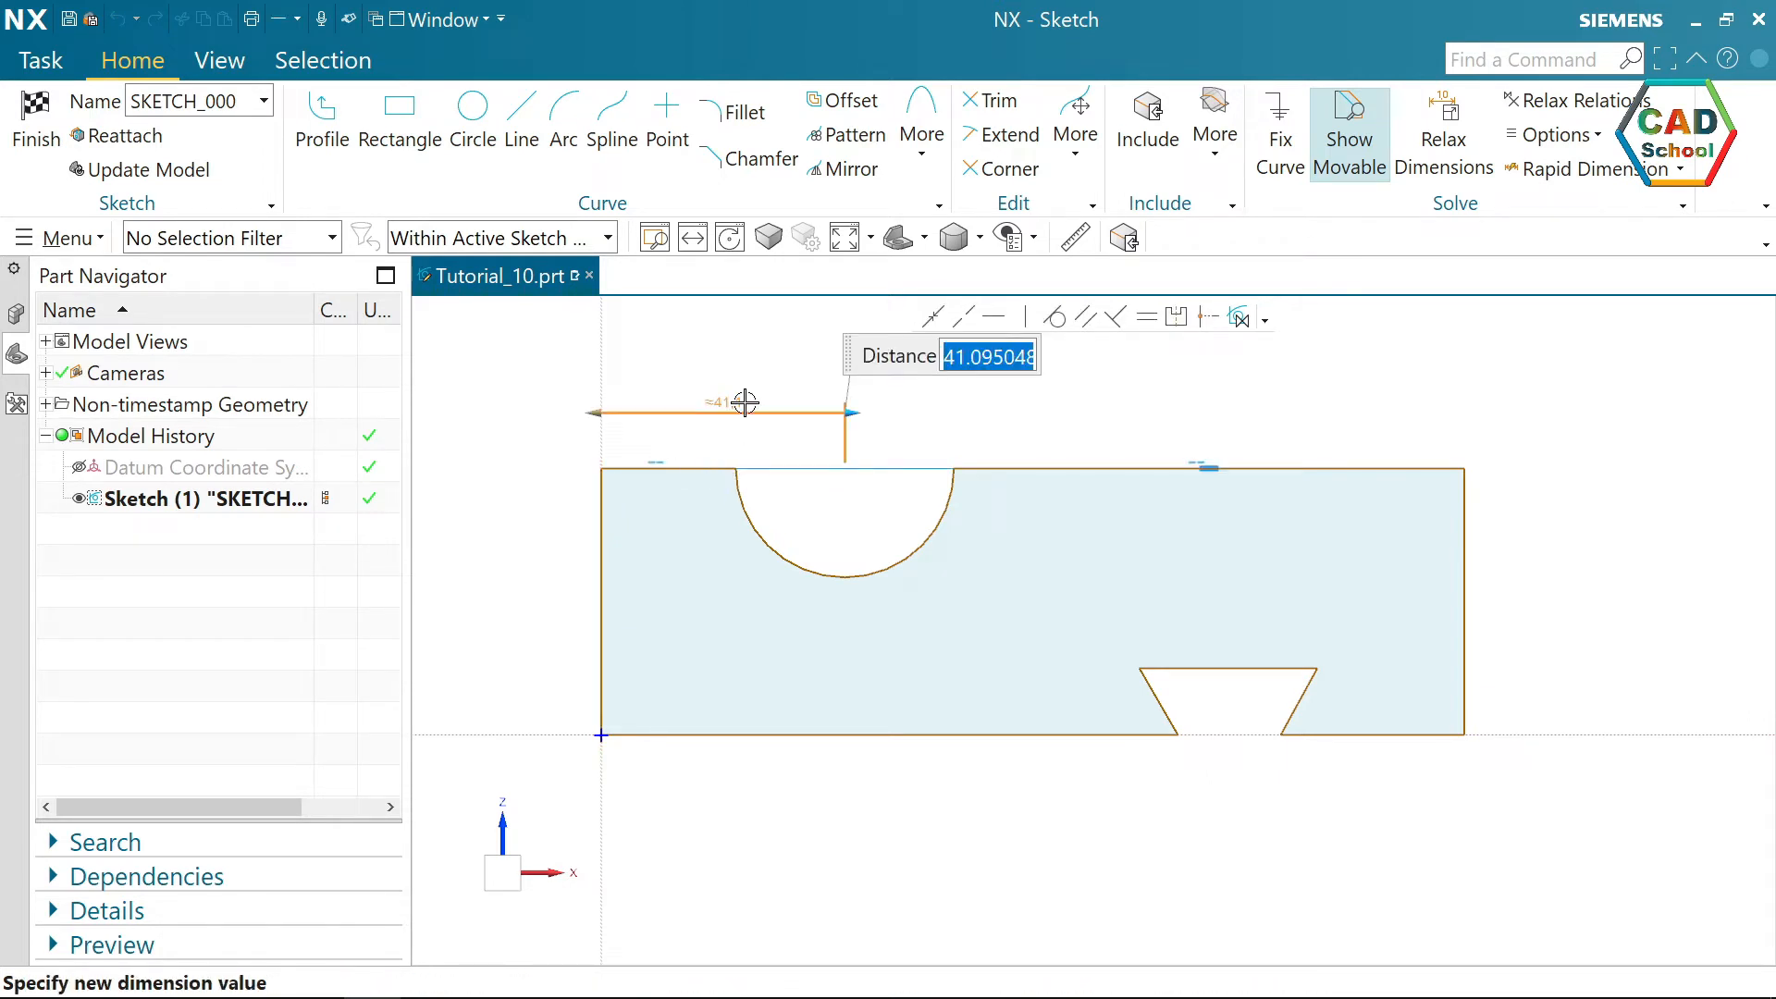
text(18)
key(Return)
click(671, 547)
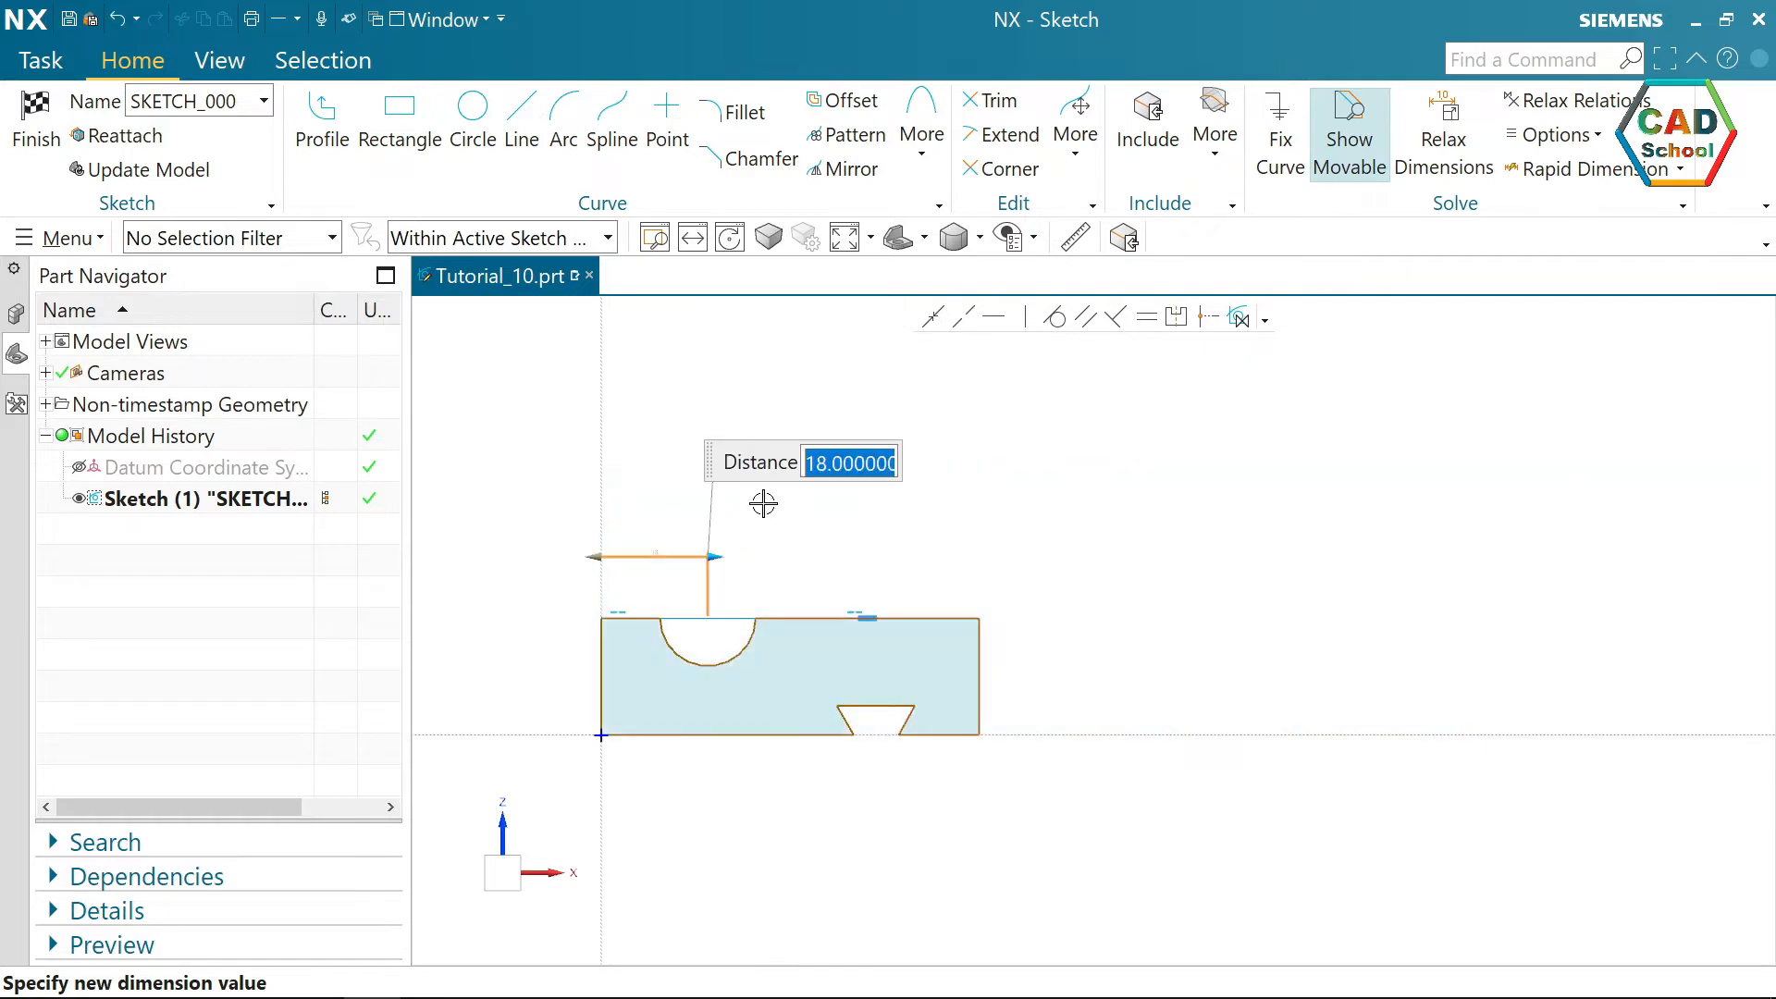
click(1062, 458)
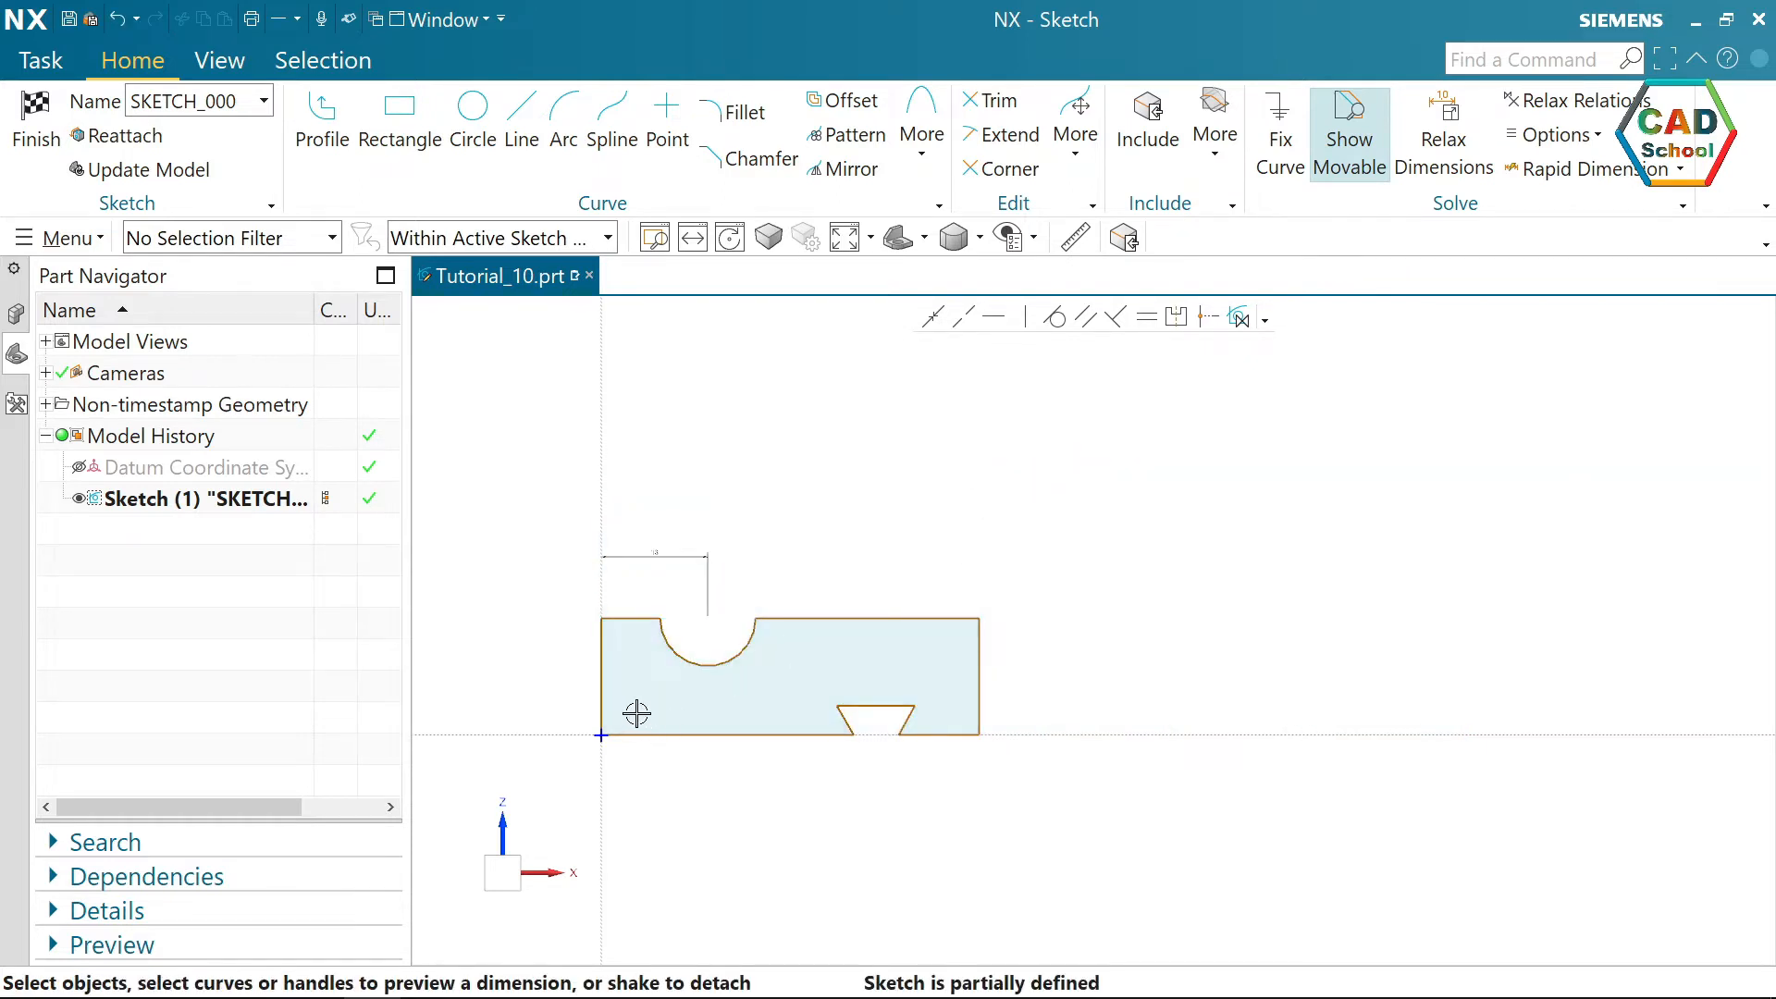
- Dimension the dovetail notch's opening between its two lower corner points as 11 mm
click(928, 885)
click(989, 850)
scroll(1255, 780, up, 3)
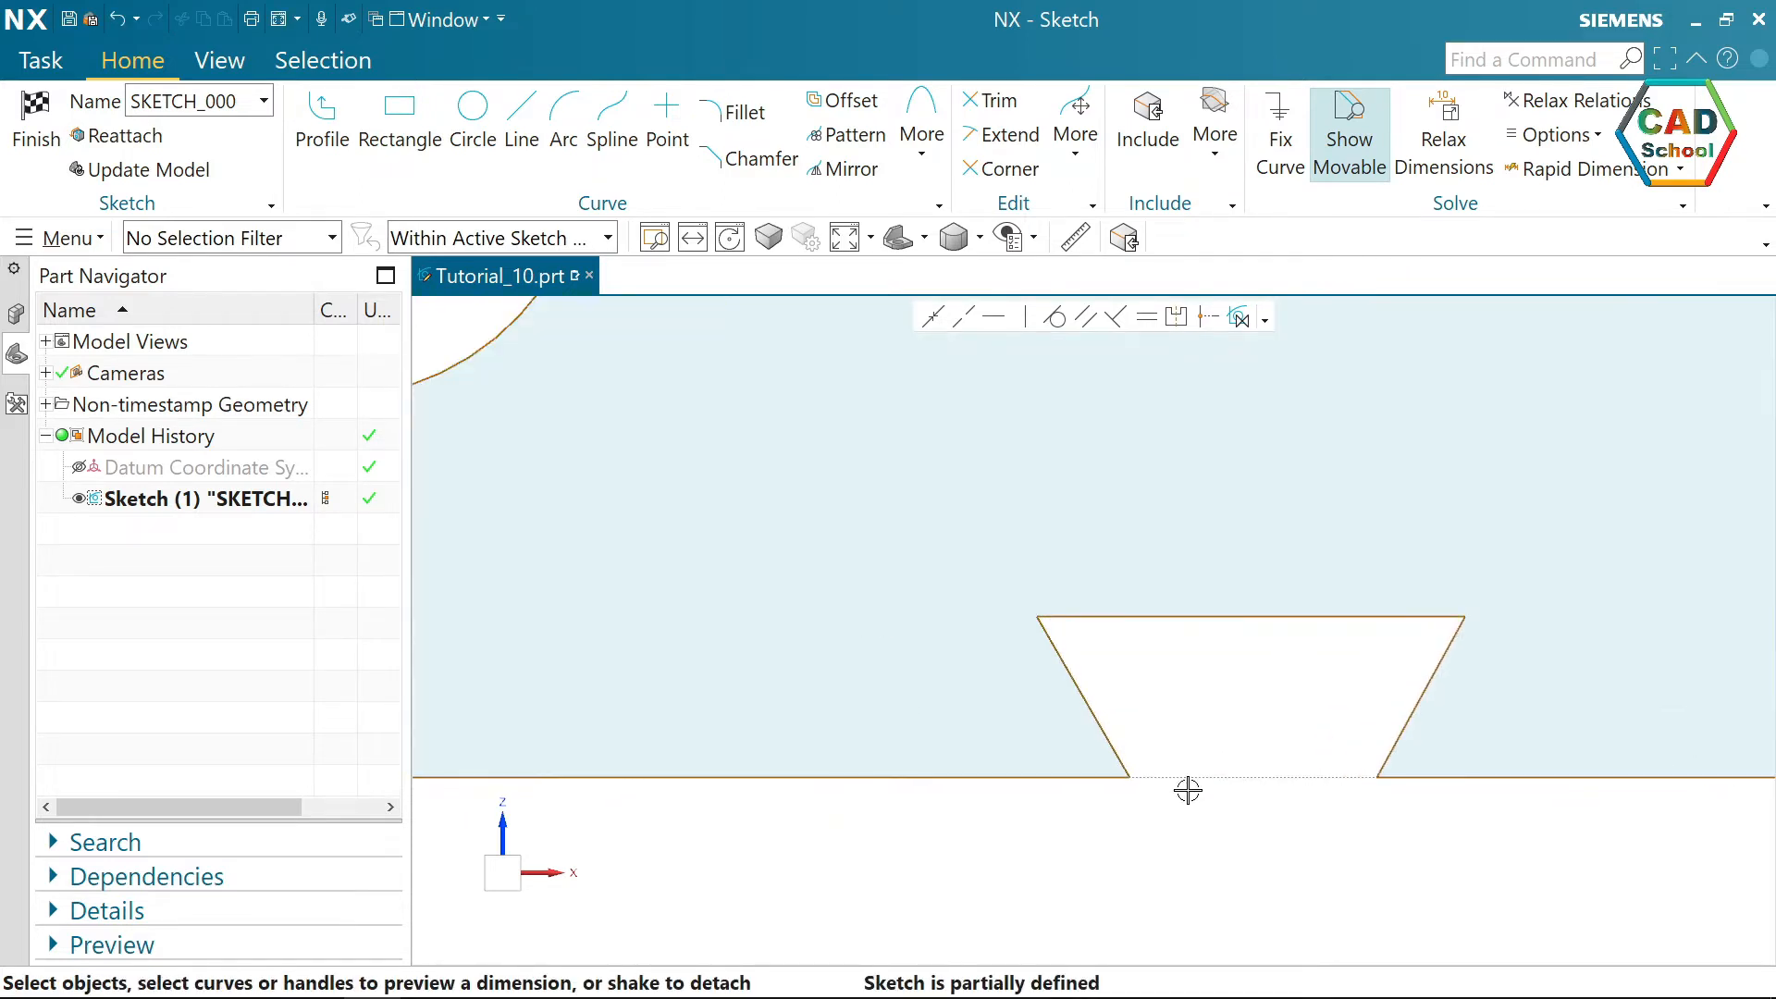
click(1130, 776)
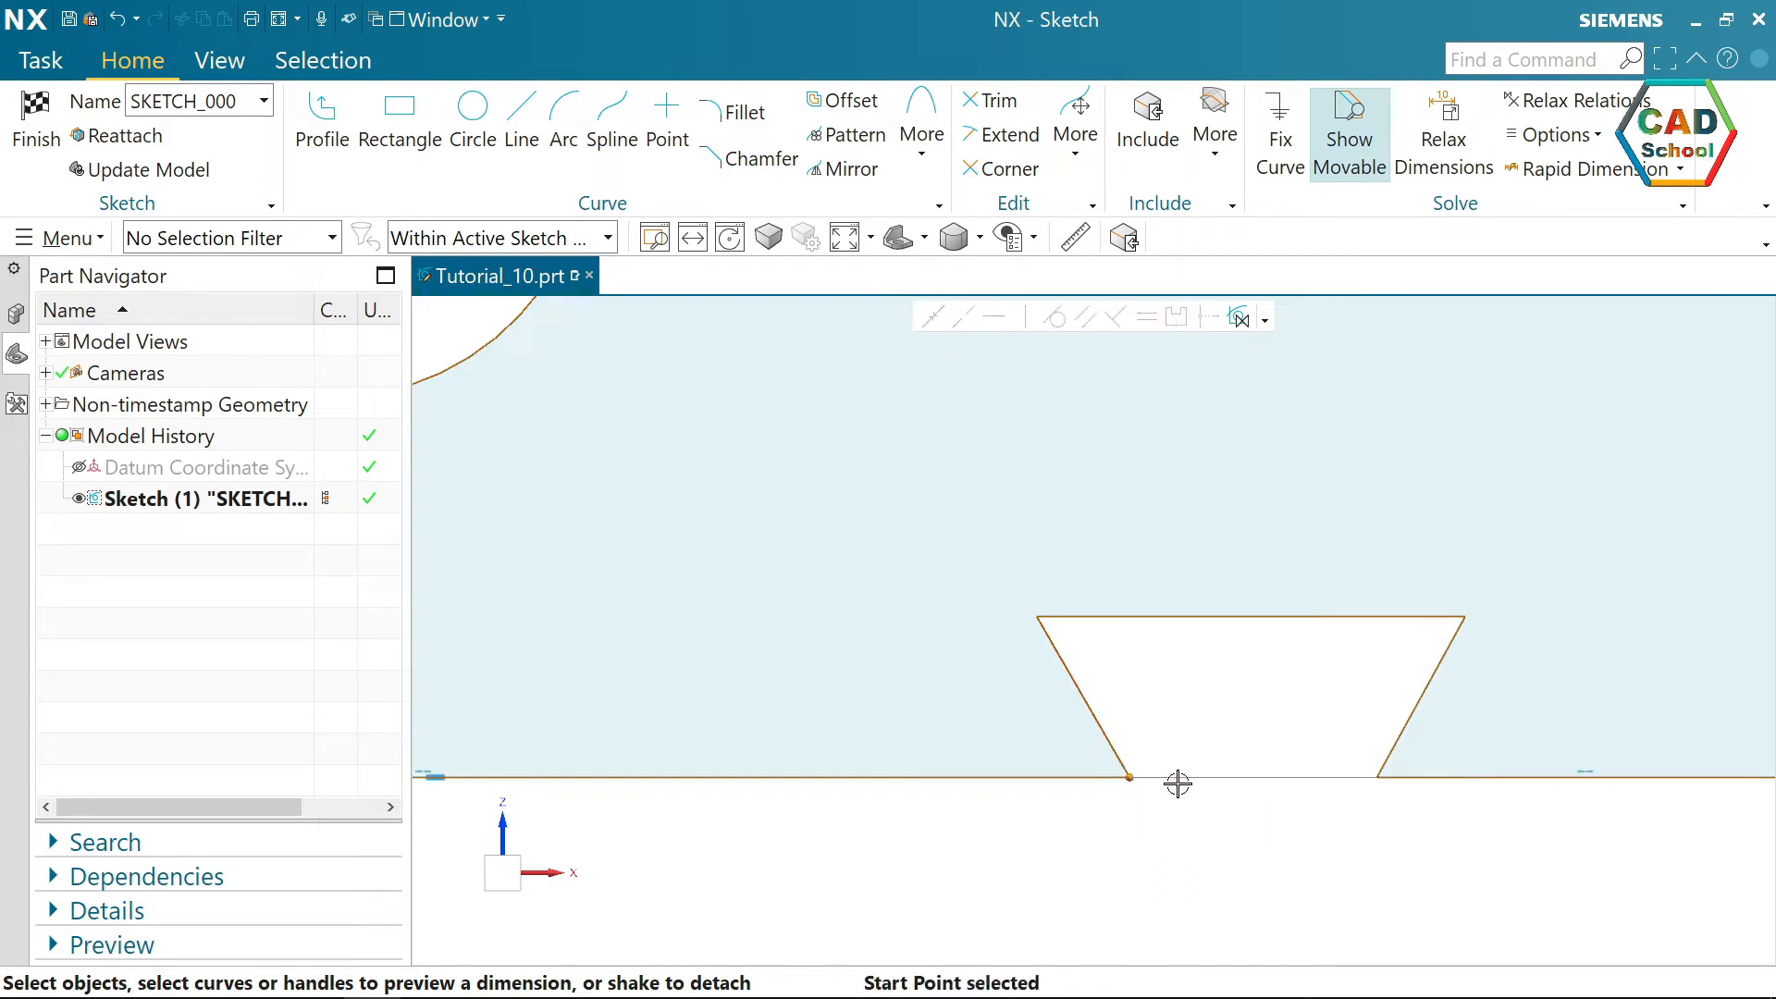
click(1375, 777)
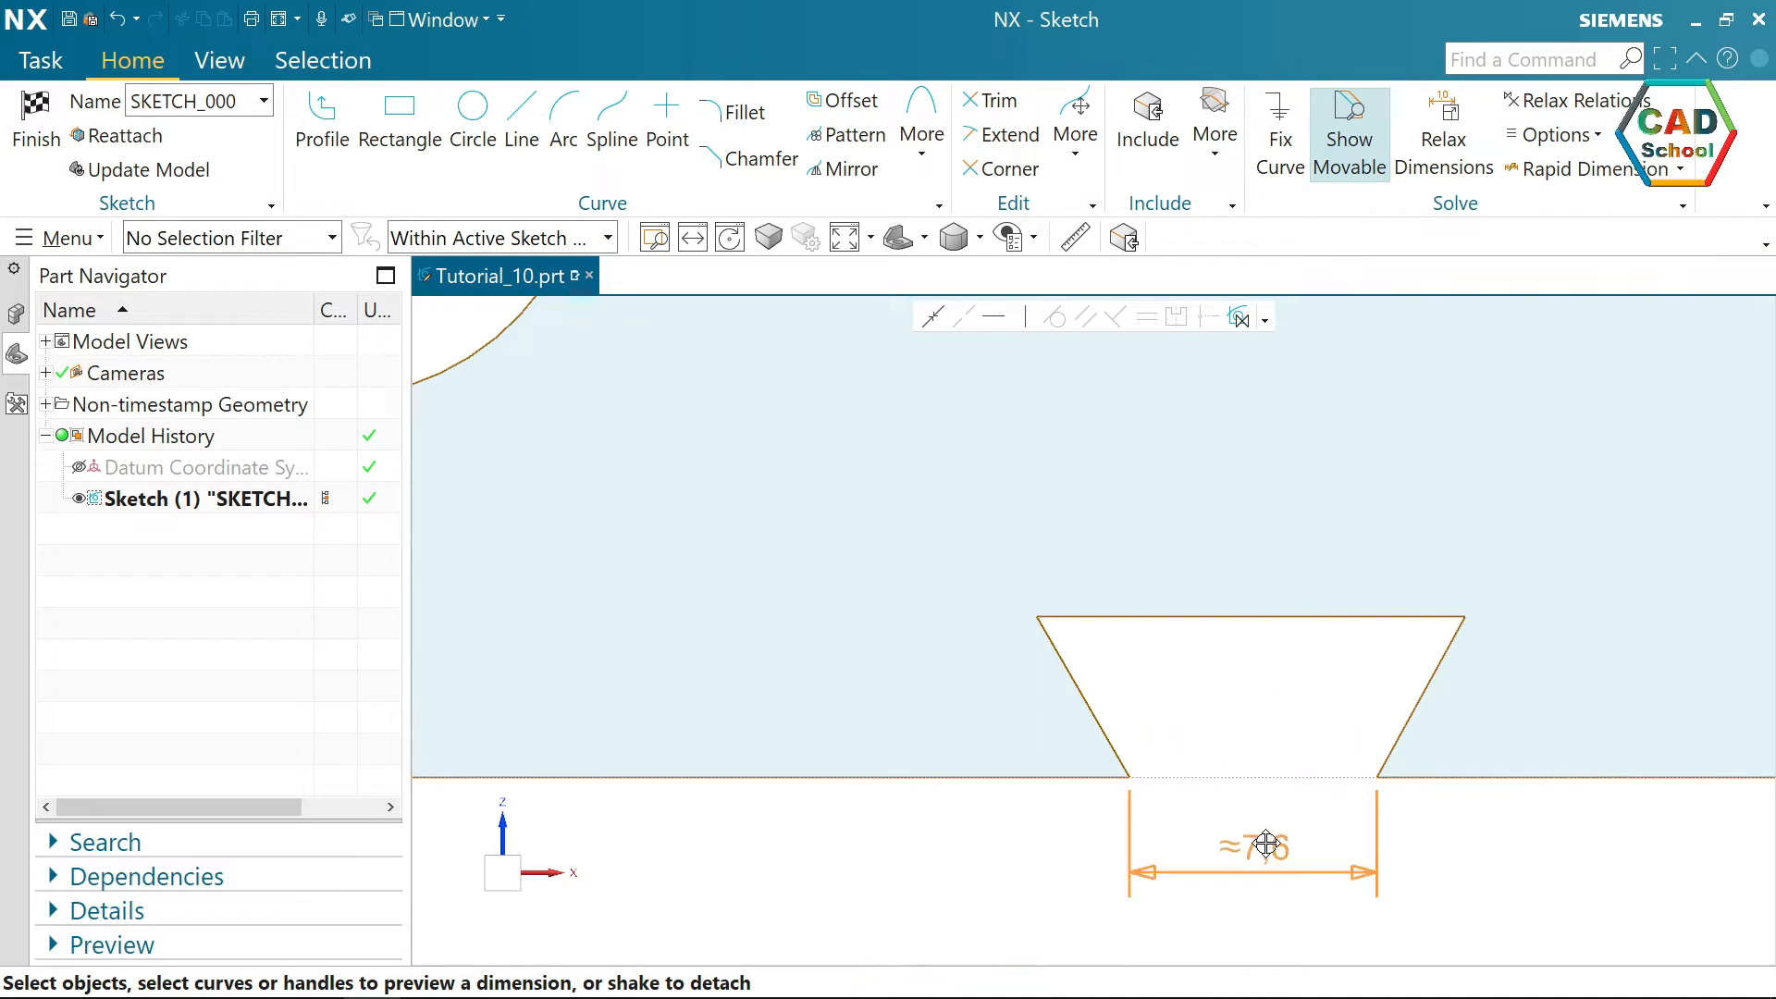
click(1265, 849)
text(11)
key(Return)
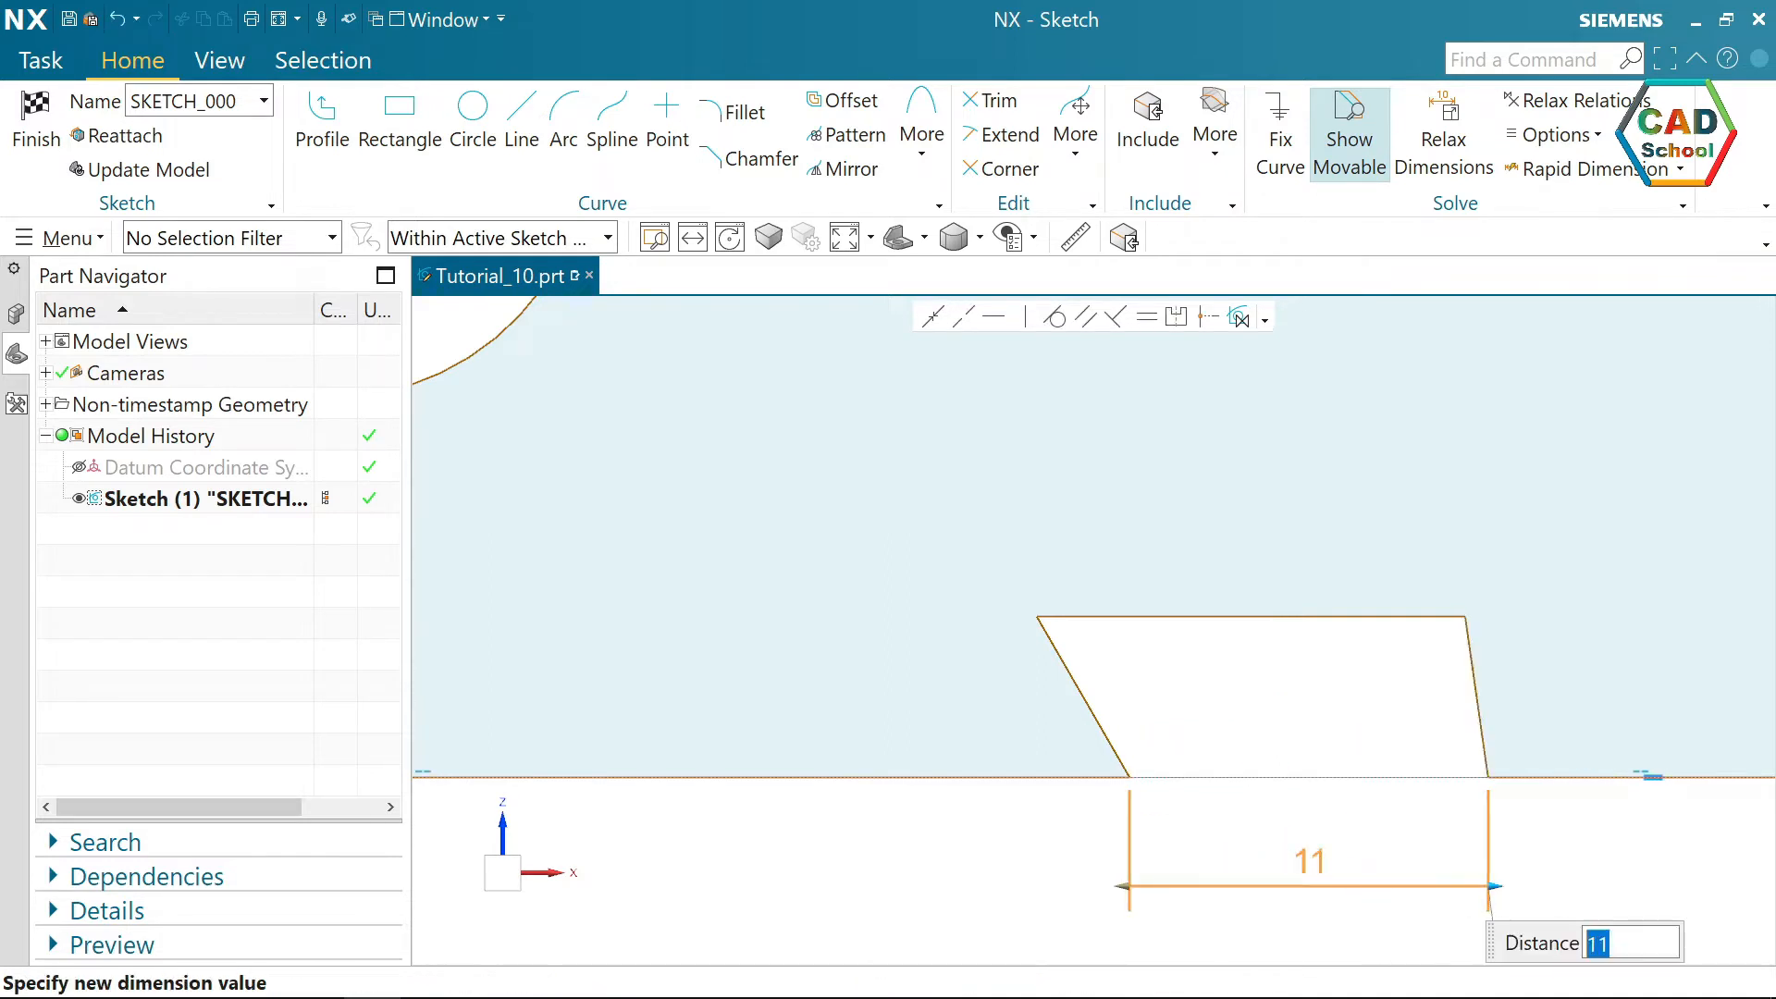
- Set the angle between the notch's left slanted side and the adjoining bottom edge to 50°
scroll(1122, 705, down, 1)
click(1122, 706)
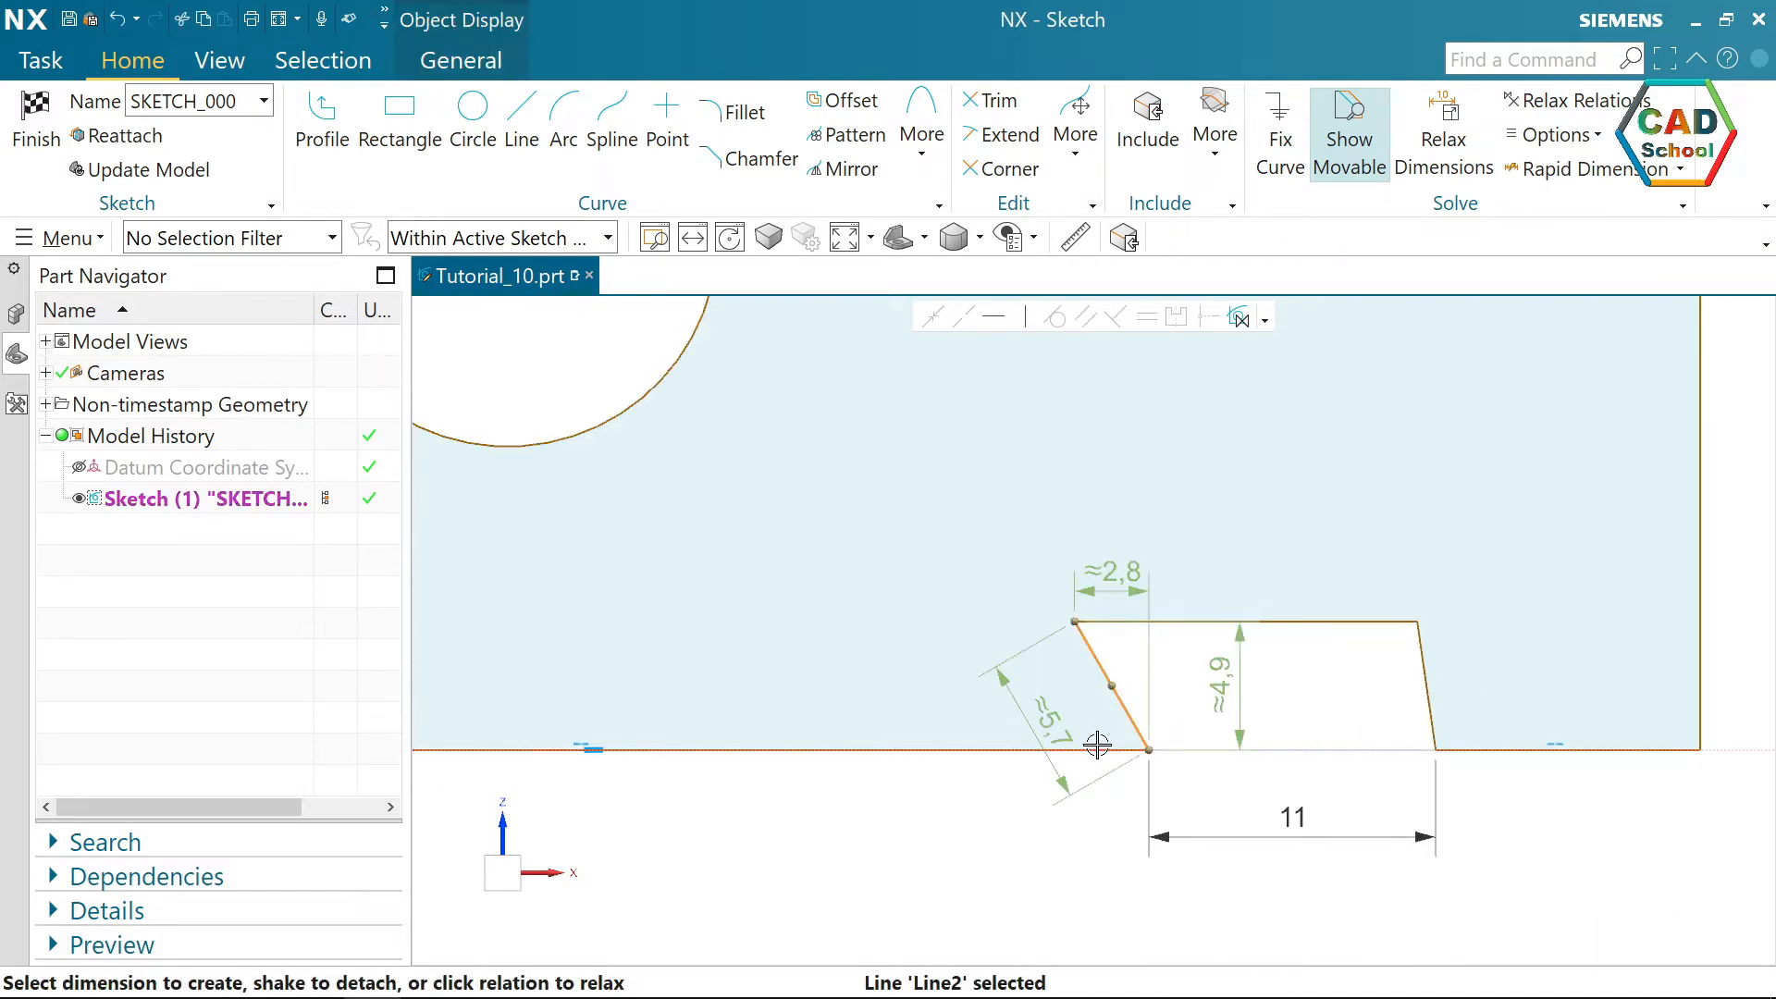
click(1099, 740)
click(1106, 730)
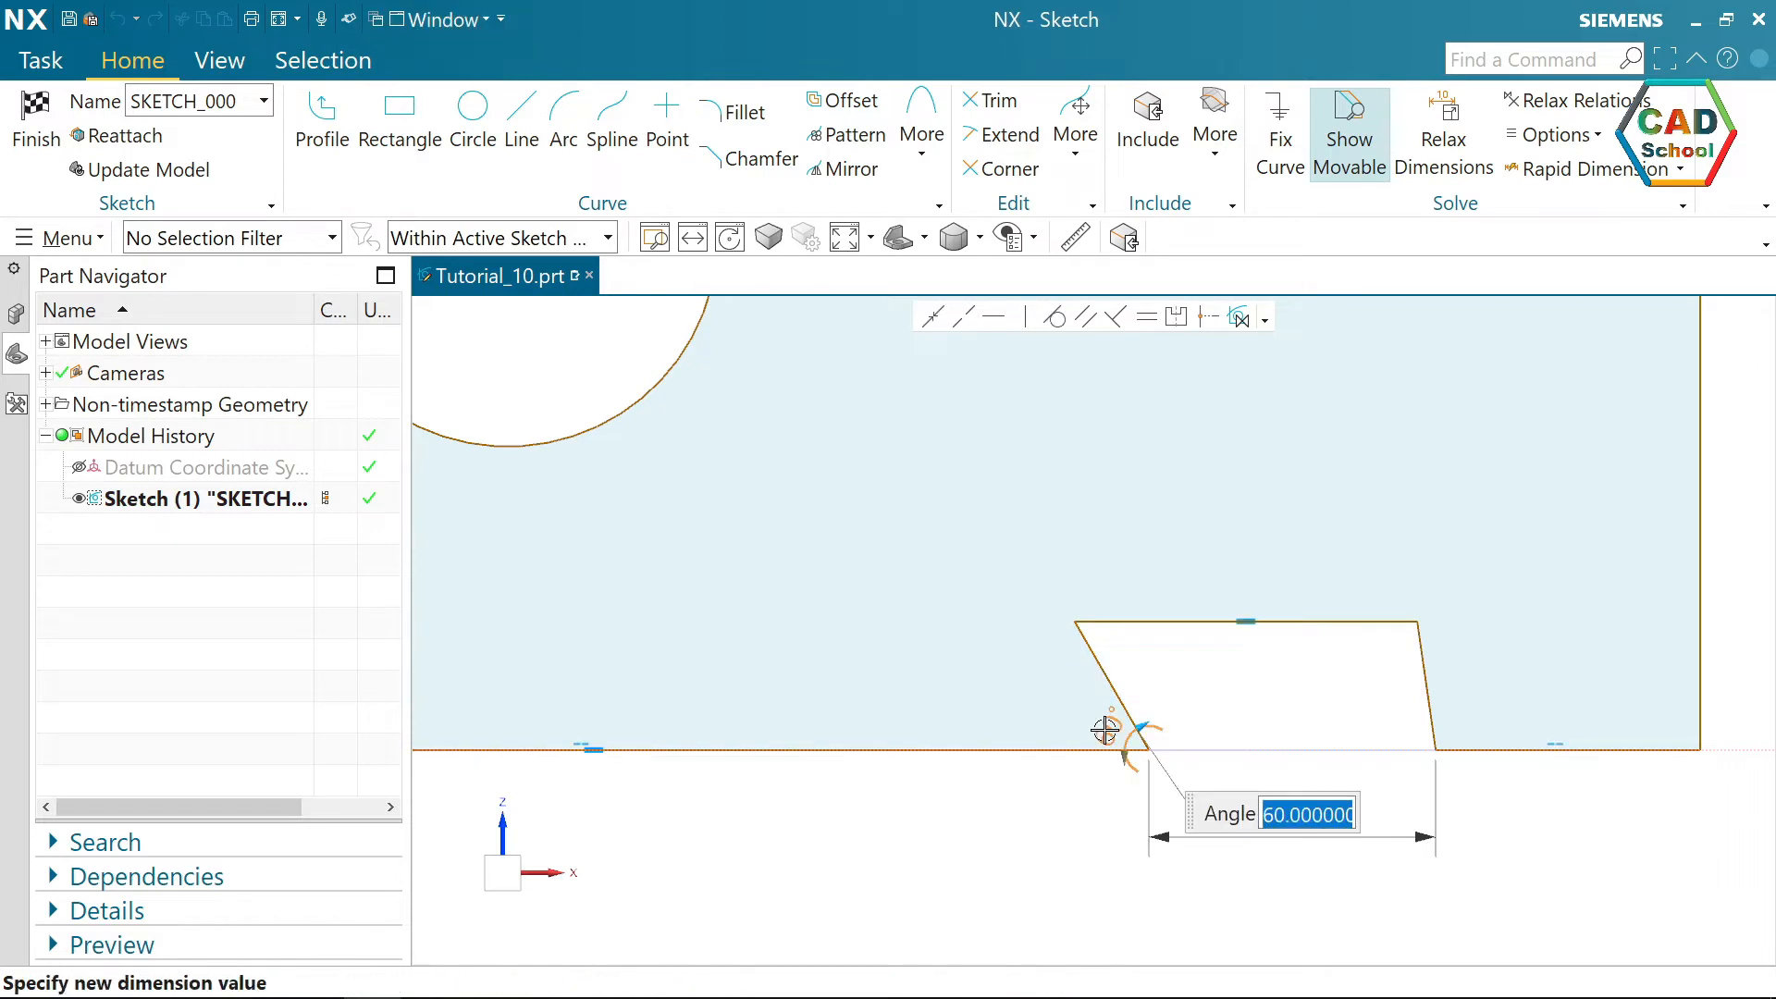
text(50)
key(Return)
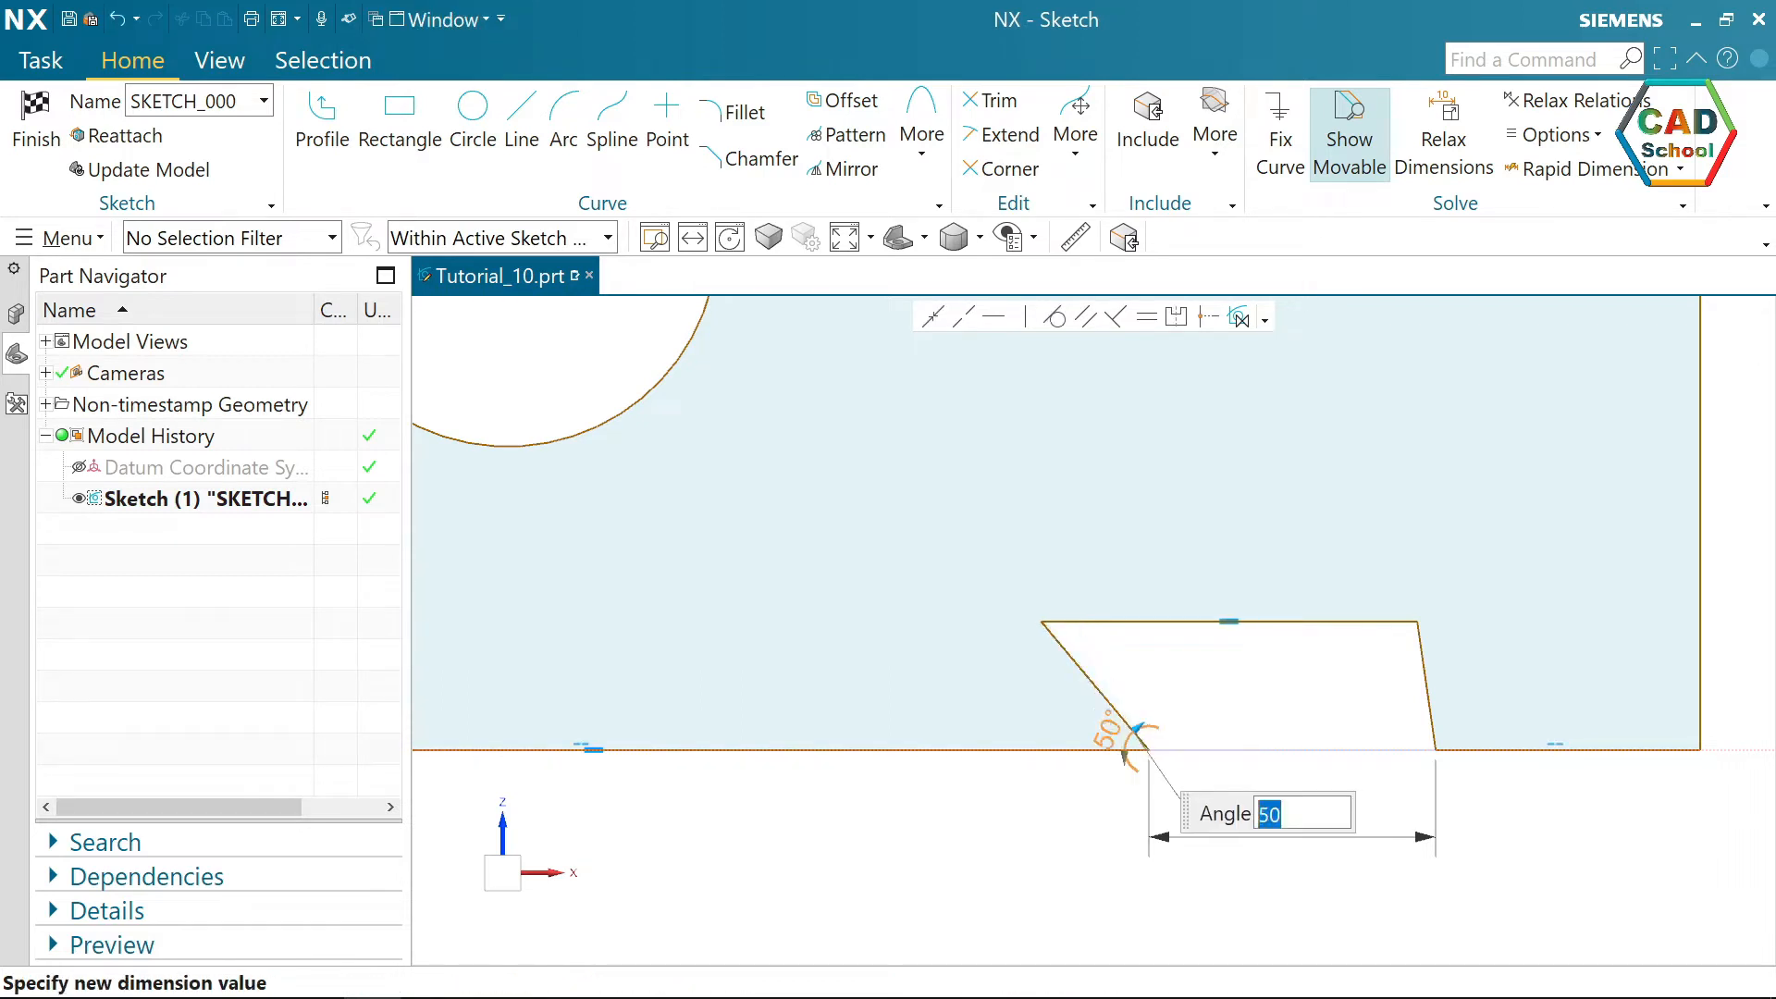
click(983, 826)
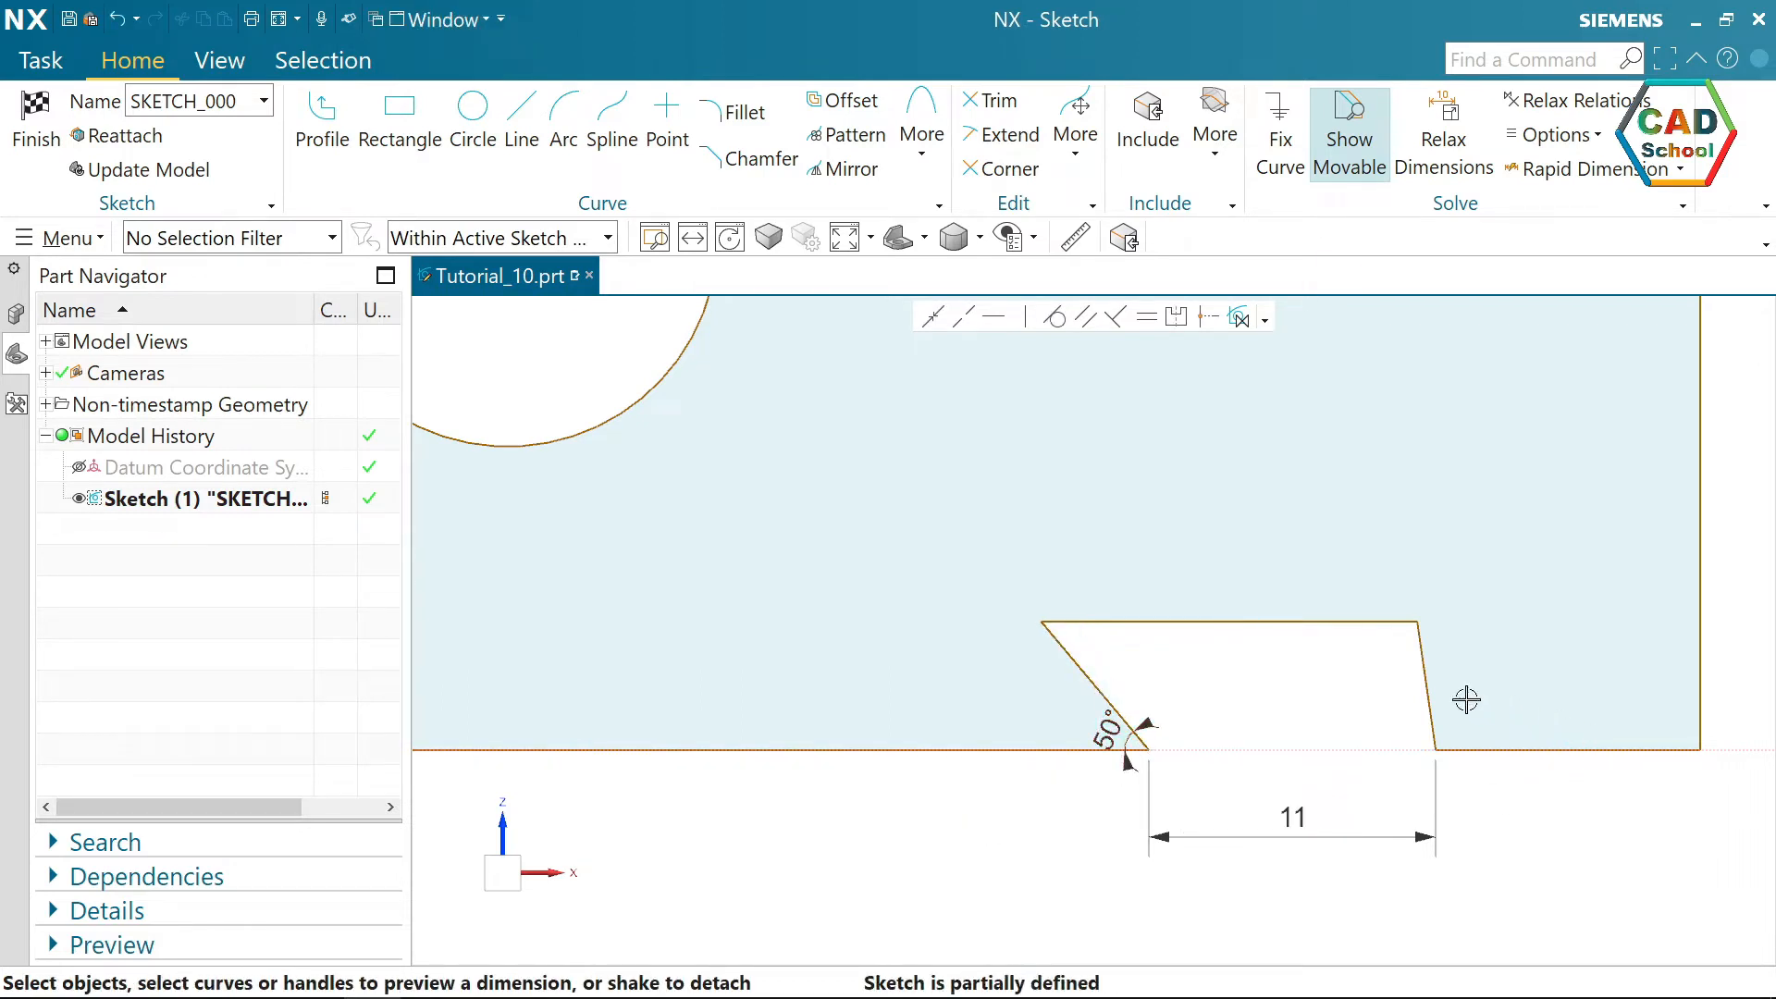
- Pull the notch's upper right corner outward to about 2.1 mm beyond its lower corner and about 4.4 mm high
click(1431, 696)
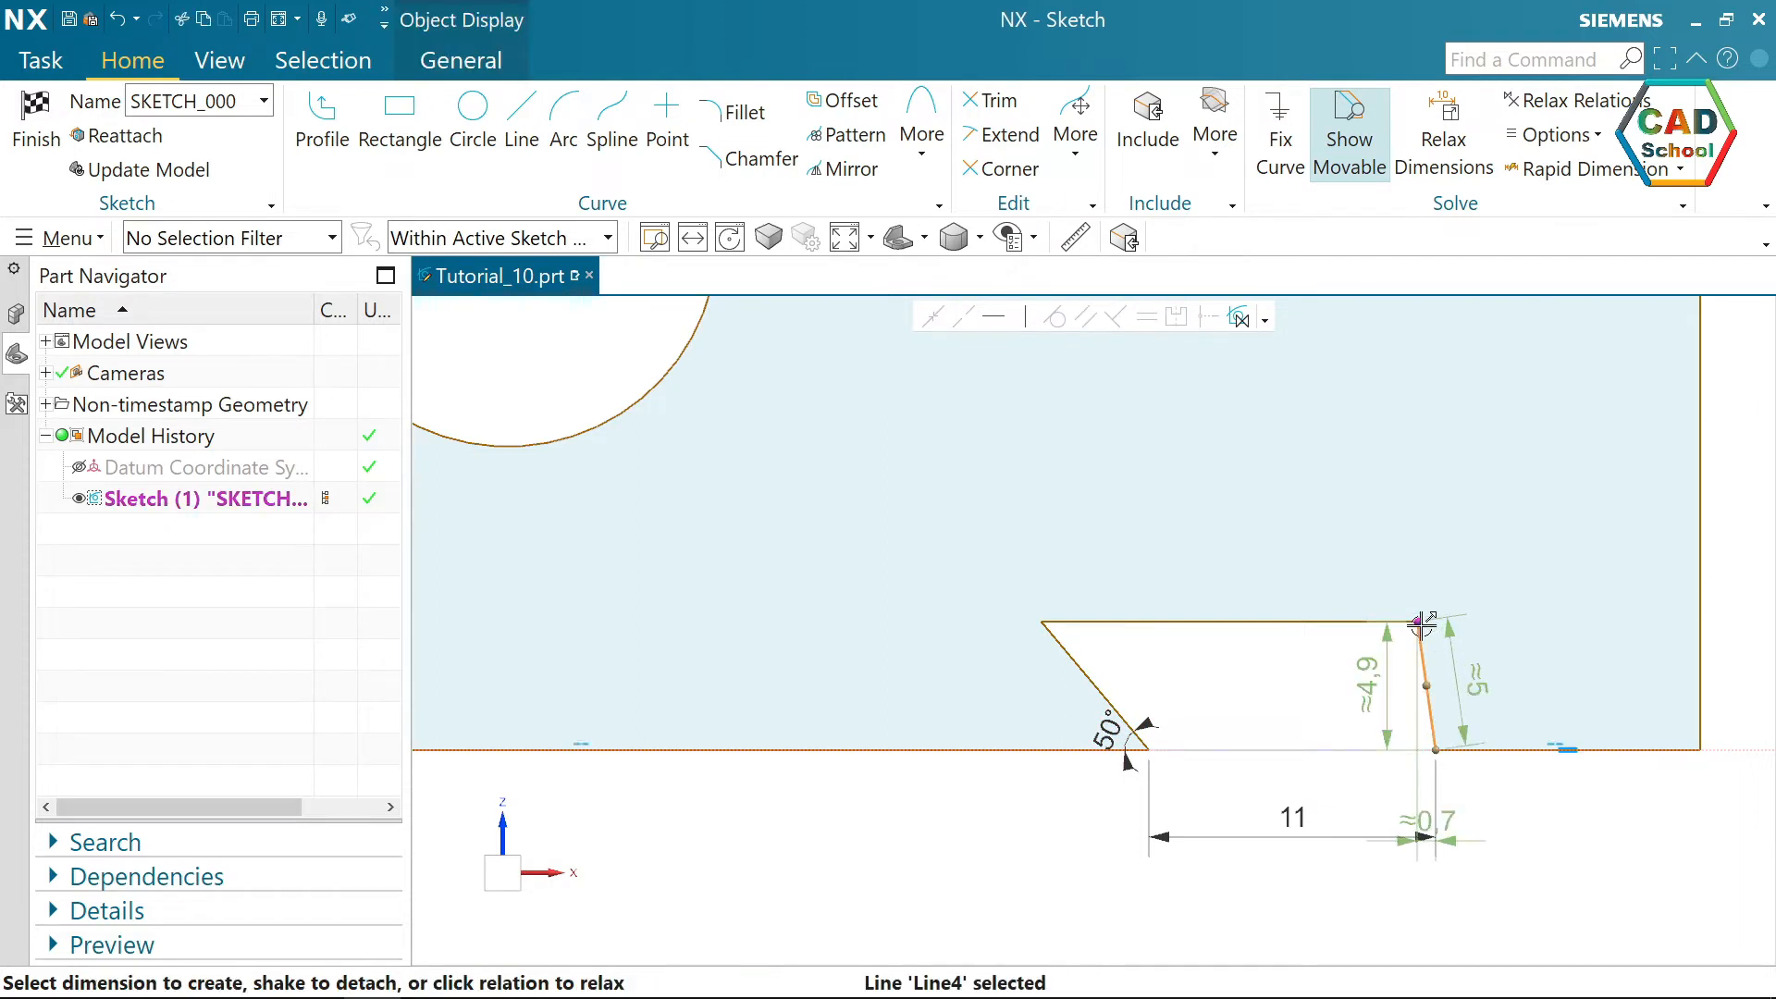
drag(1417, 617, 1491, 635)
click(1582, 827)
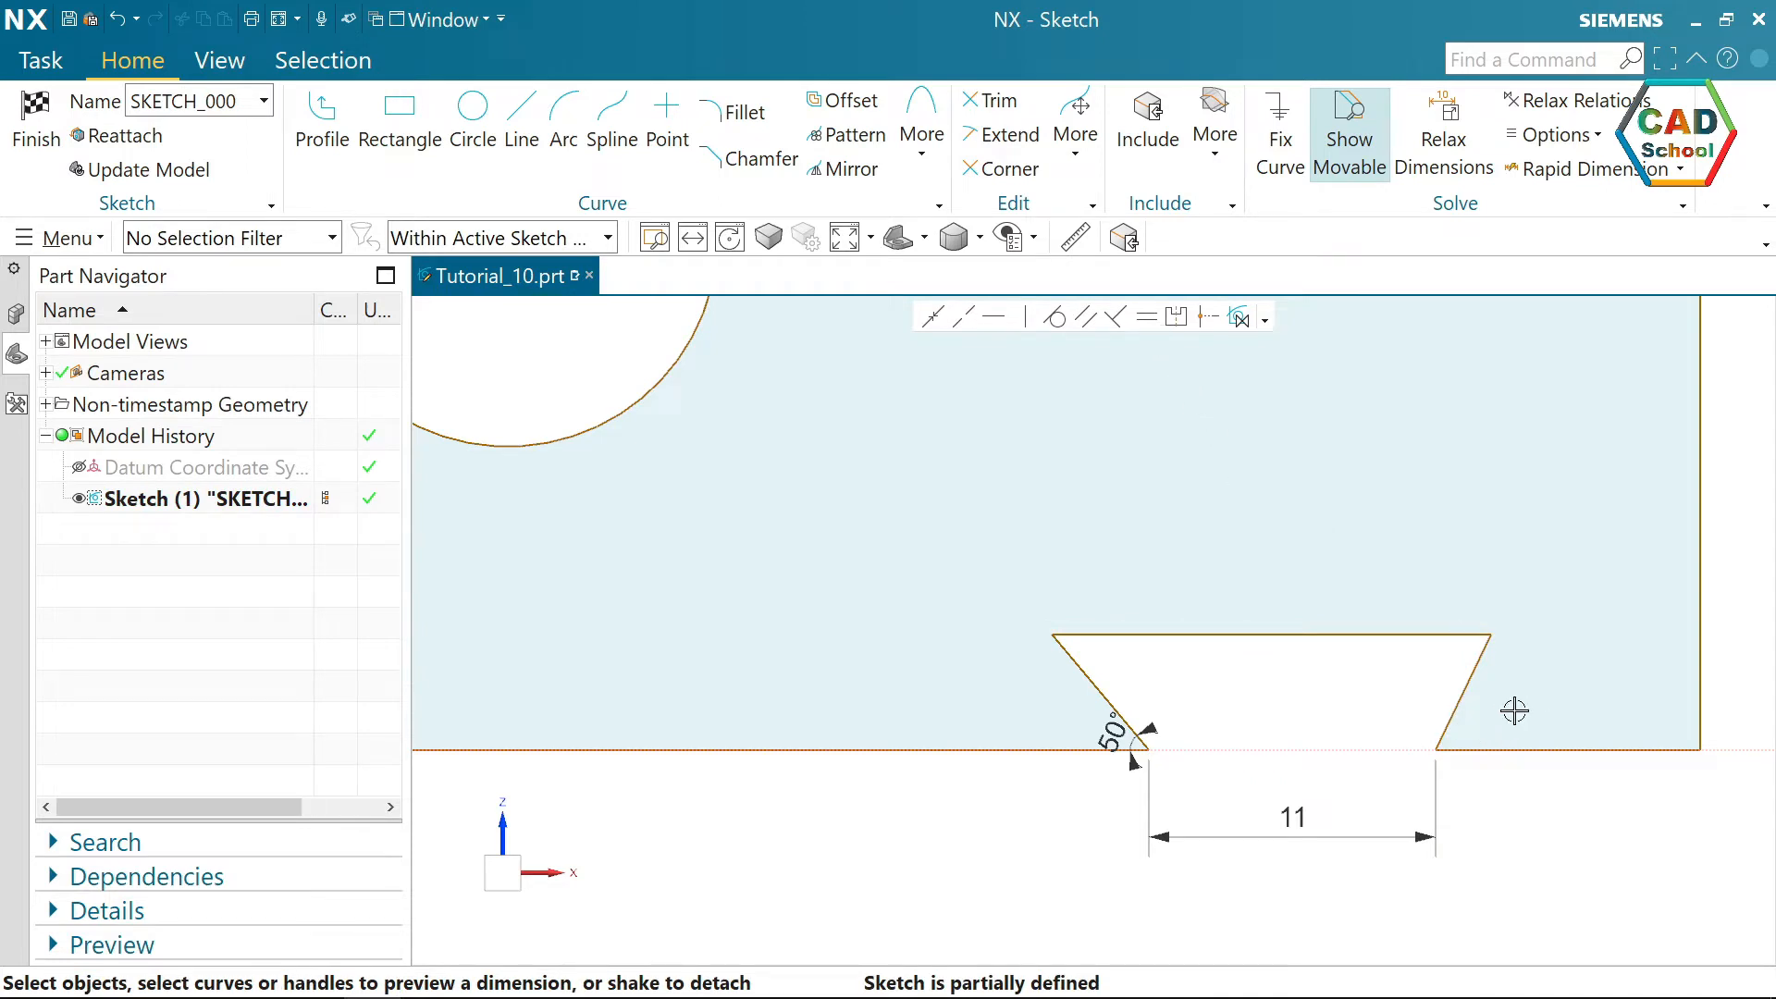
- Set the angle between the notch's right slanted side and the short bottom edge to 50°
click(1466, 717)
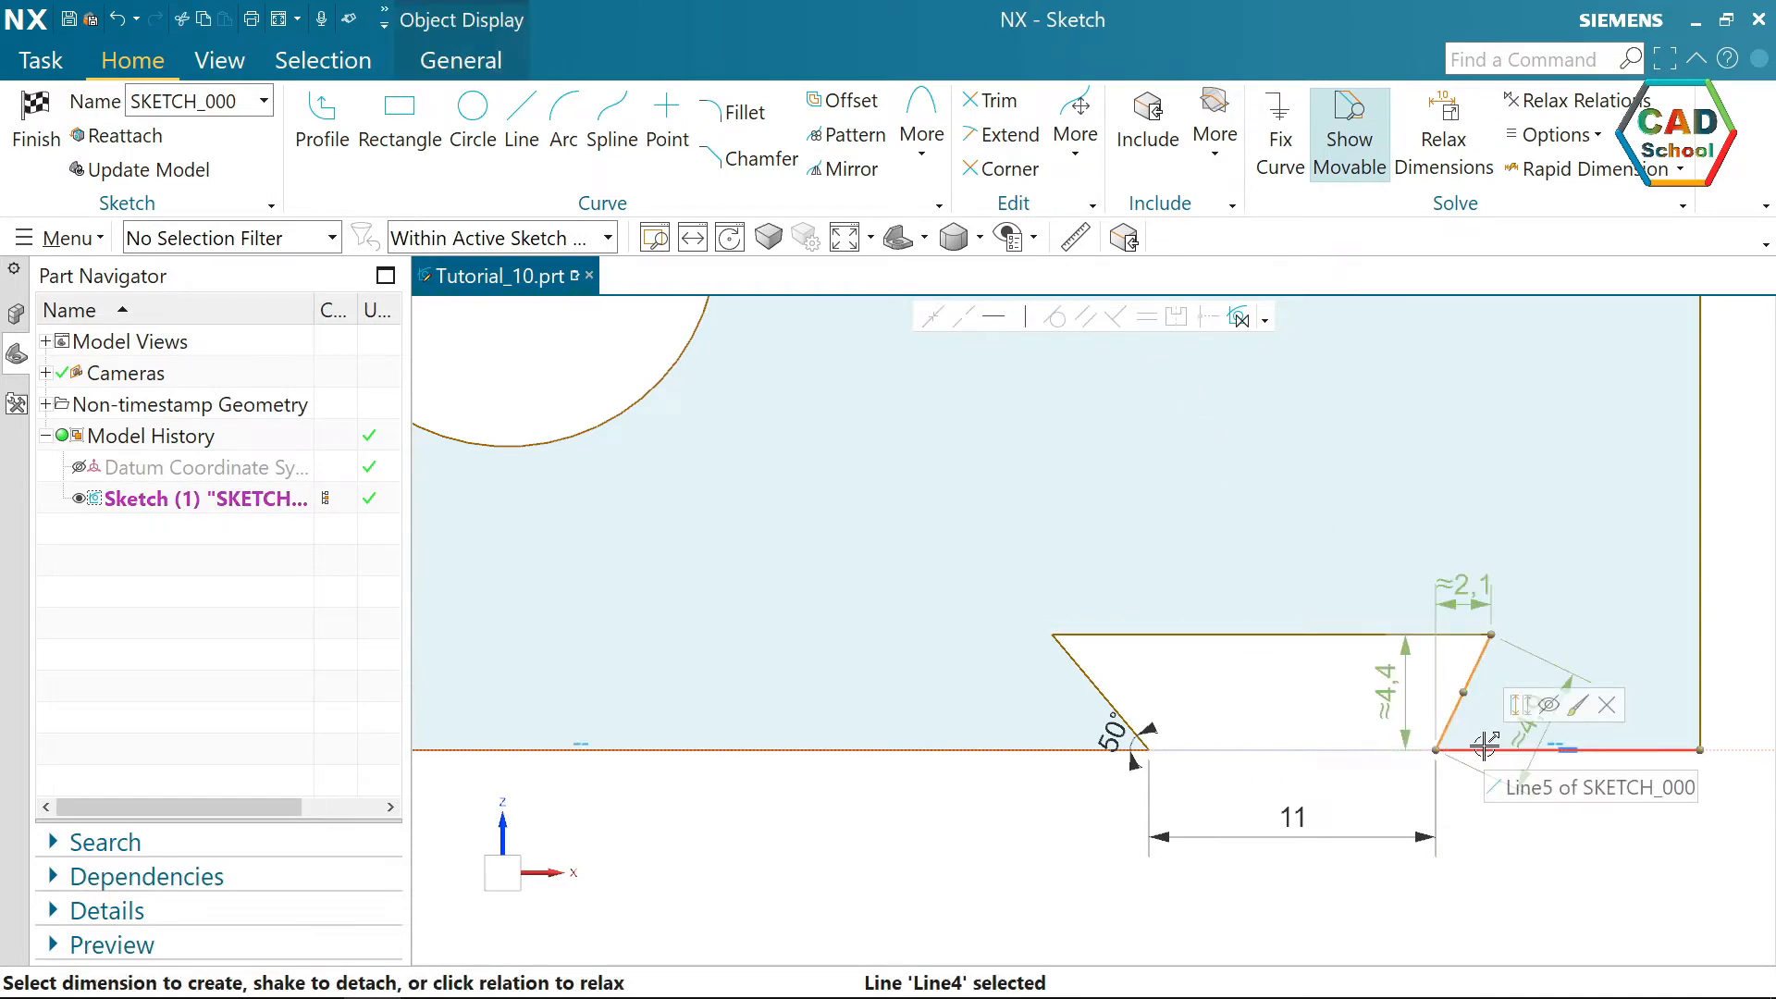
click(1484, 747)
click(1470, 724)
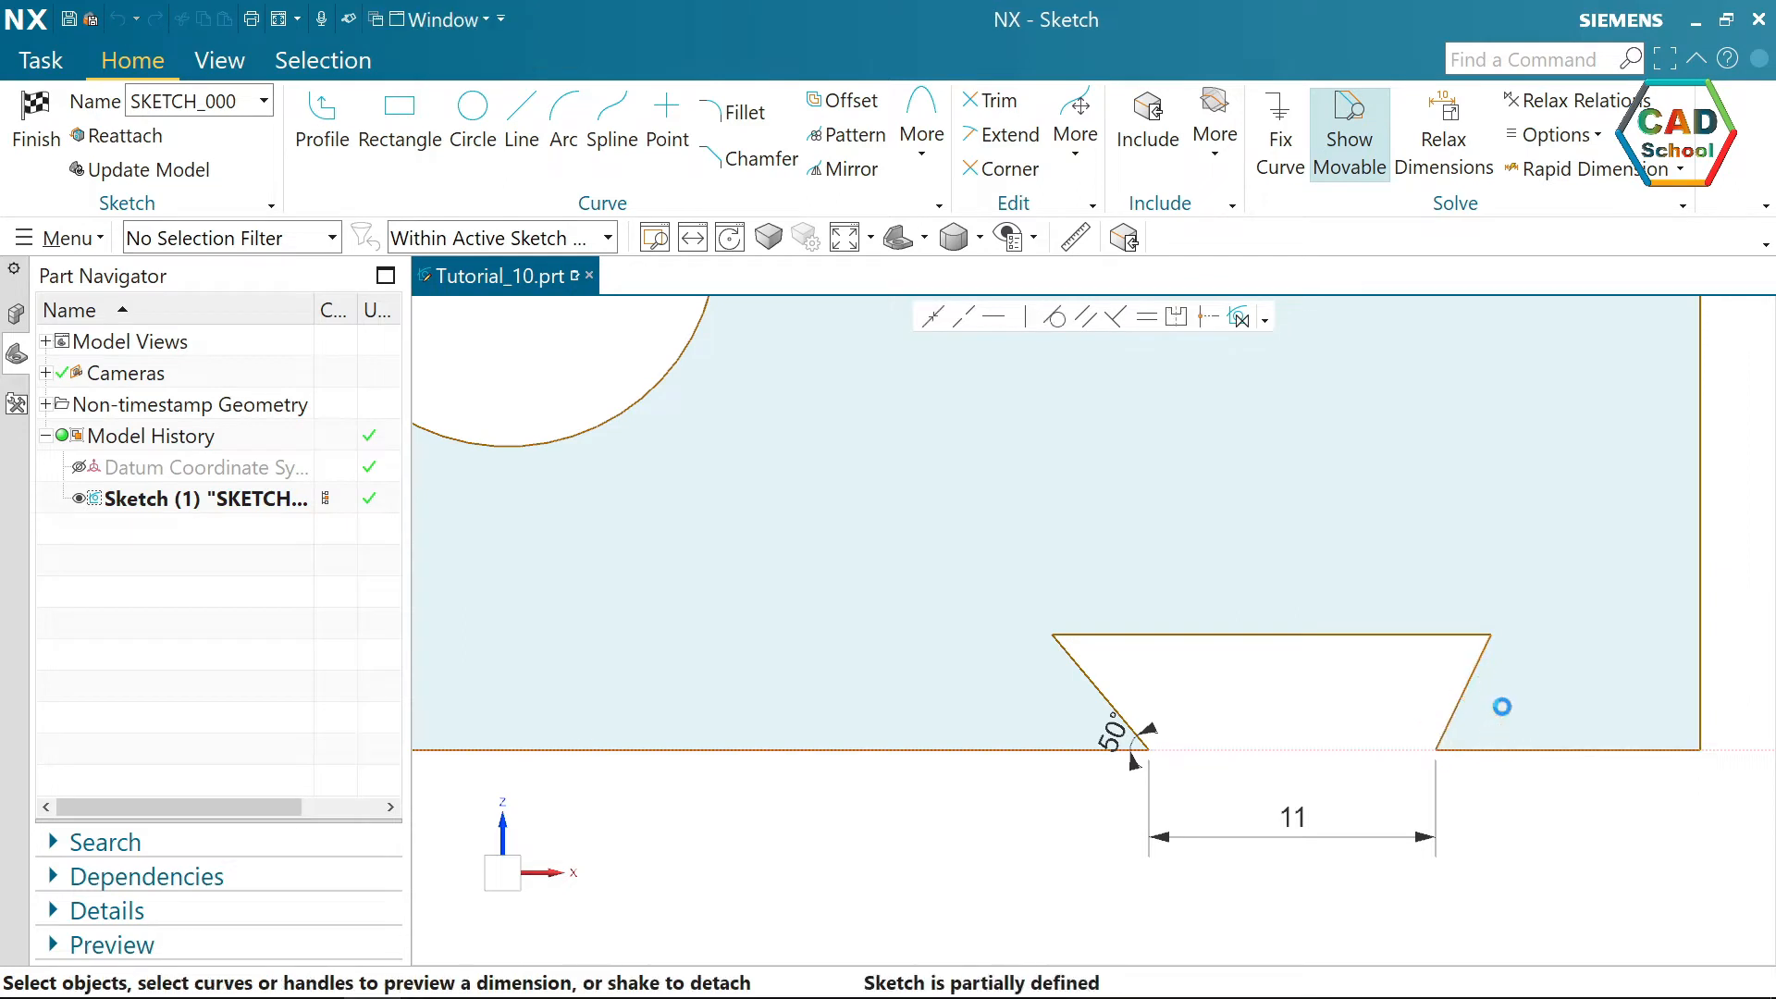
text(50)
key(Return)
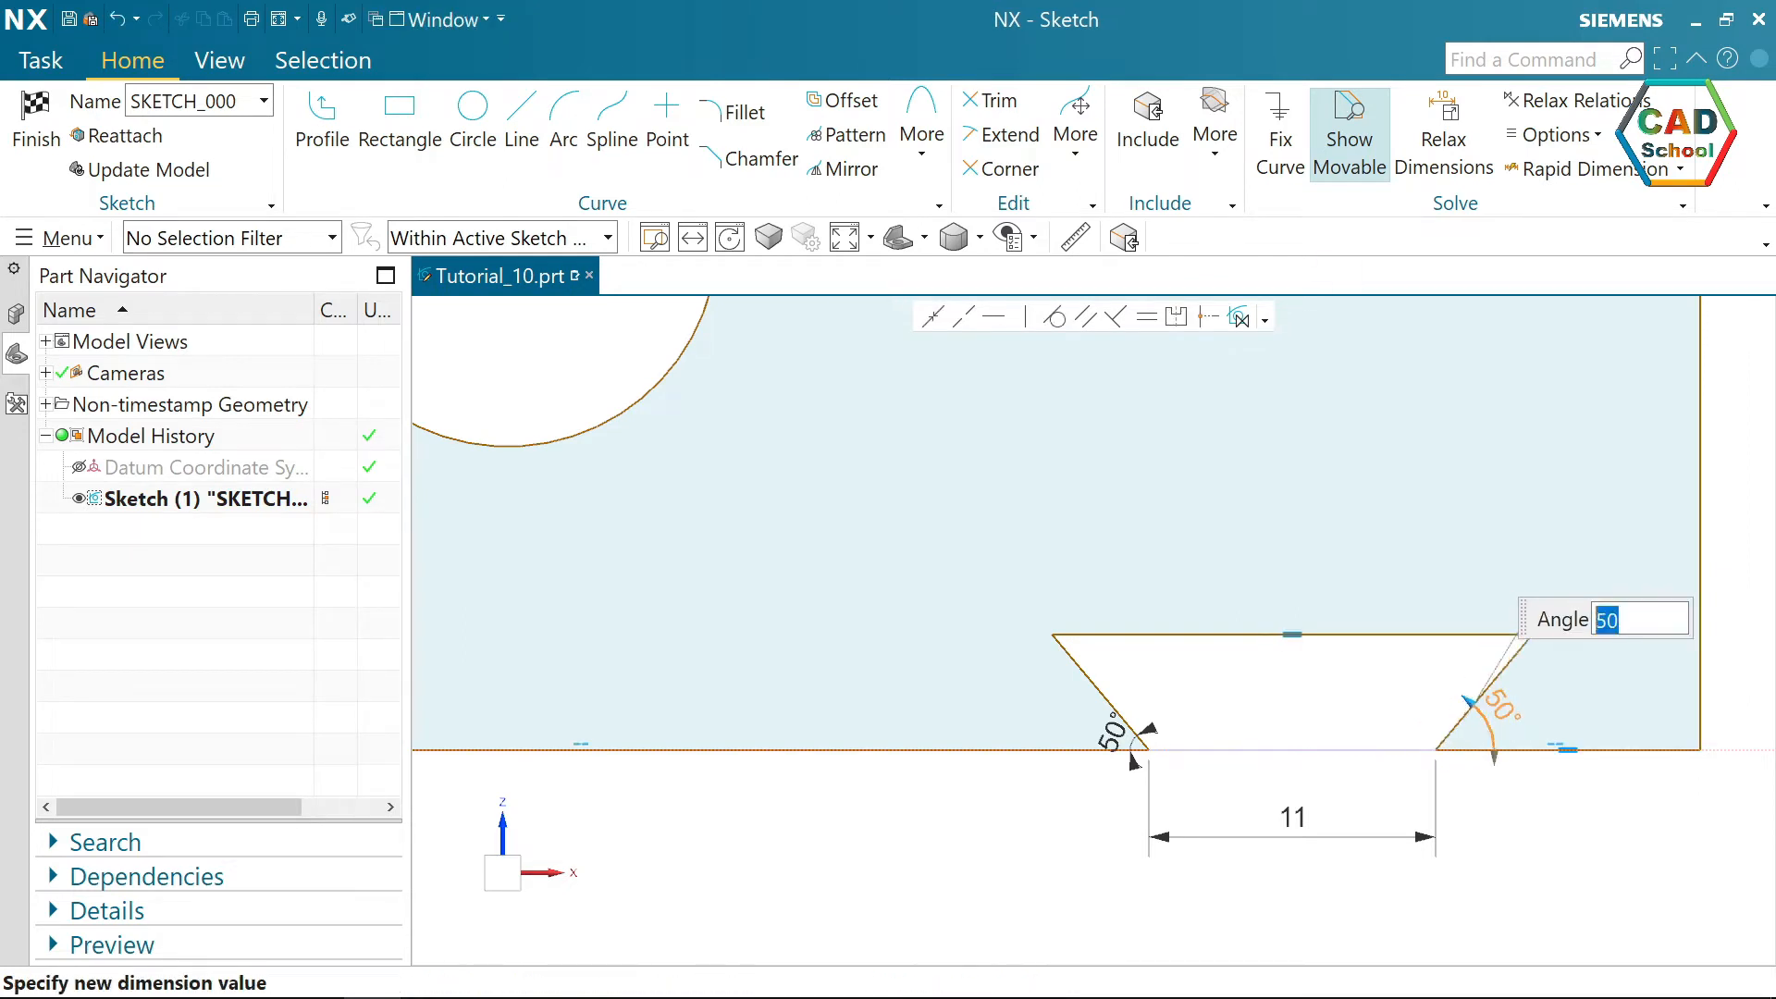
- Dimension the dovetail notch's depth from the bottom edge to its horizontal upper line as 2.5 mm
click(1567, 744)
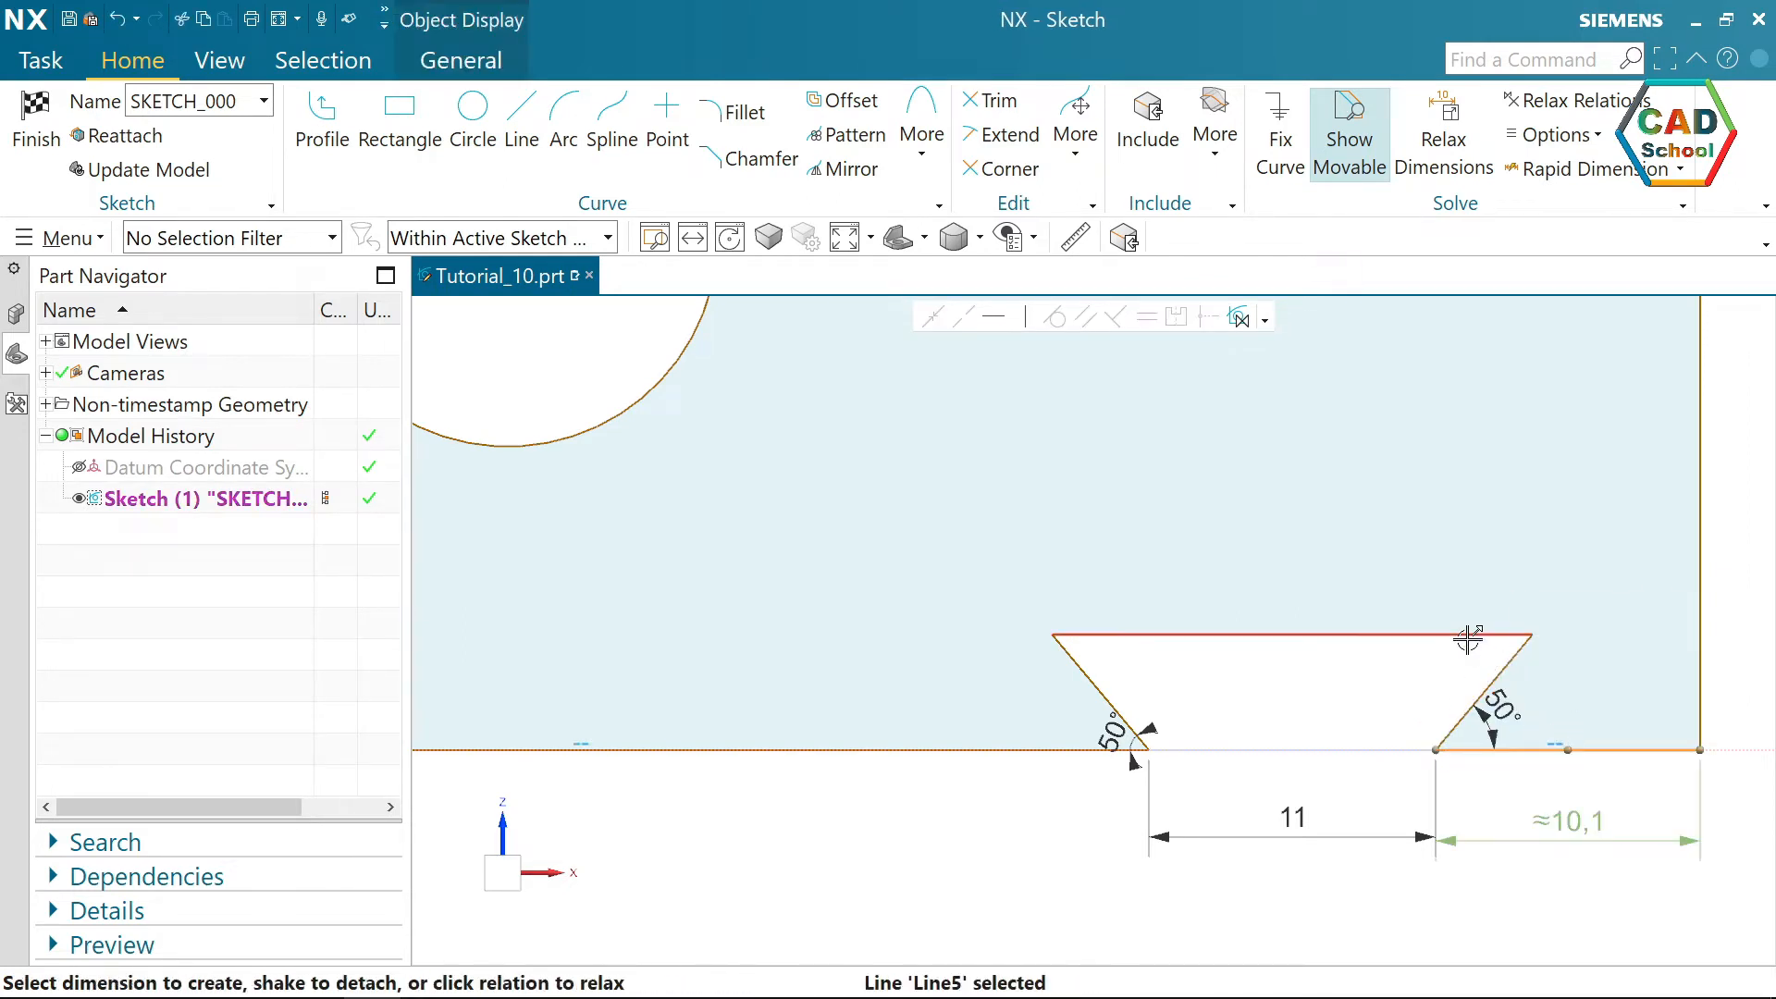
click(1508, 636)
click(1607, 696)
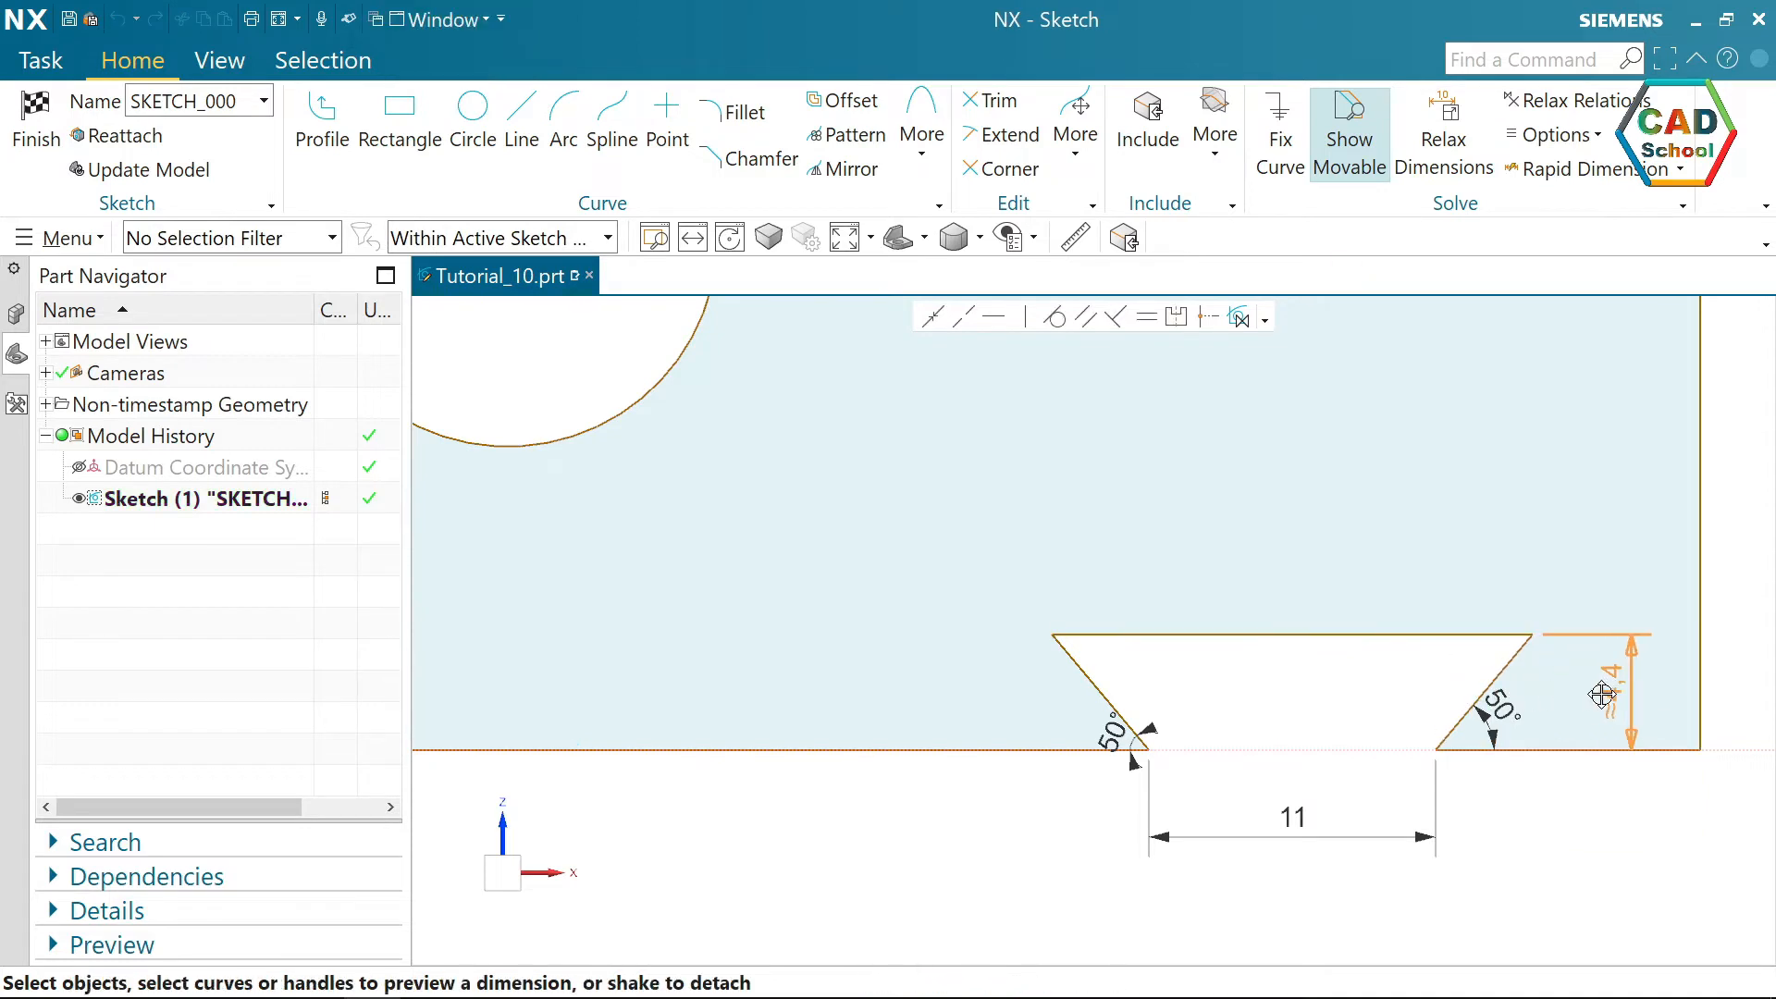
text(2.5)
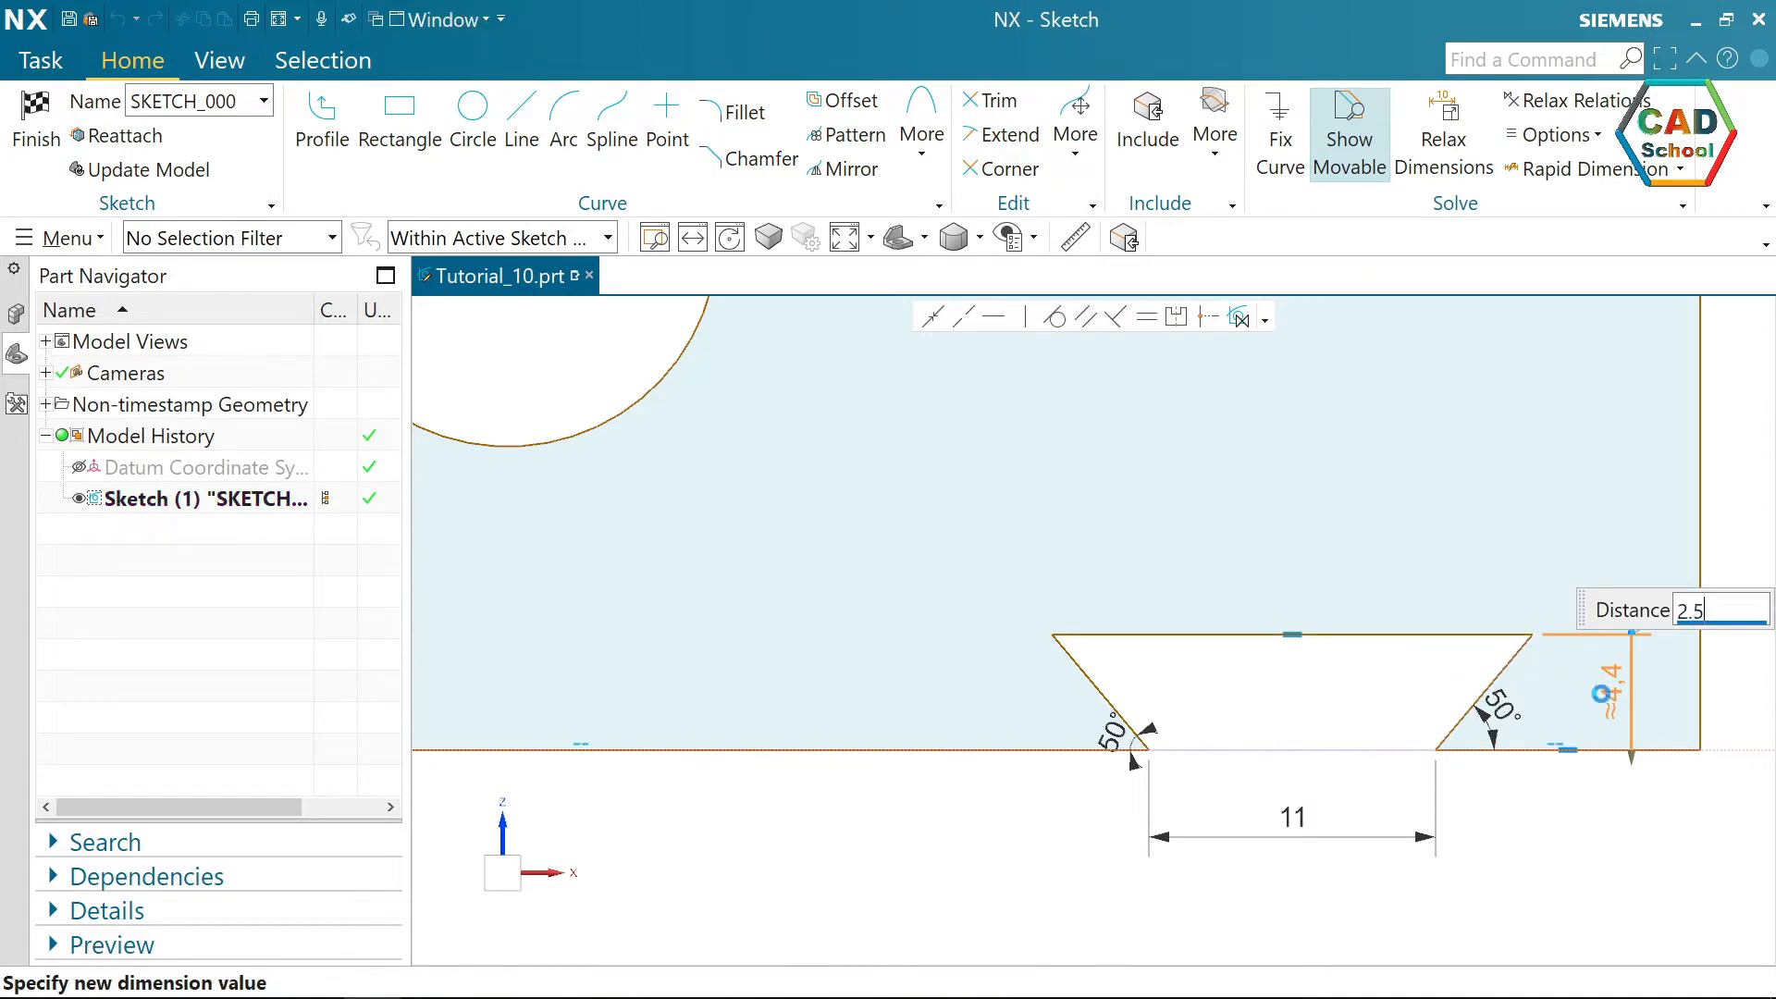
key(Return)
key(Escape)
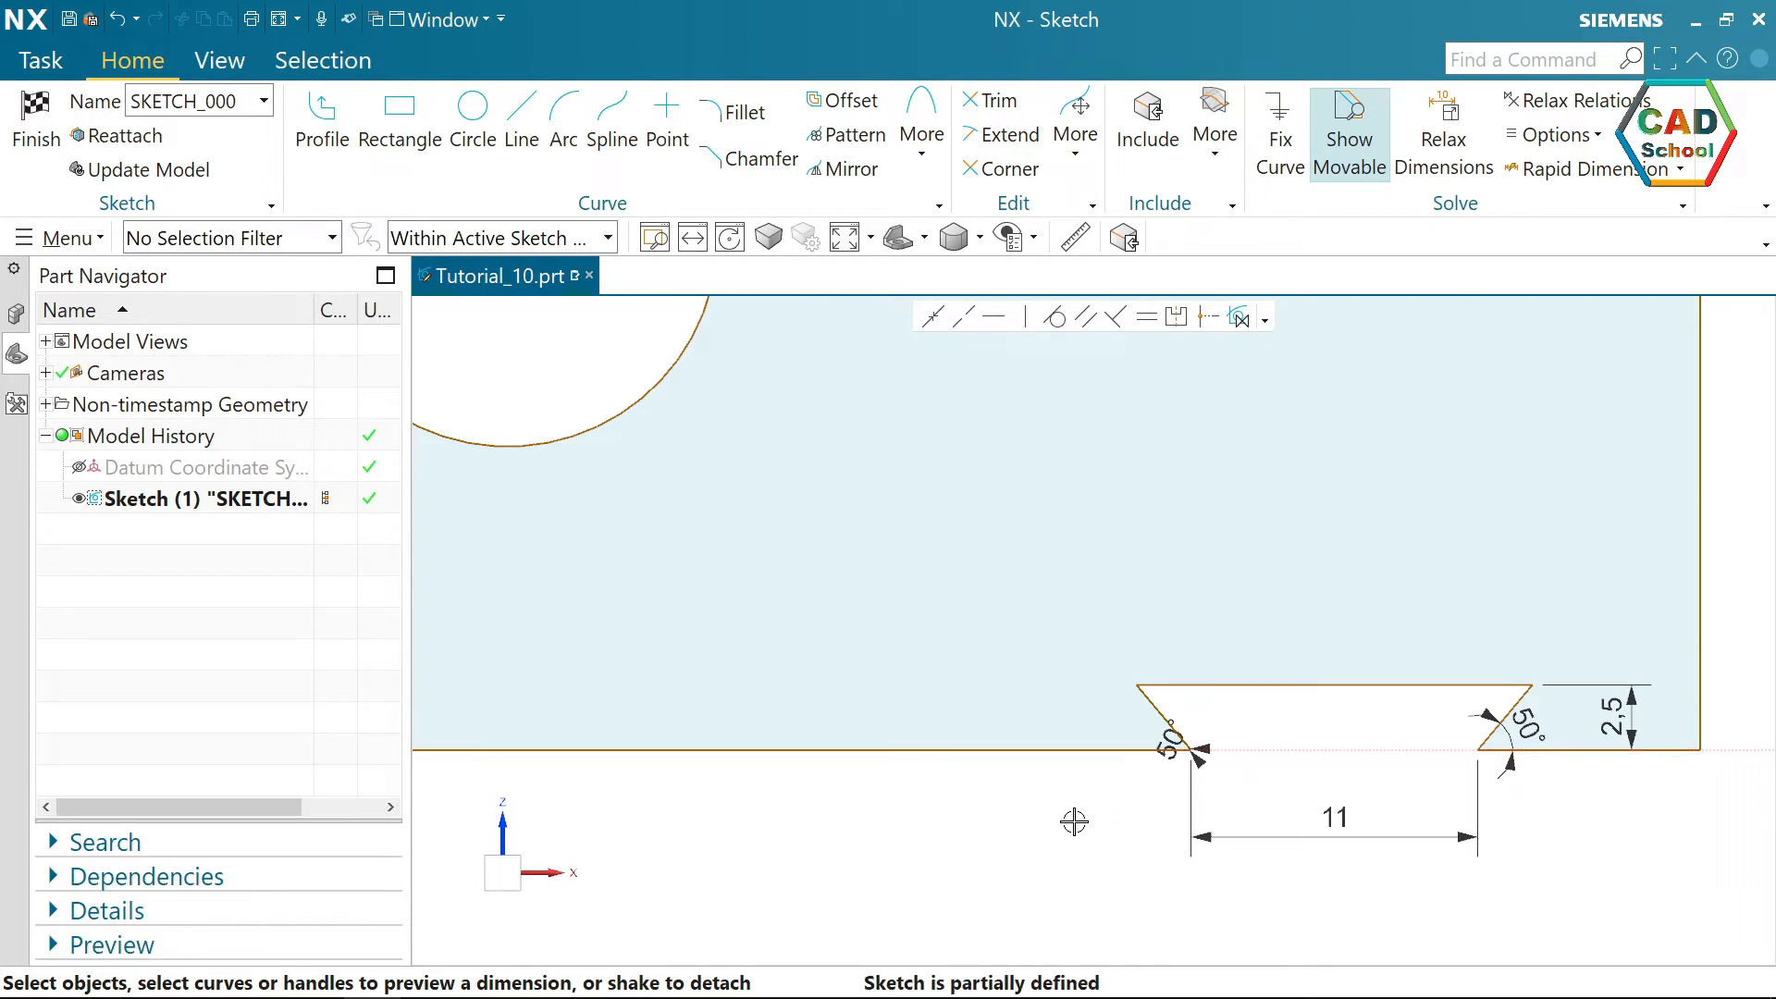
- Dimension the profile's overall width from the vertical sketch axis to its right side as 60 mm
key(ctrl+f)
click(582, 821)
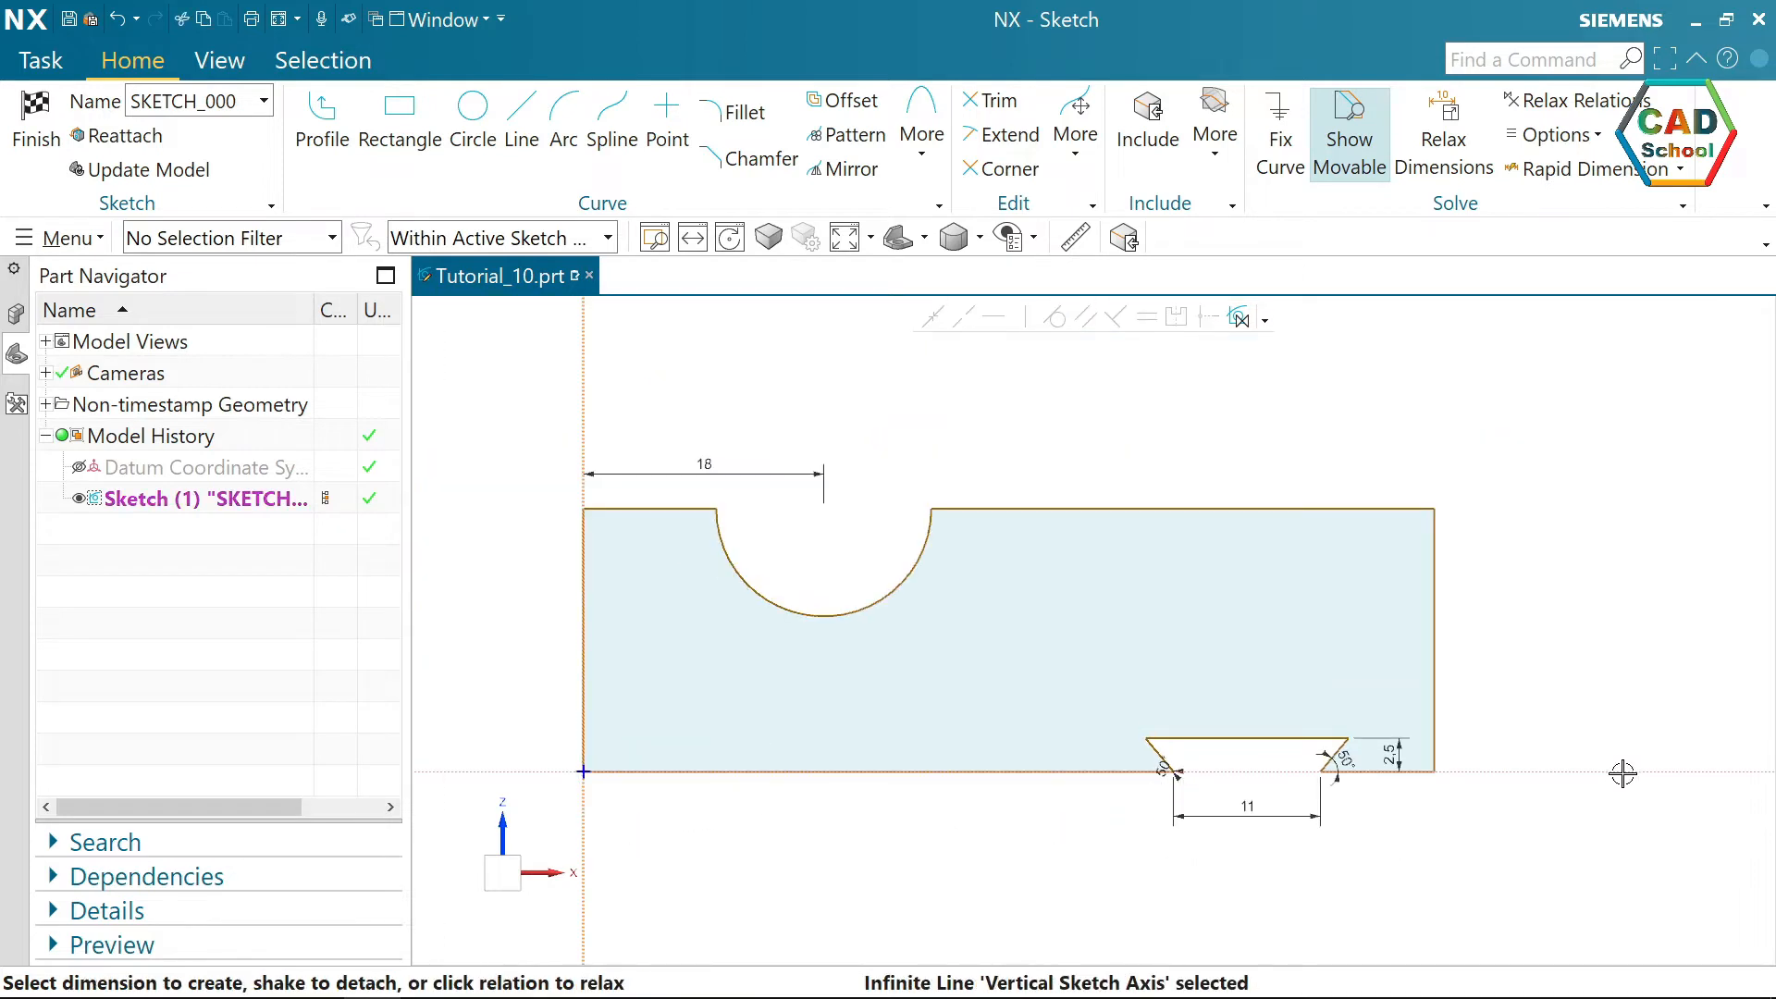
click(1434, 731)
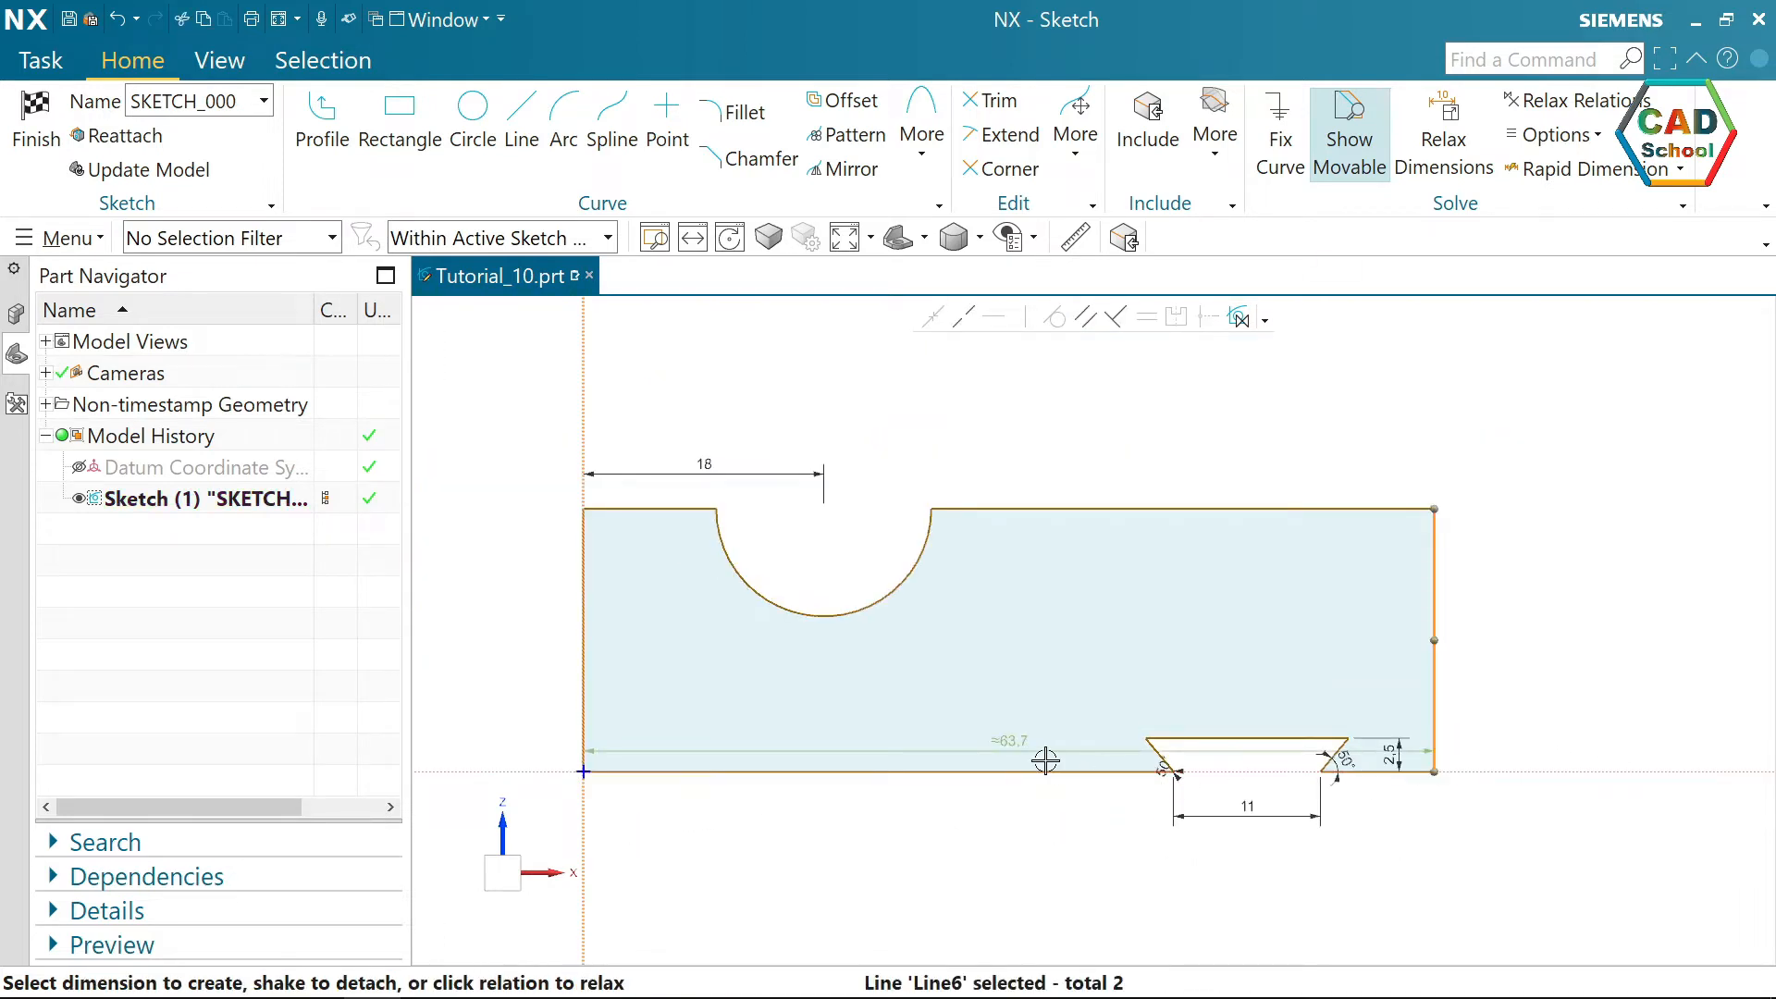
click(1015, 837)
text(60)
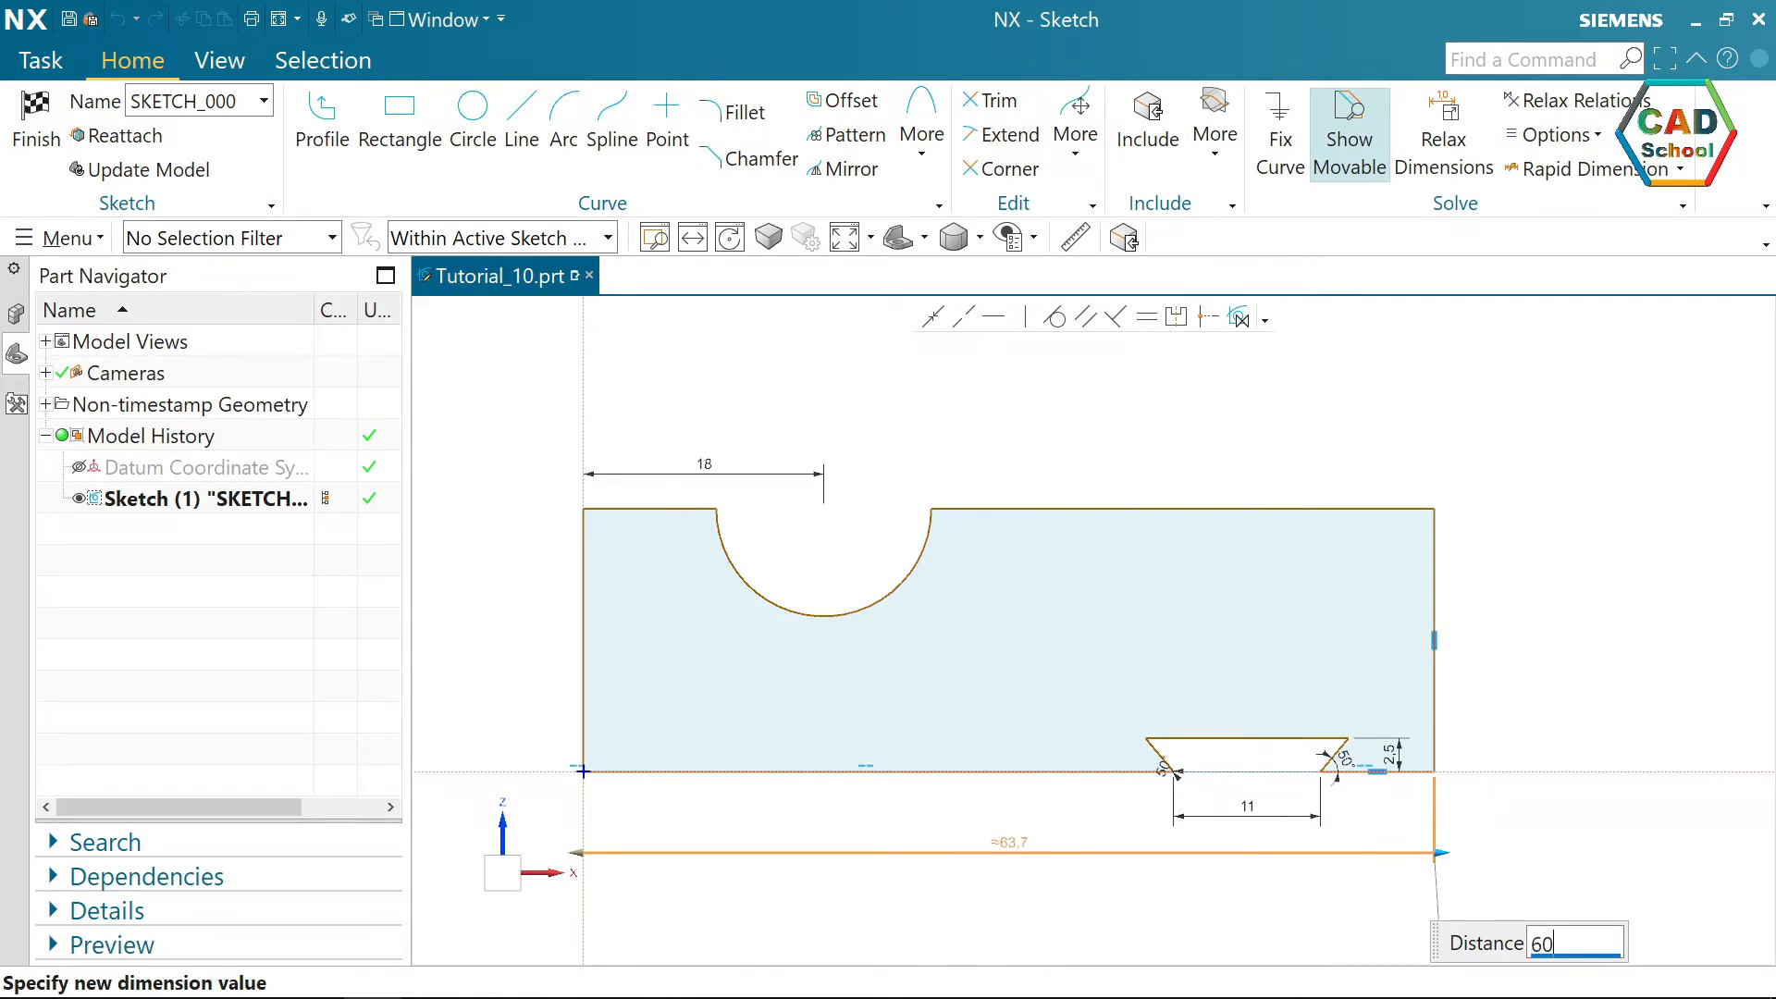
key(Return)
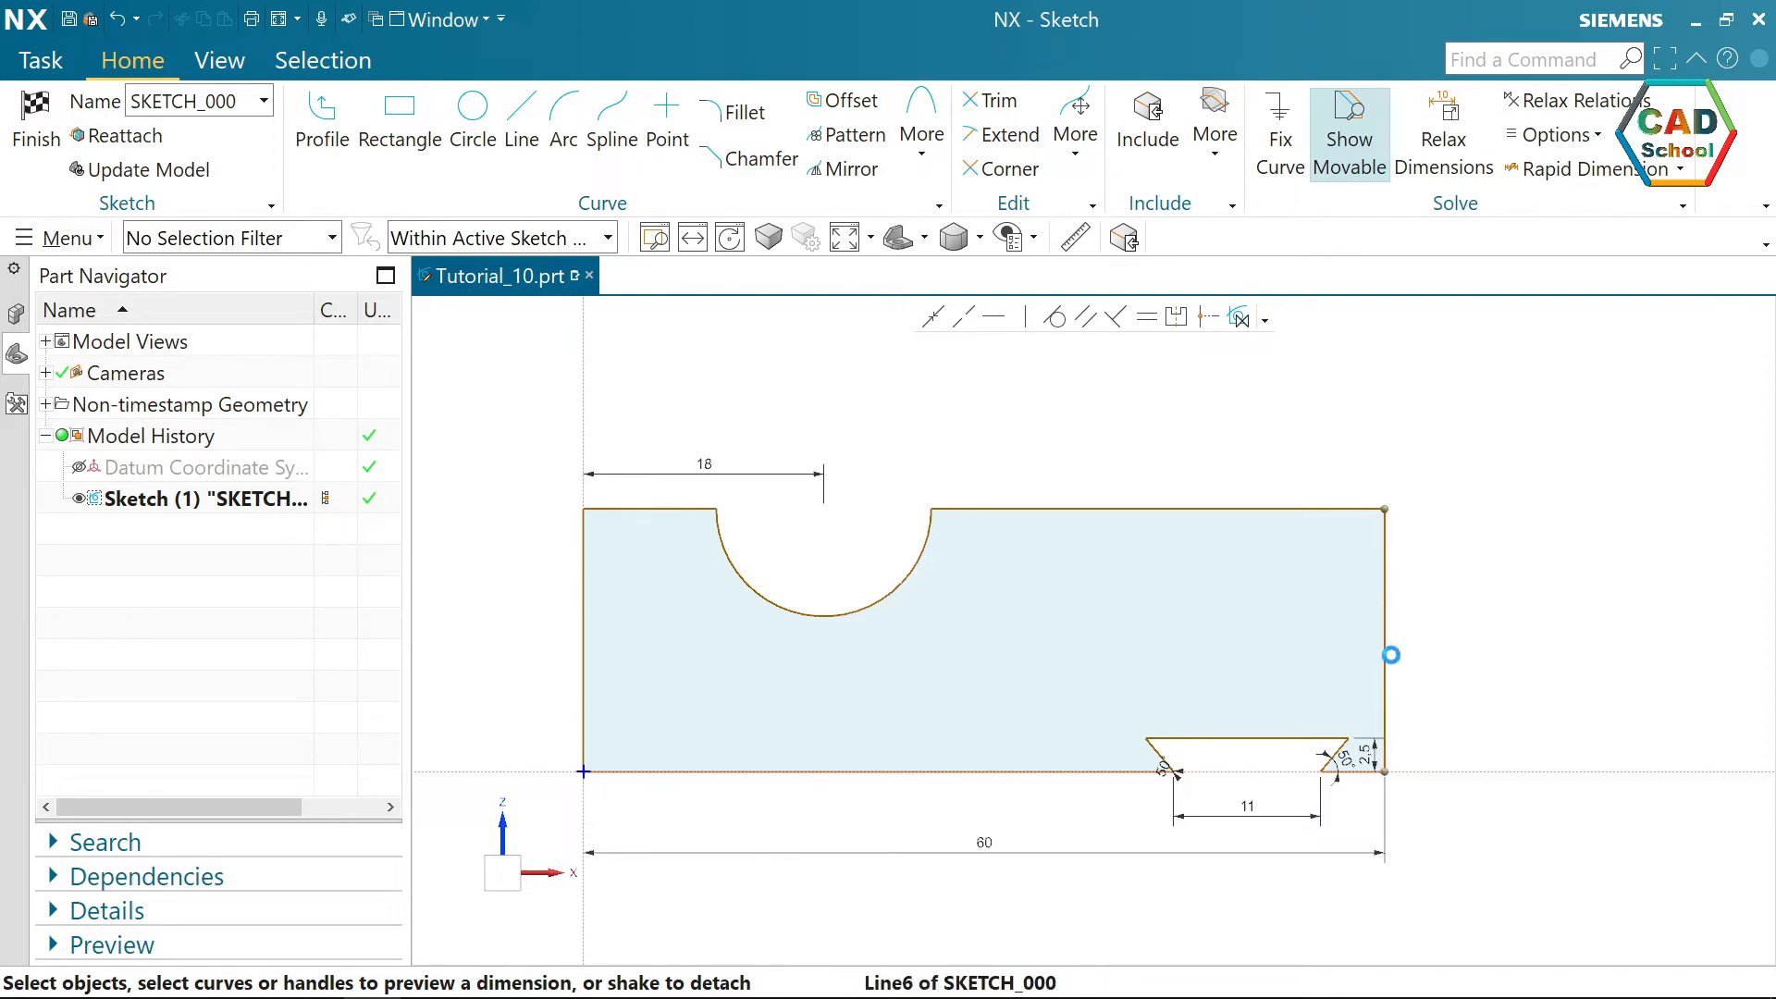
- Set the profile's overall height to 18 mm with a dimension on its right vertical side
click(1386, 654)
click(1427, 647)
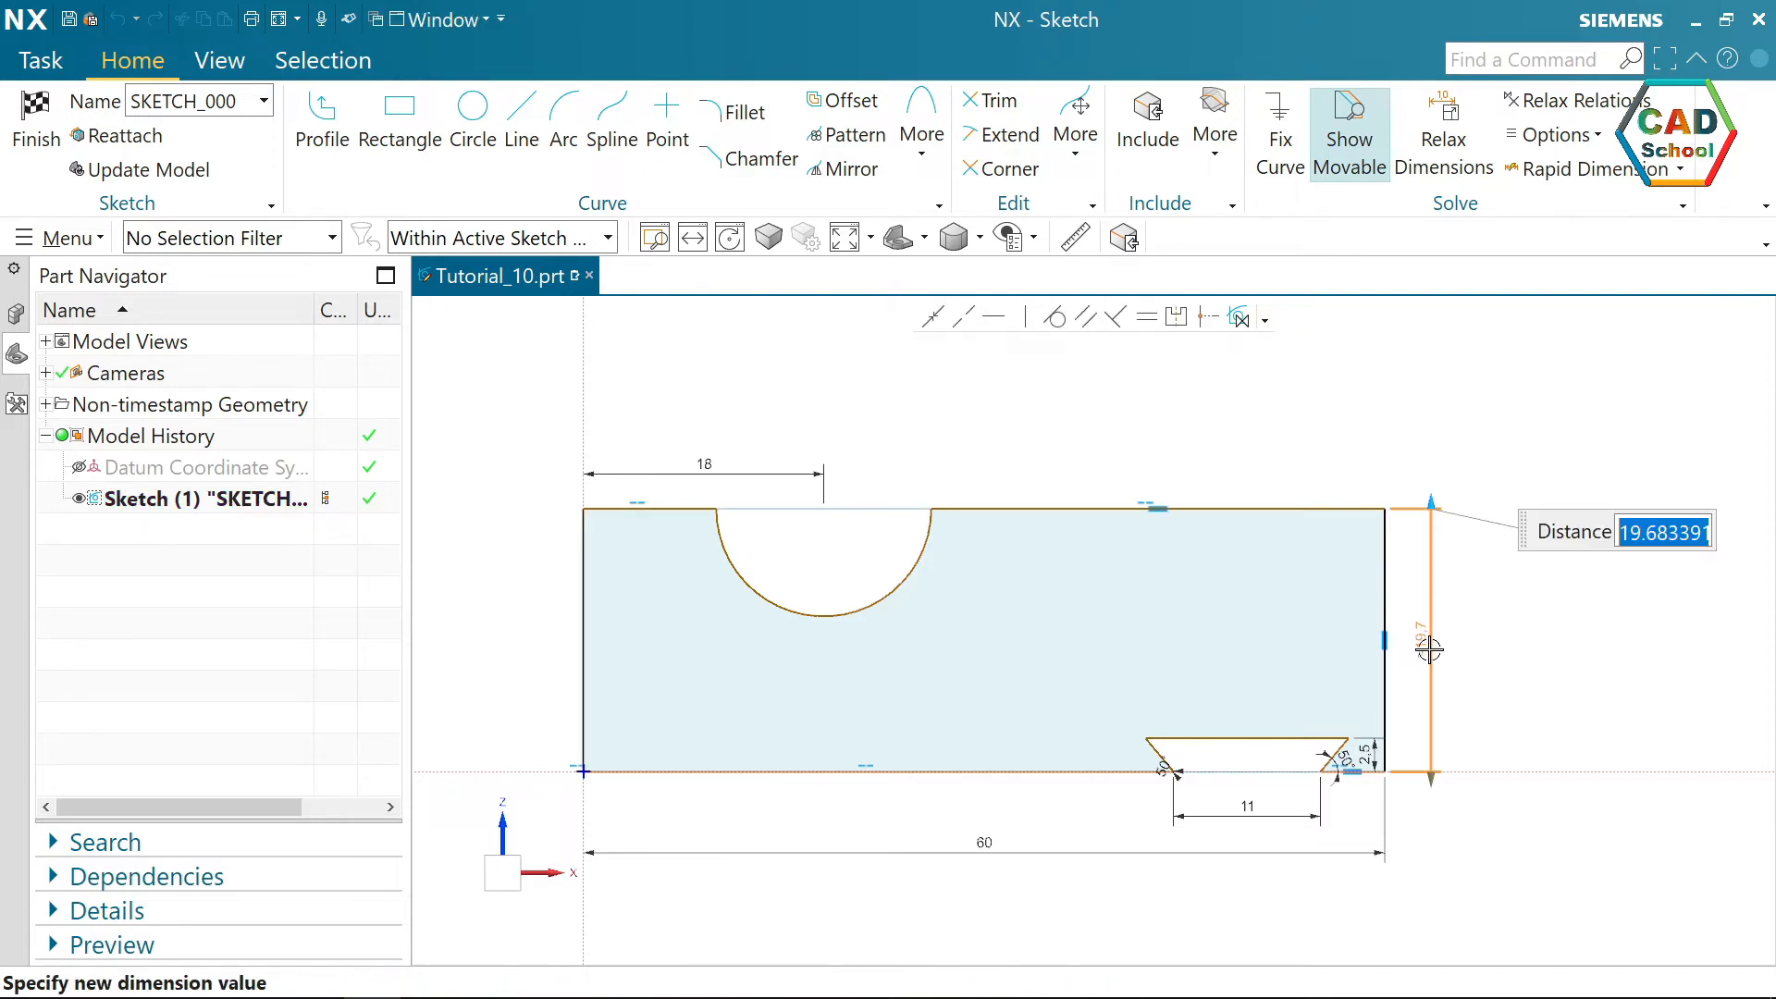
text(18)
key(Return)
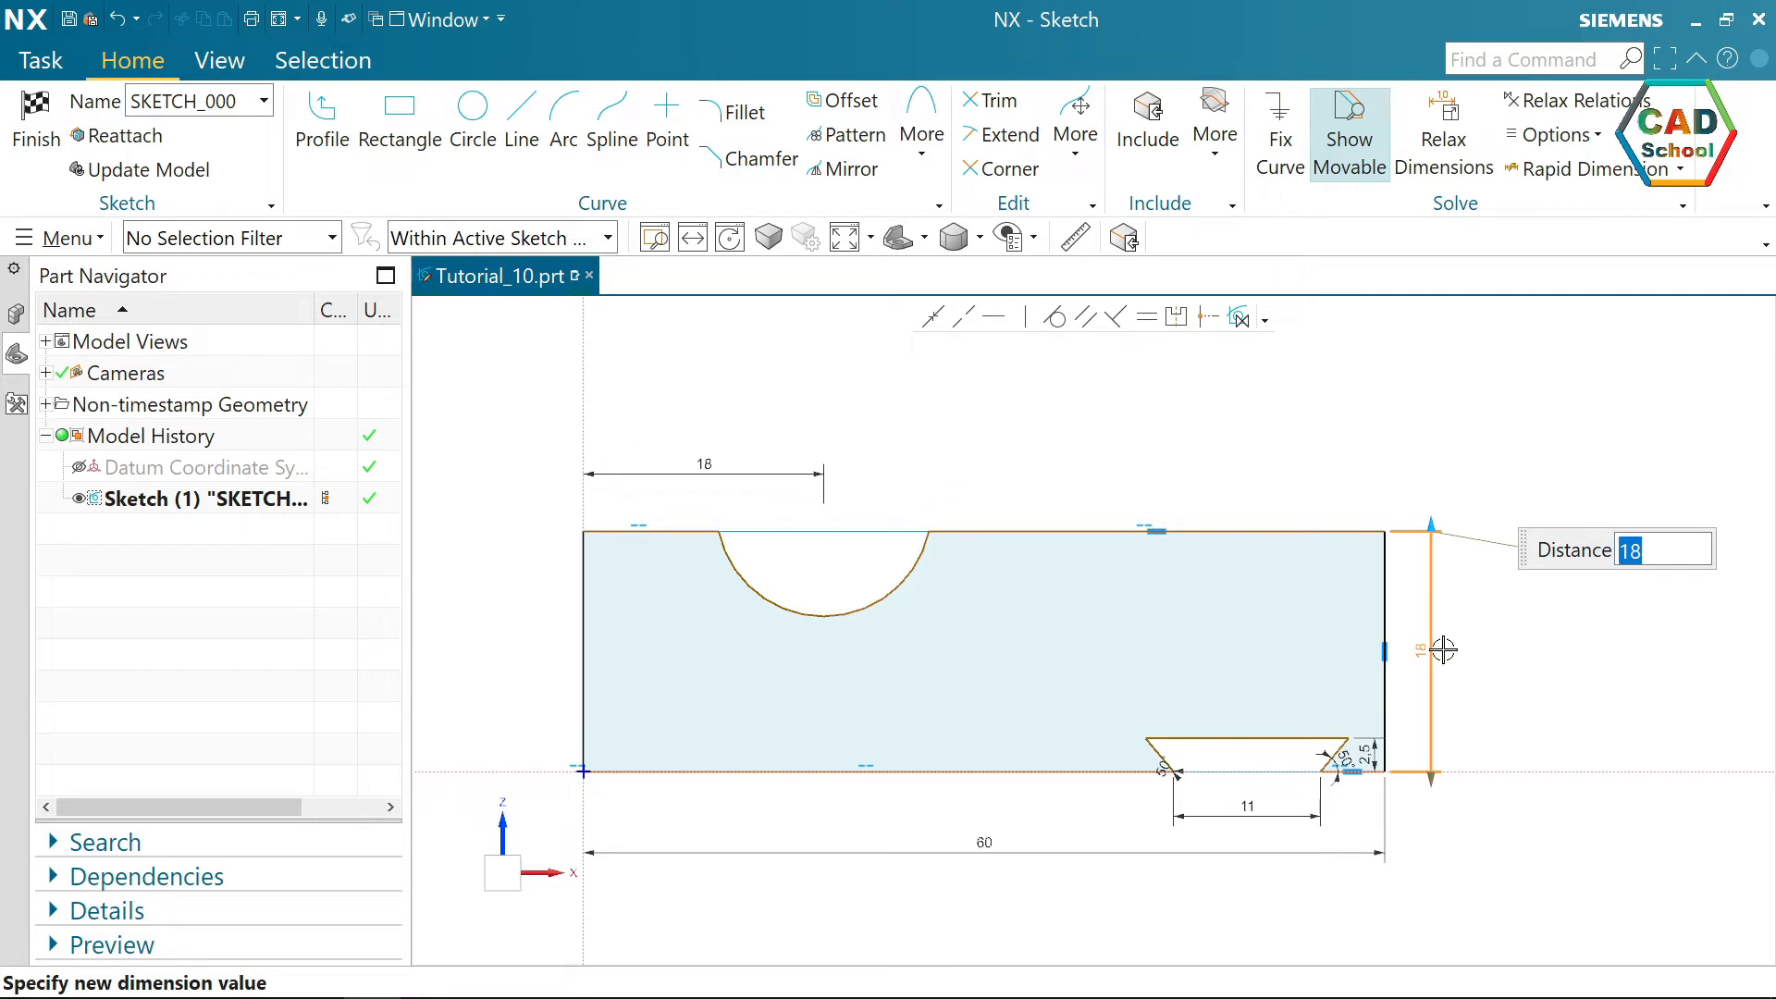
click(1501, 637)
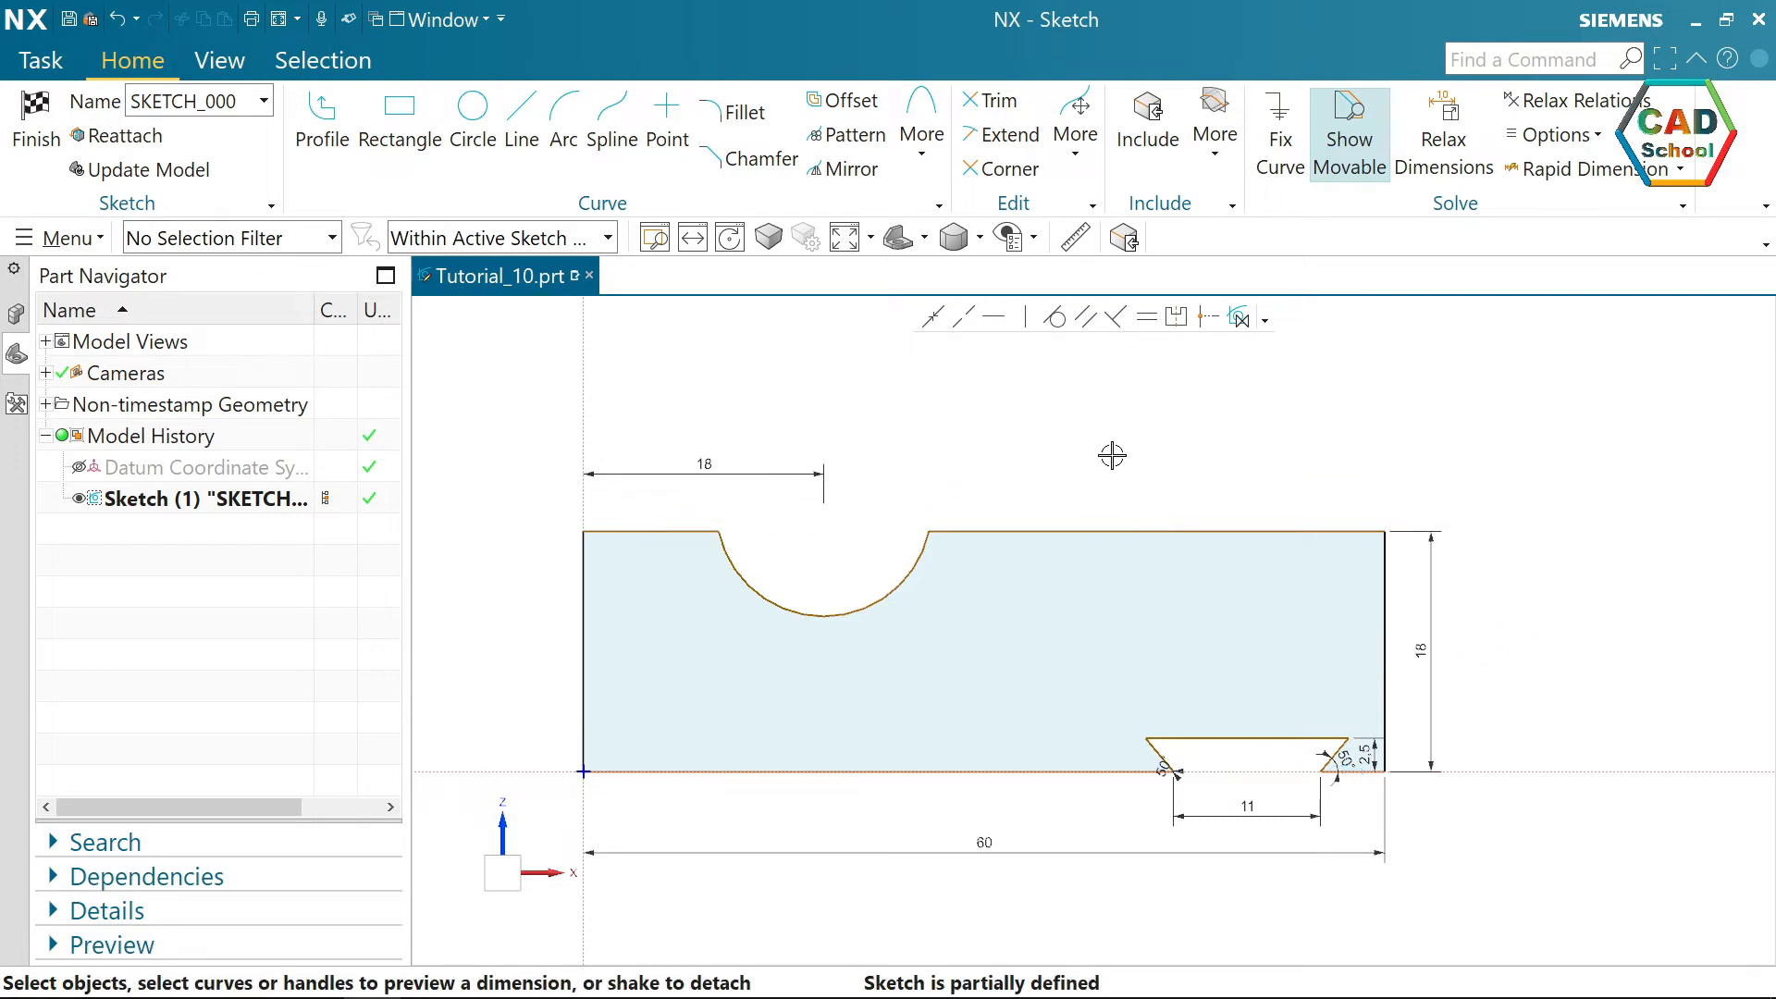
- Dimension the arc cutout in the top edge with a radius of 8 mm
click(759, 584)
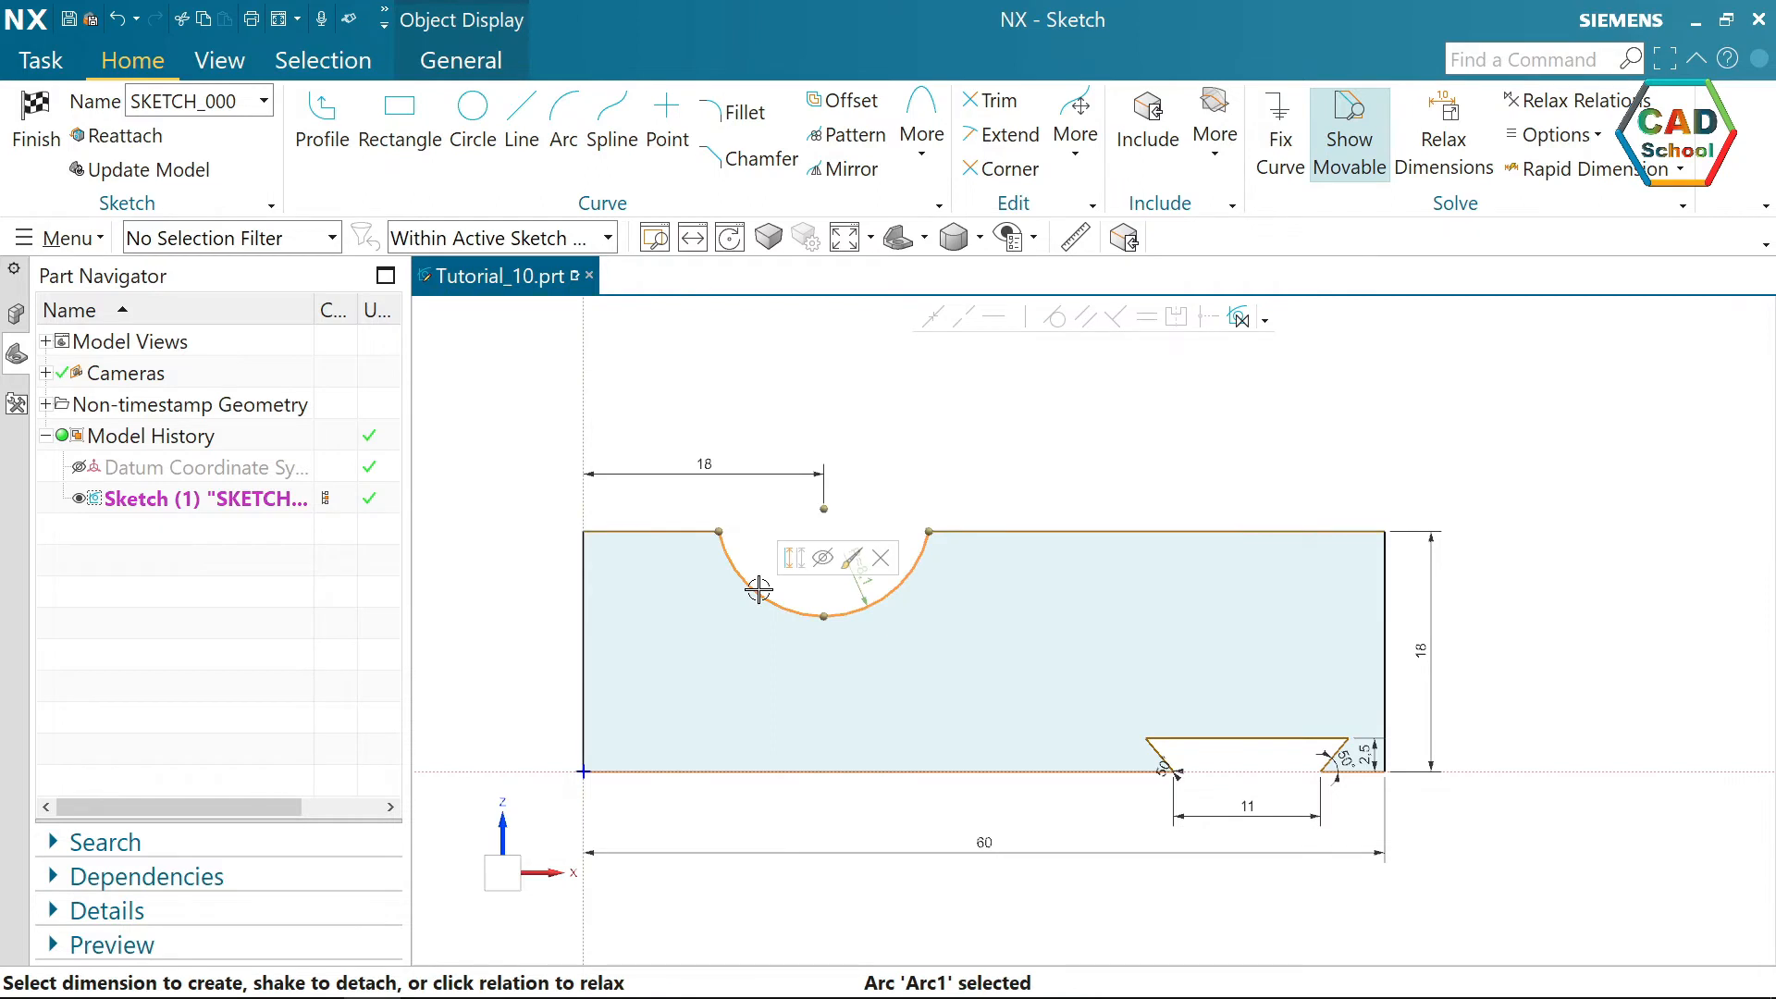
click(859, 581)
text(8)
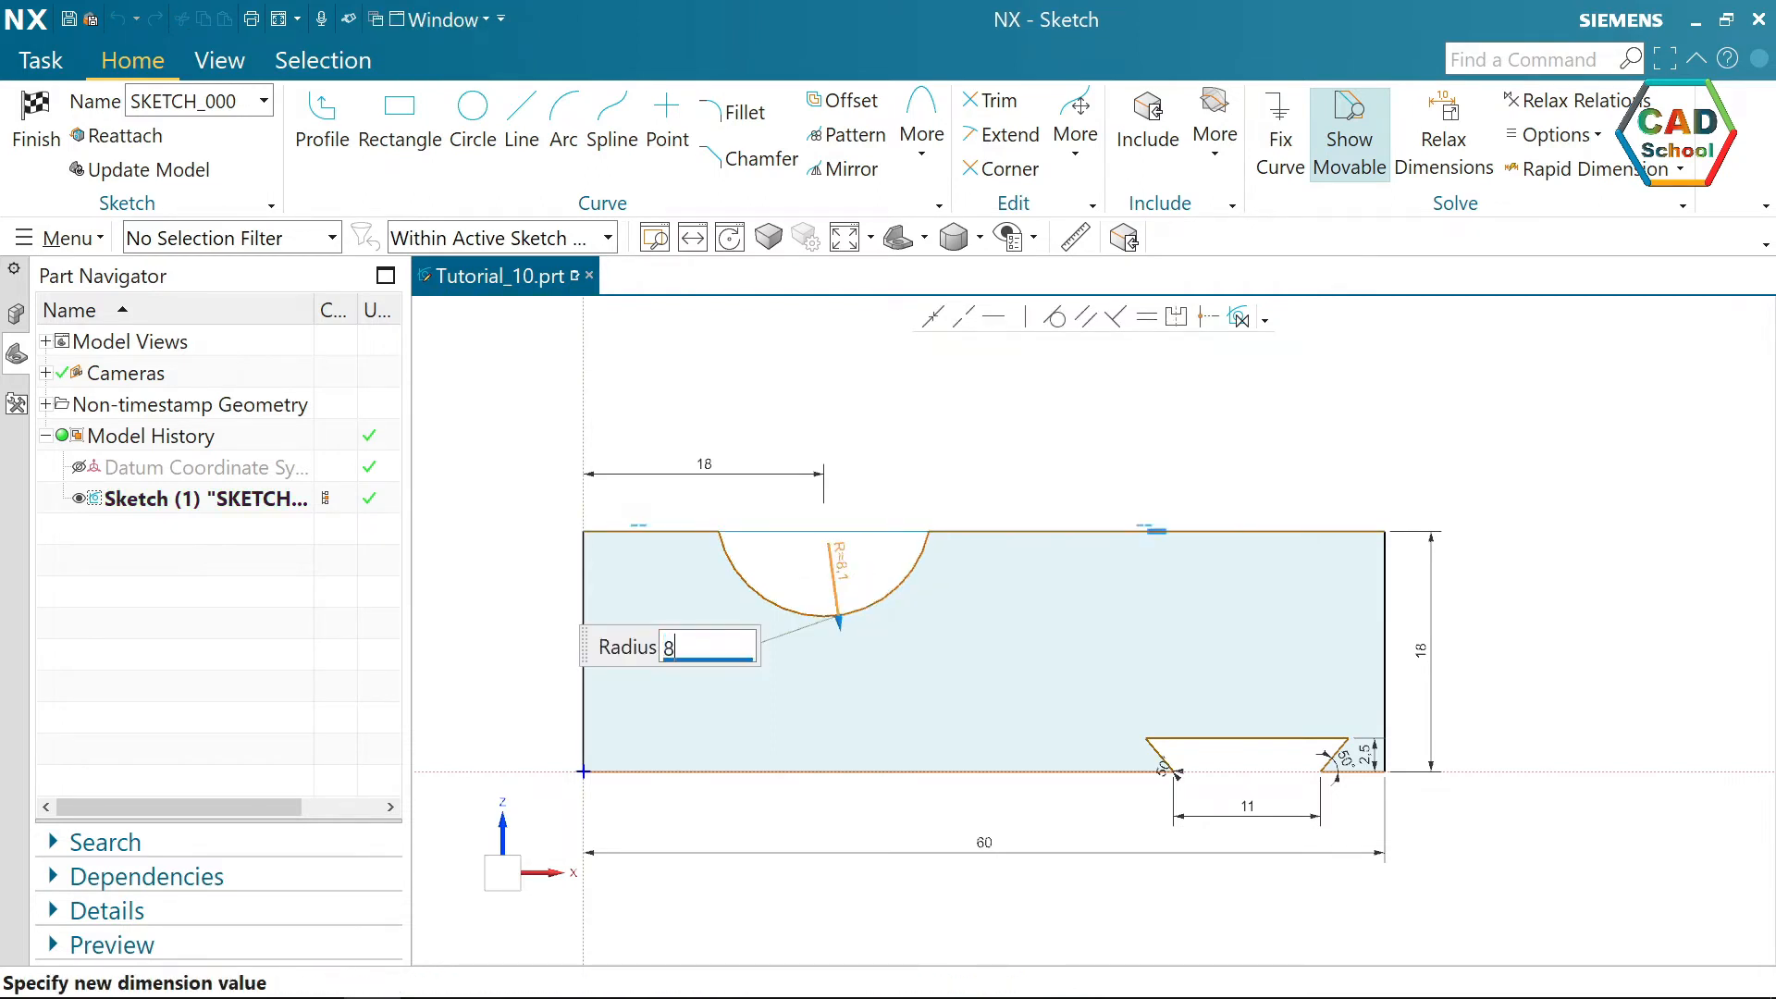
key(Return)
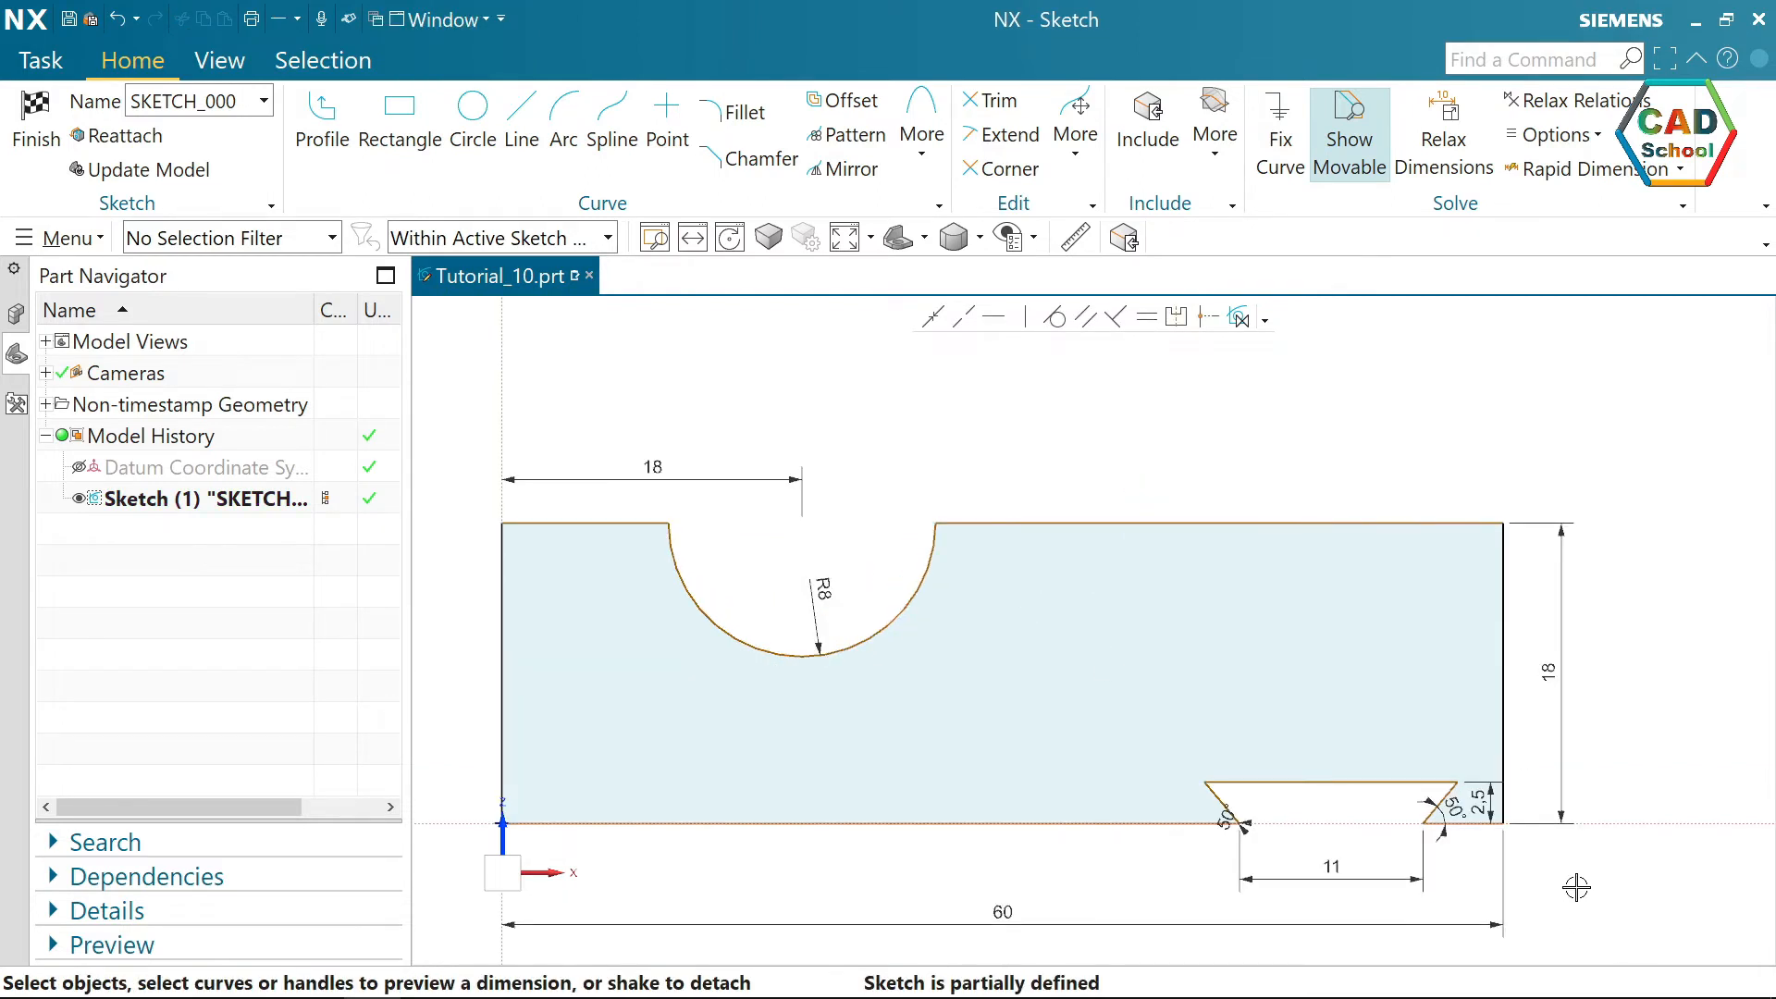
- Dimension the horizontal distance from the dovetail notch's right lower corner to the profile's right side as 10 mm
scroll(1577, 886, up, 2)
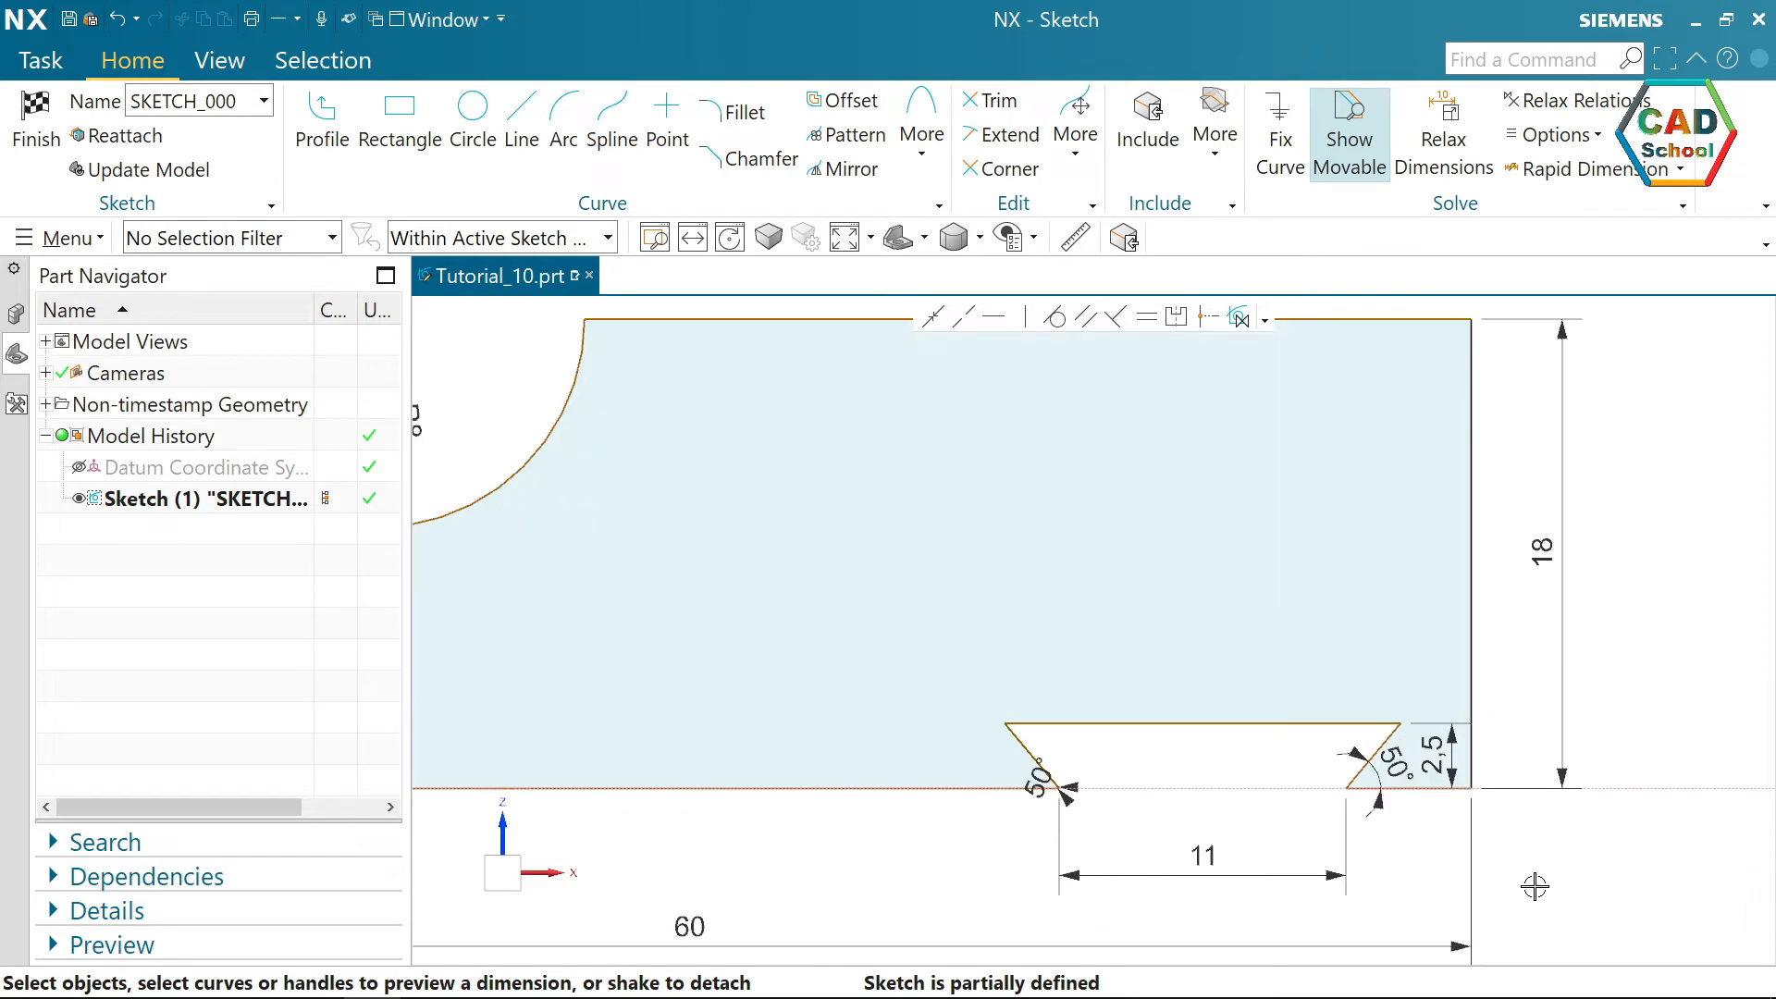
click(1431, 790)
click(1421, 853)
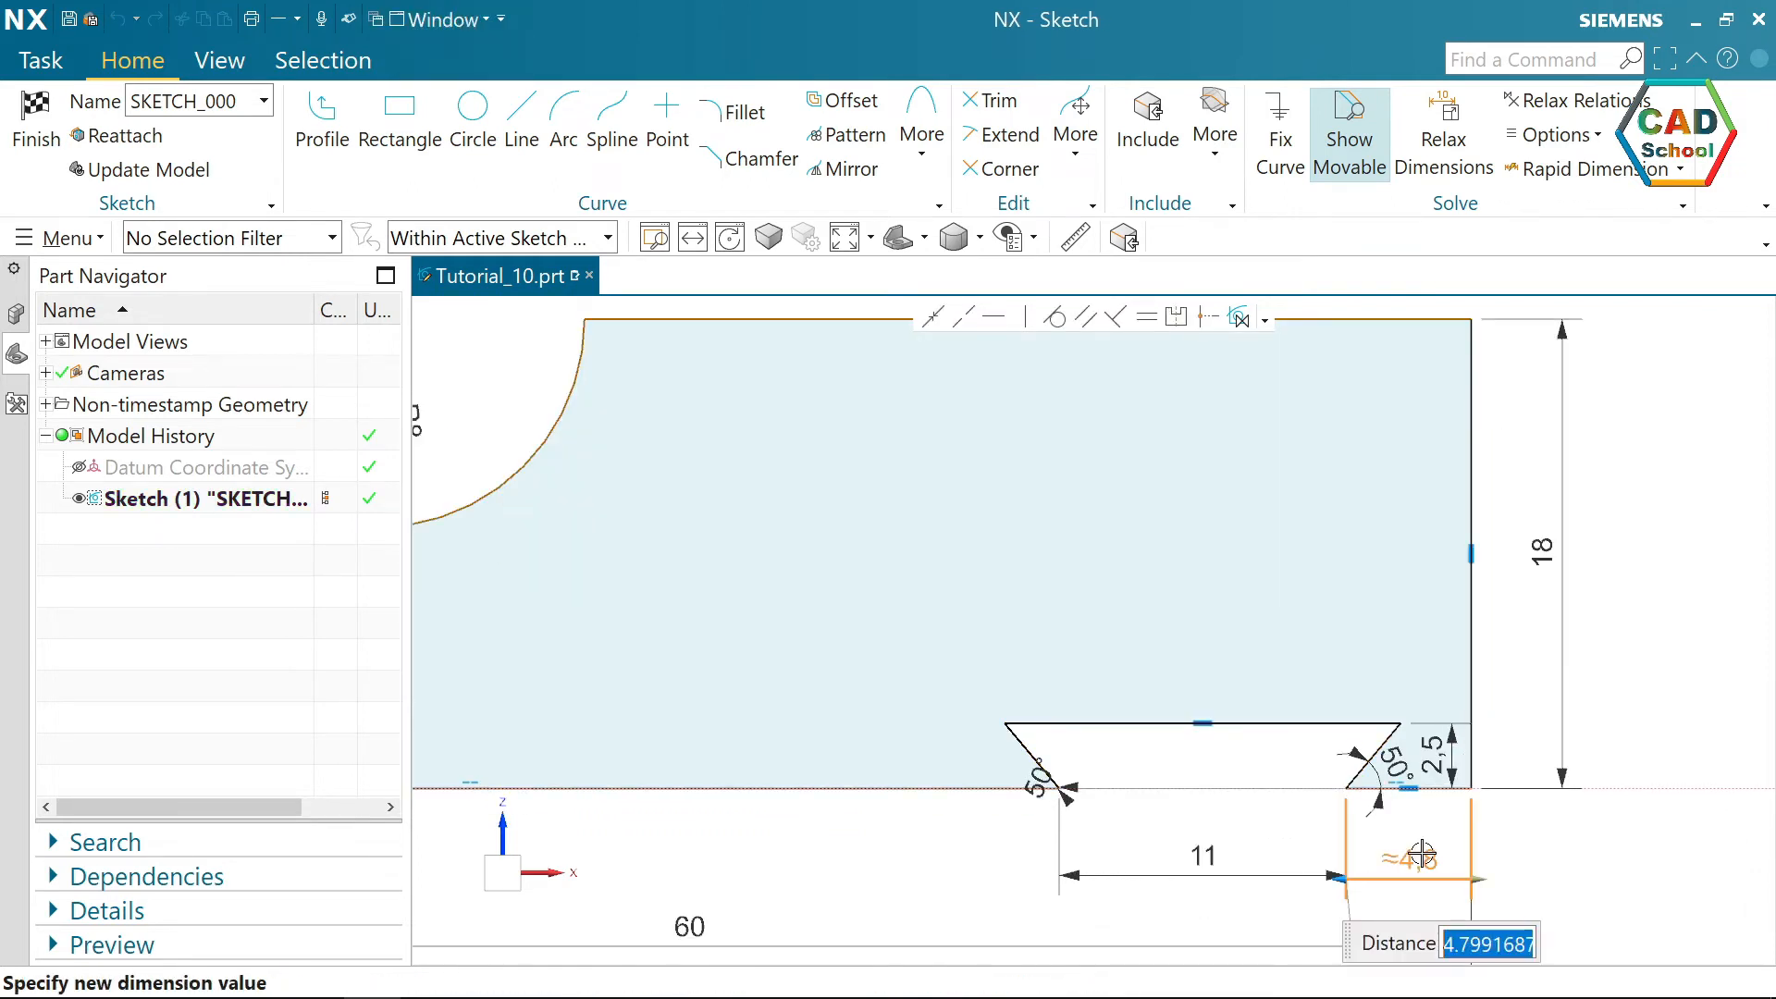
key(Return)
double_click(1421, 858)
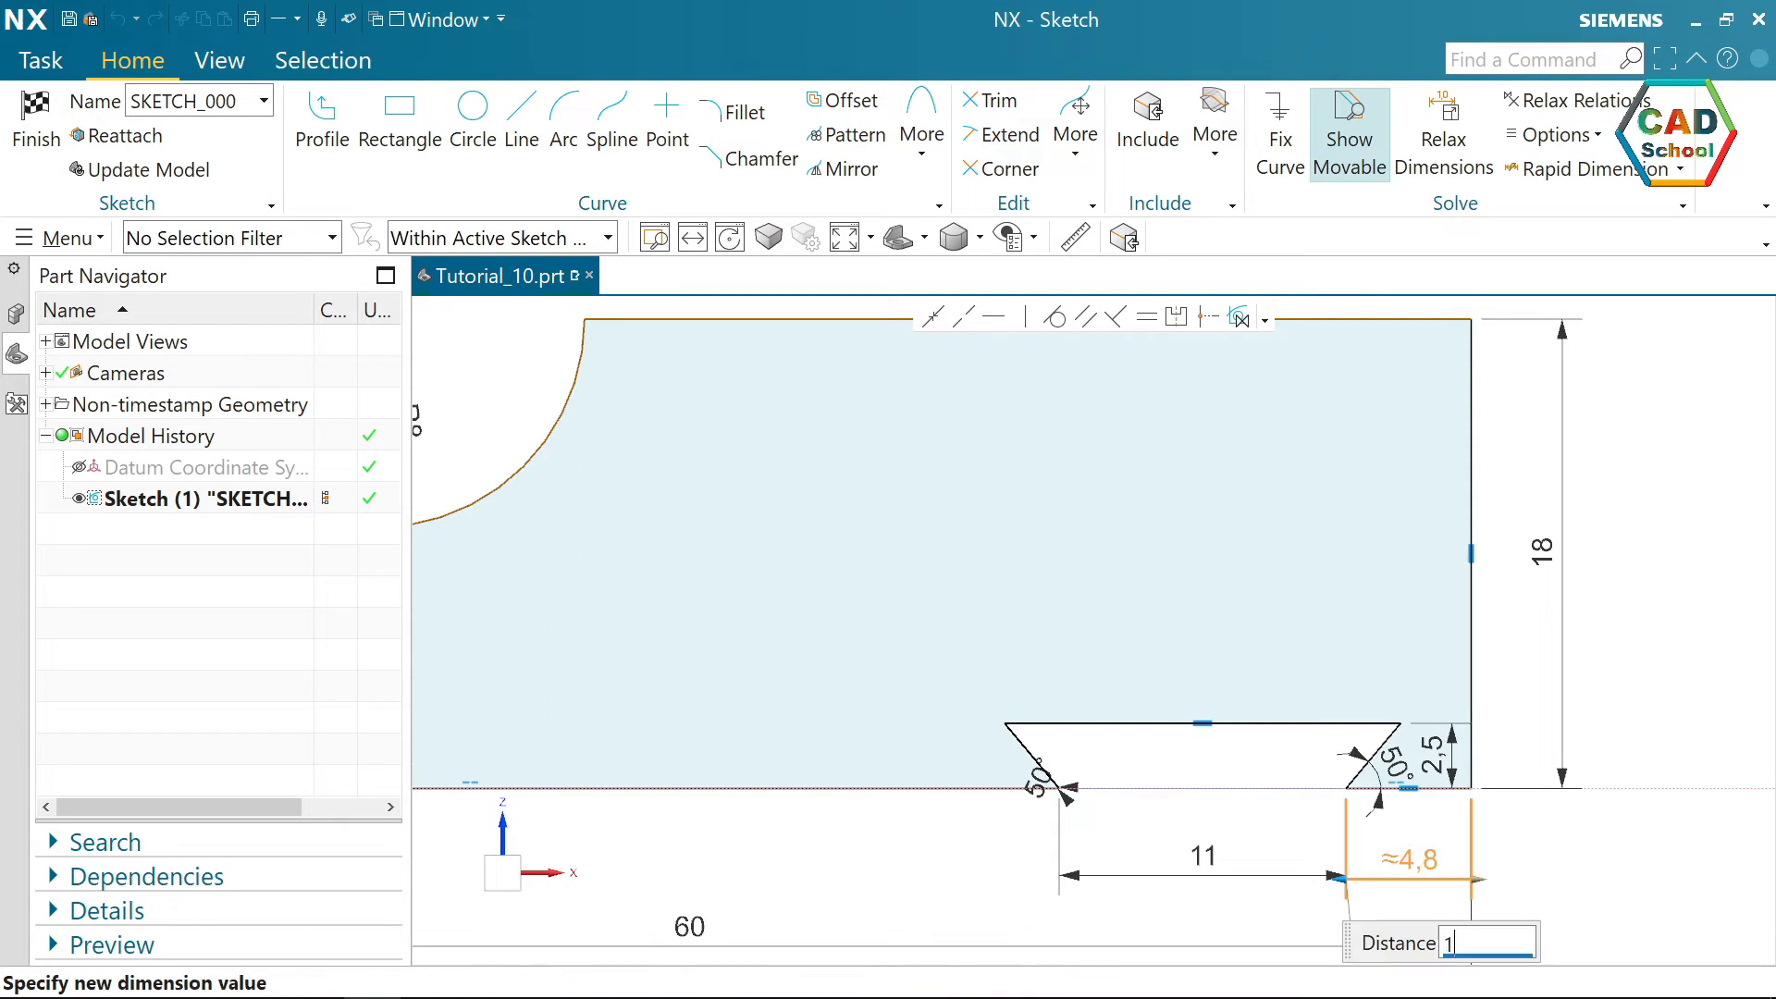
text(10)
key(Return)
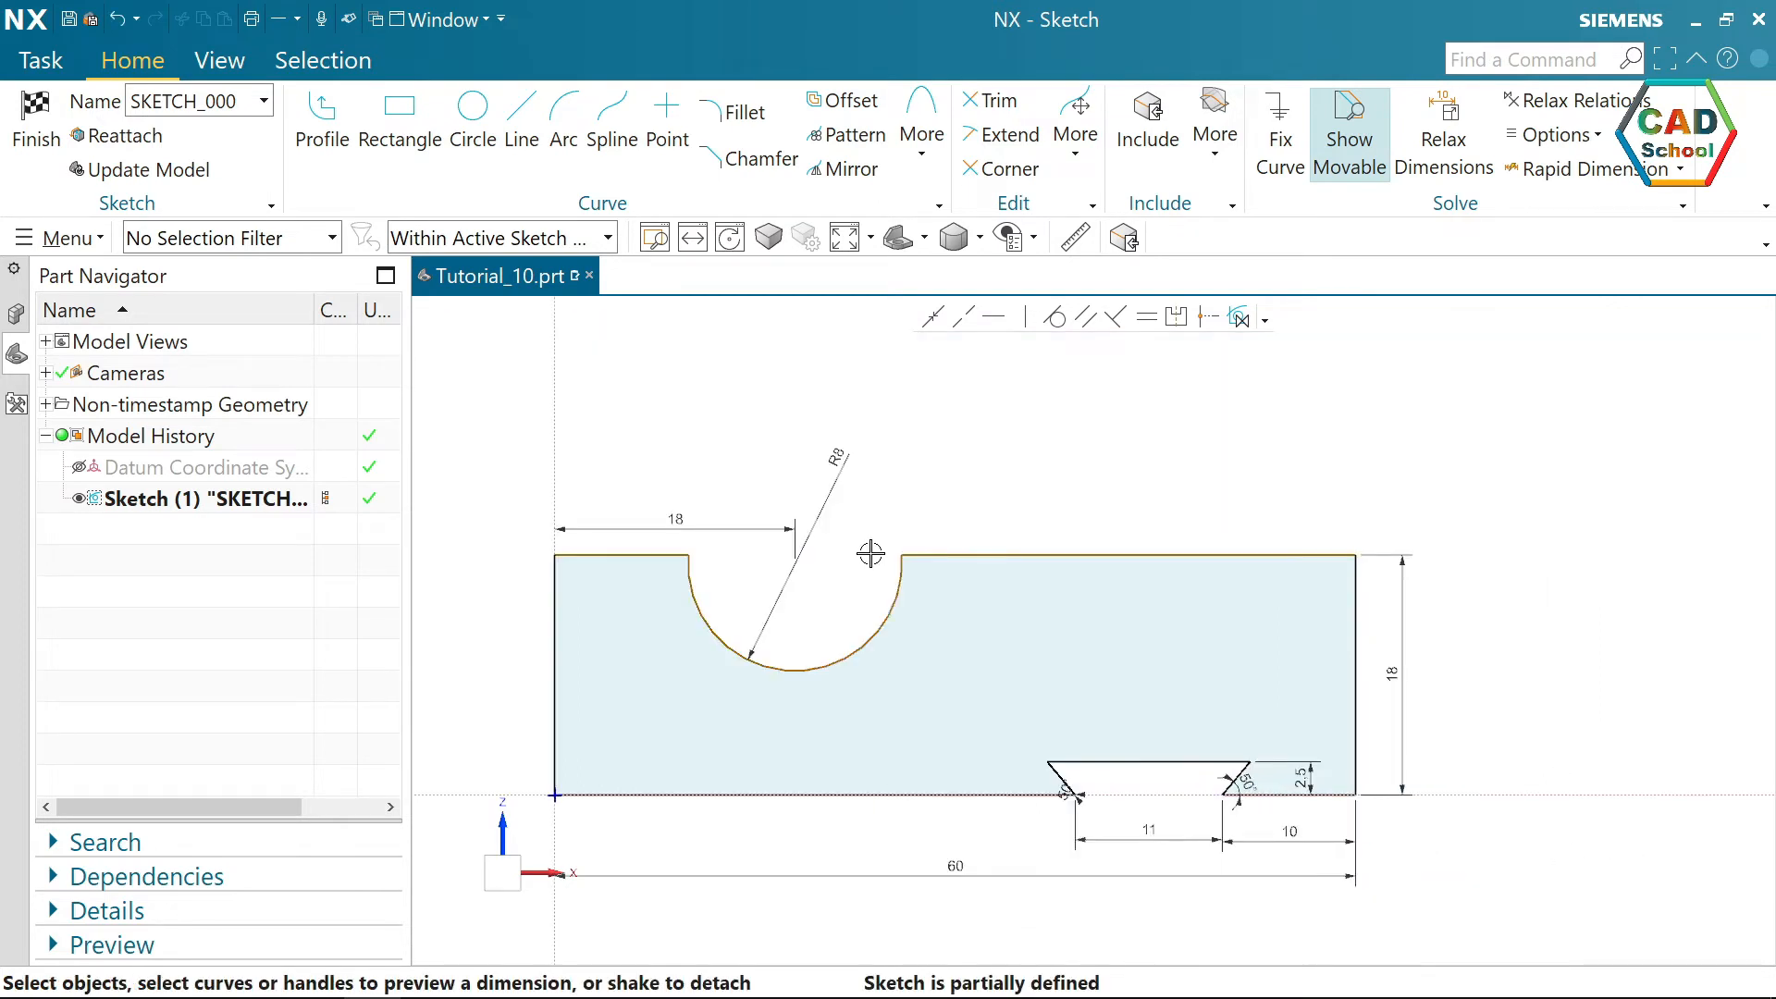
- Try to fix the arc cutout's centre level with the profile's upper-left corner using Make Horizontal, checking by moving the arc
drag(884, 618, 861, 490)
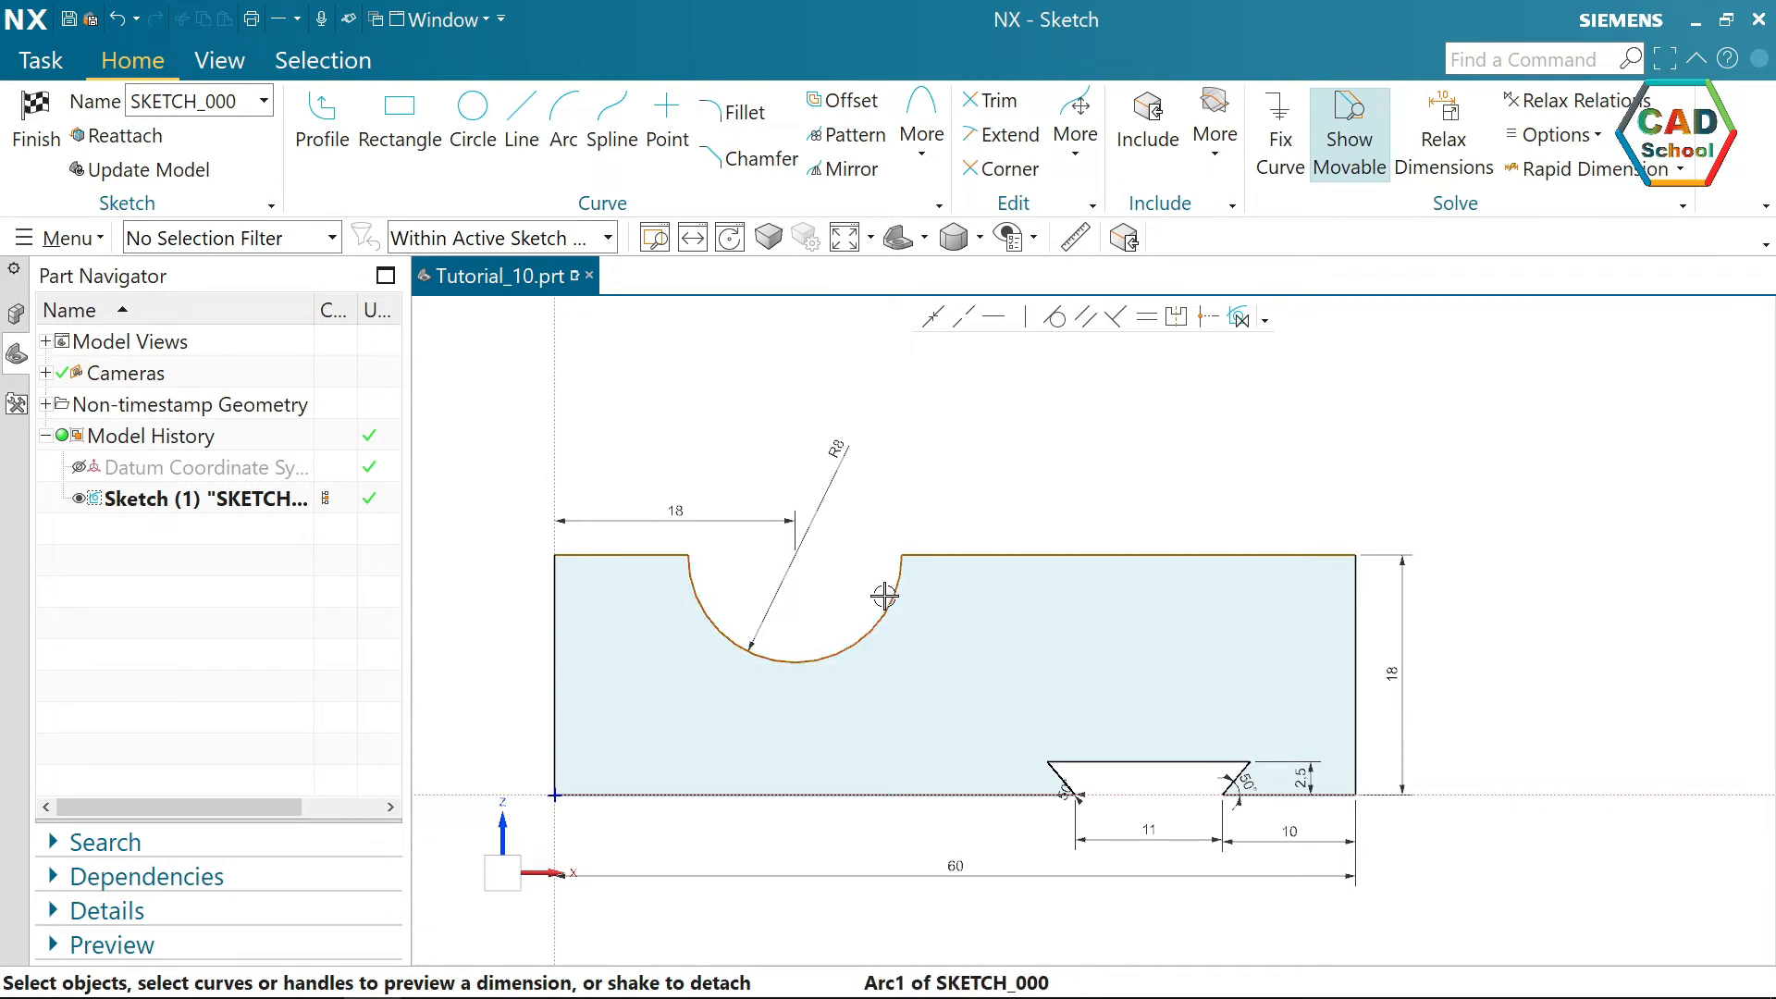
click(881, 590)
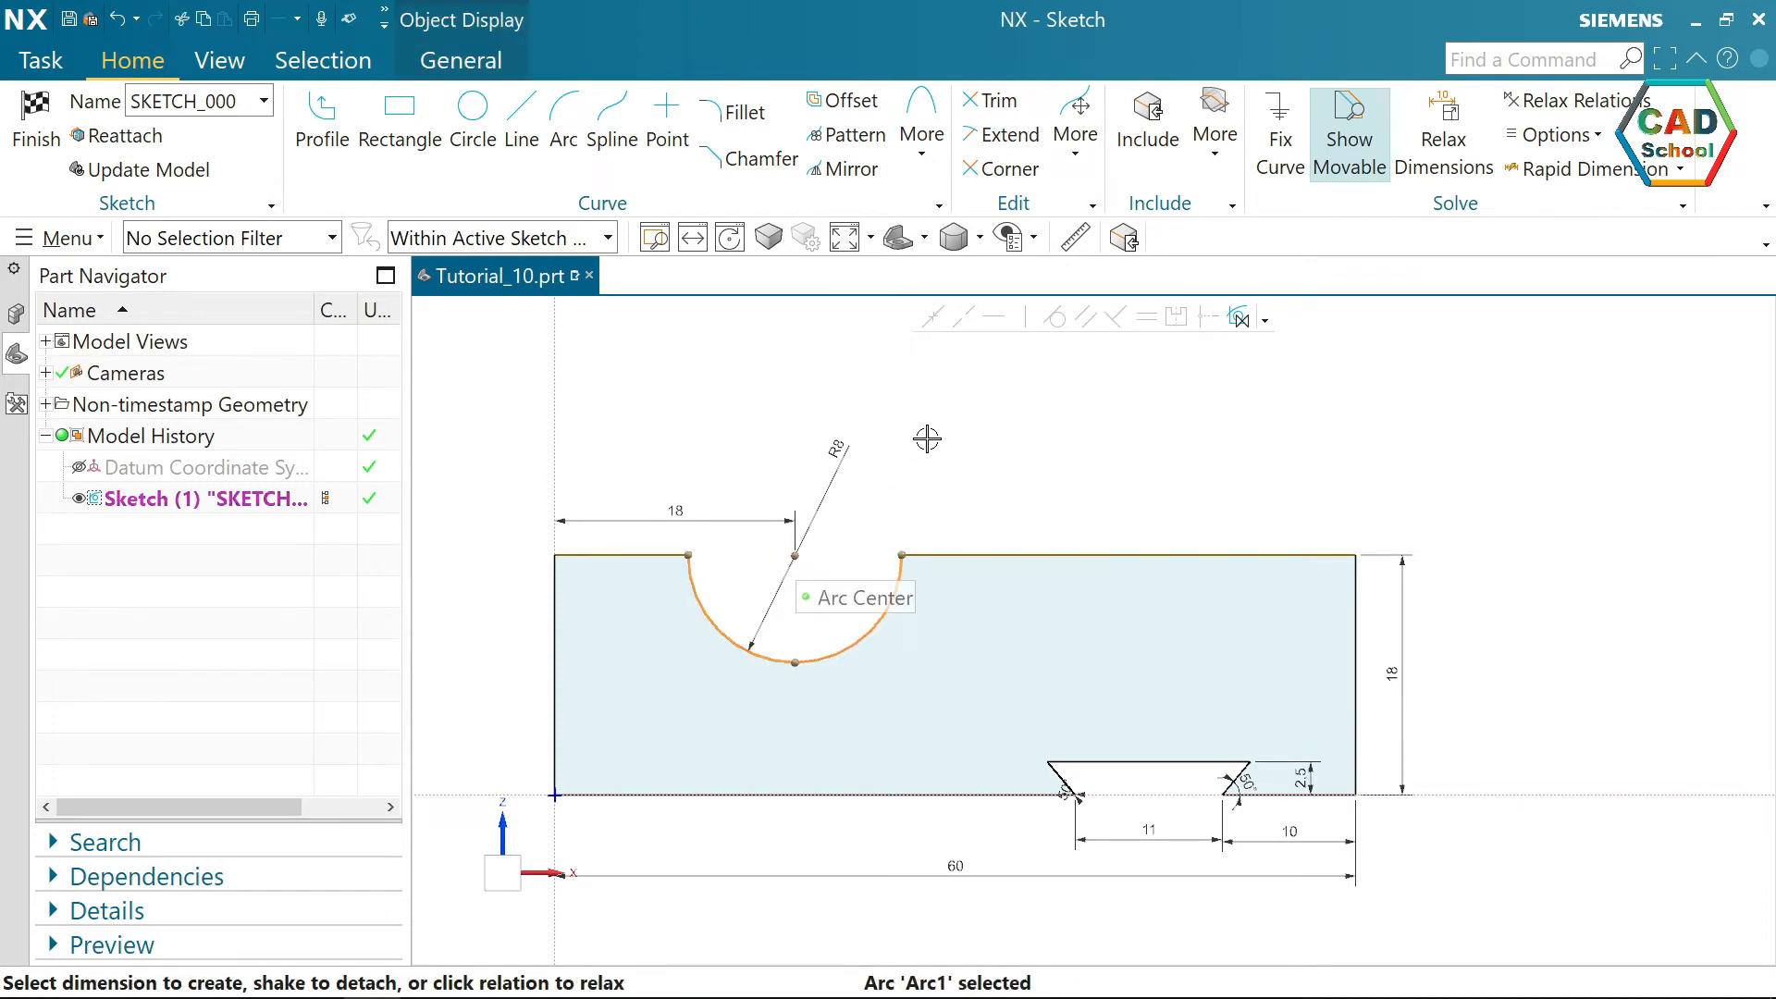
key(Escape)
click(933, 319)
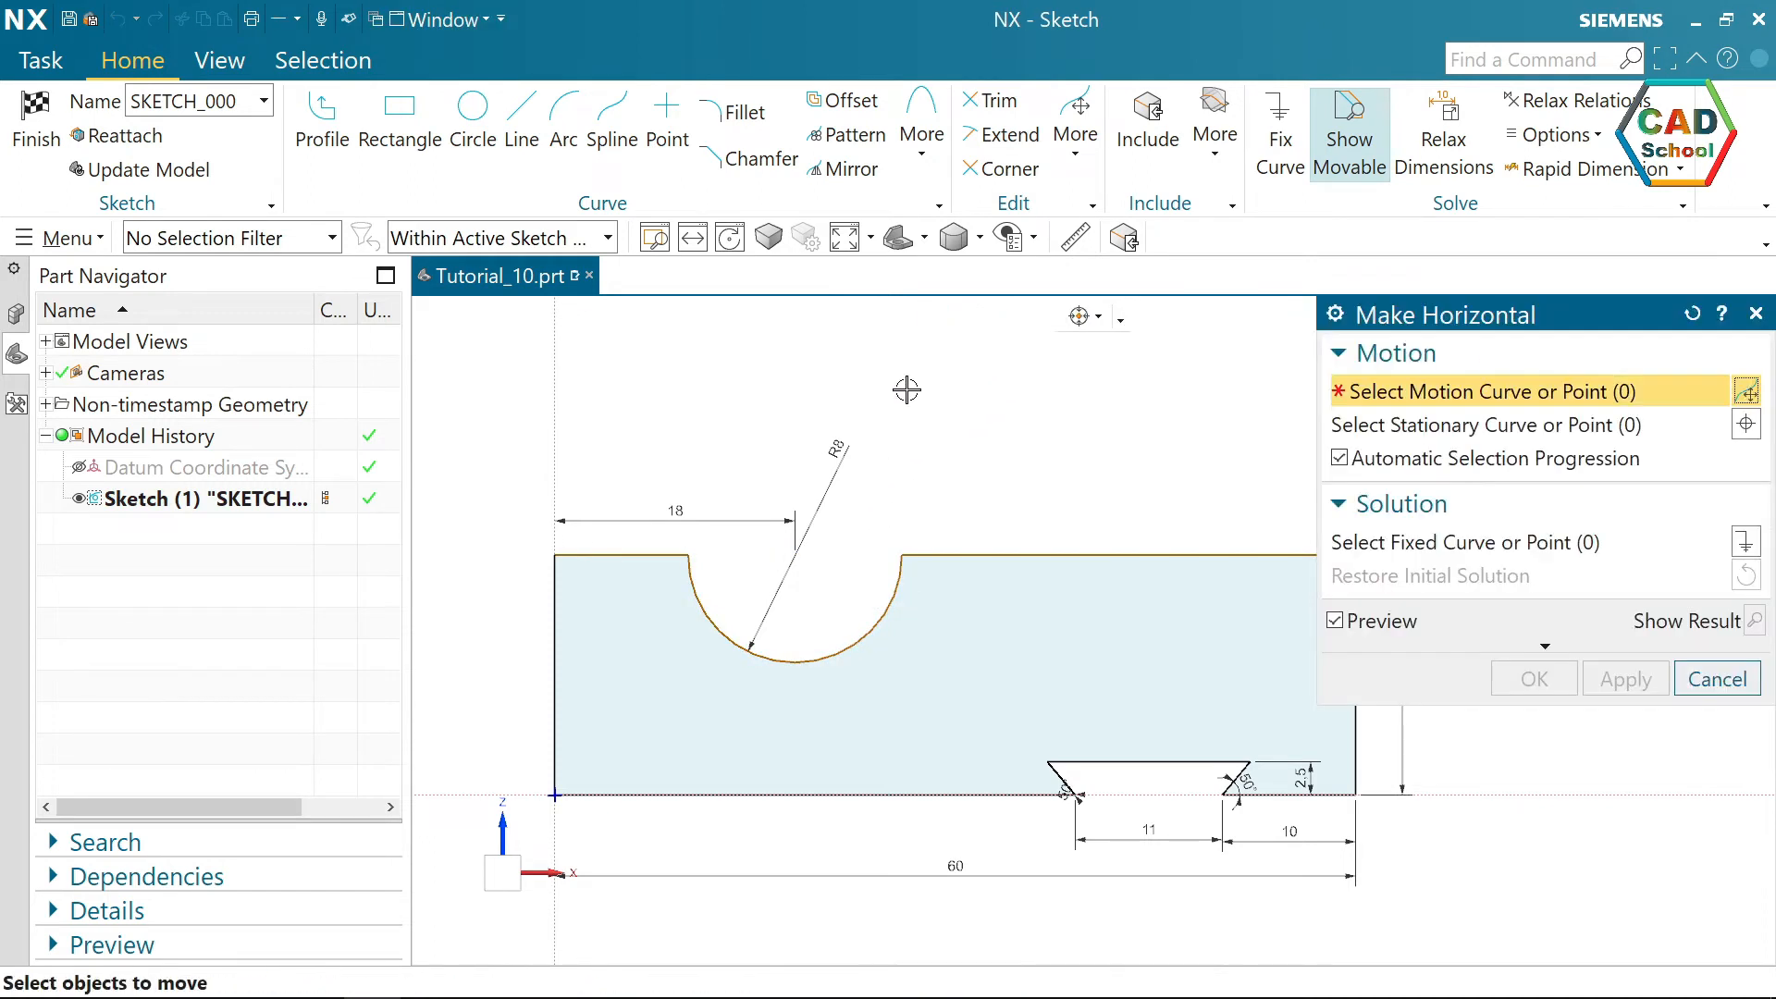
click(795, 557)
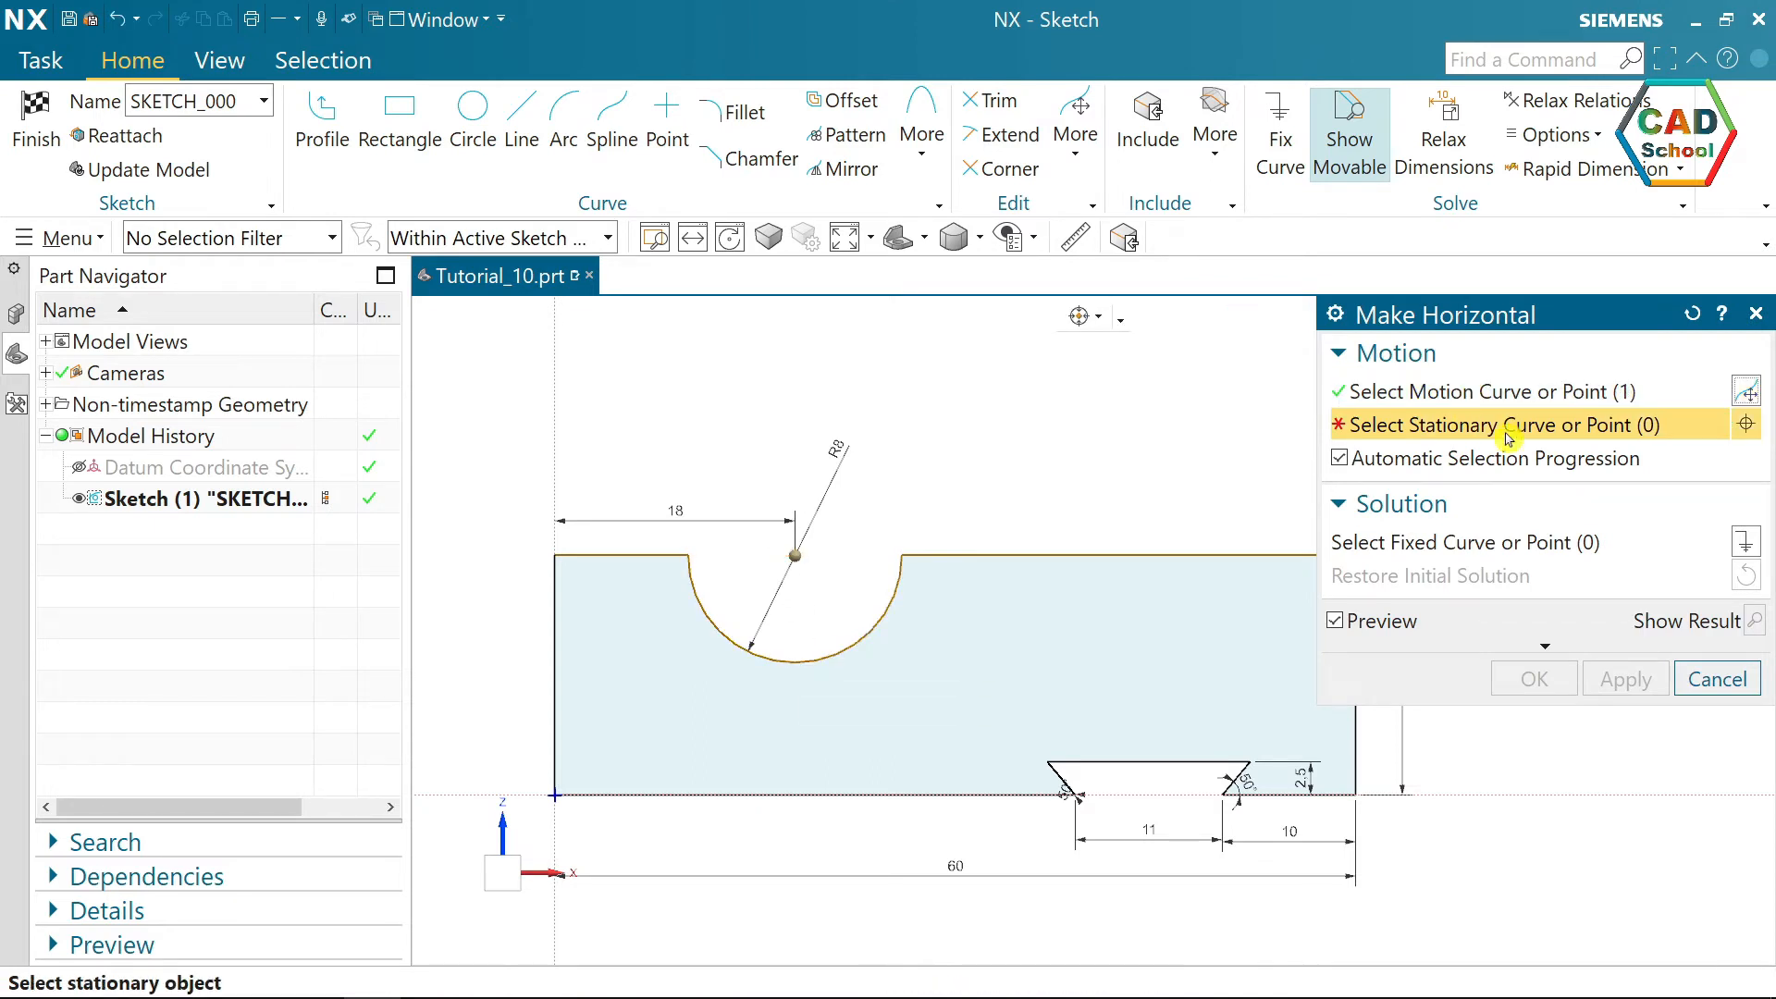
click(554, 556)
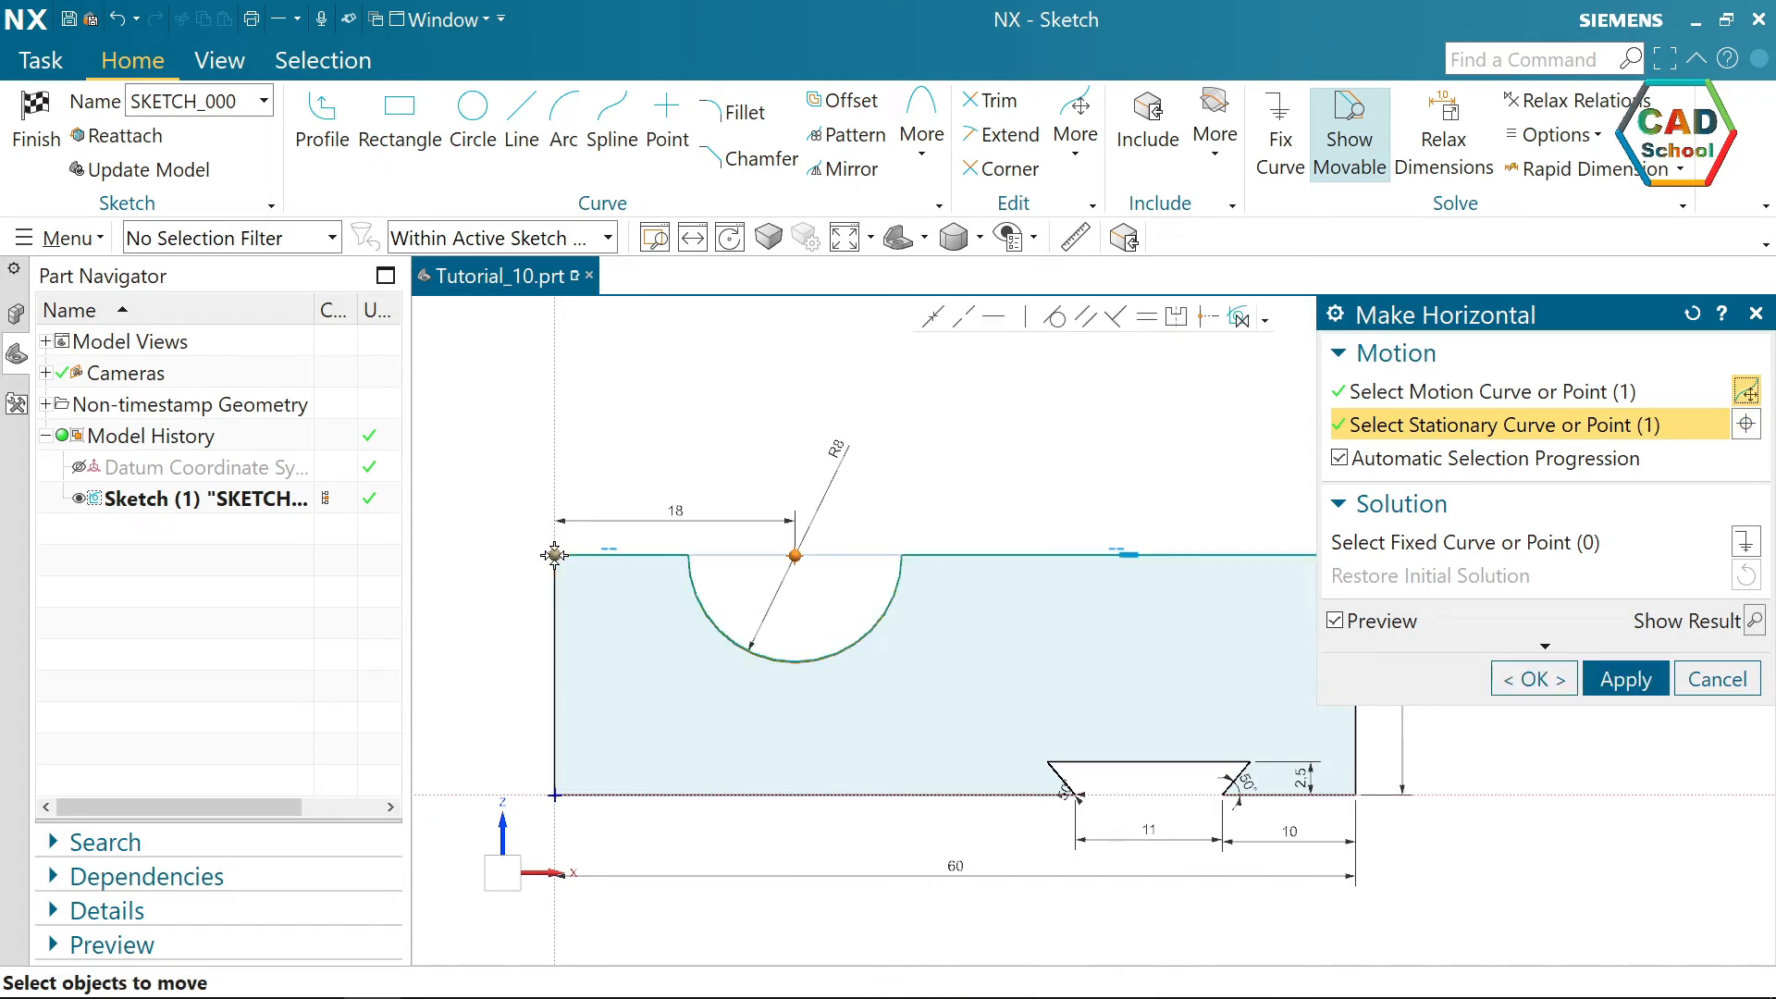
click(1554, 678)
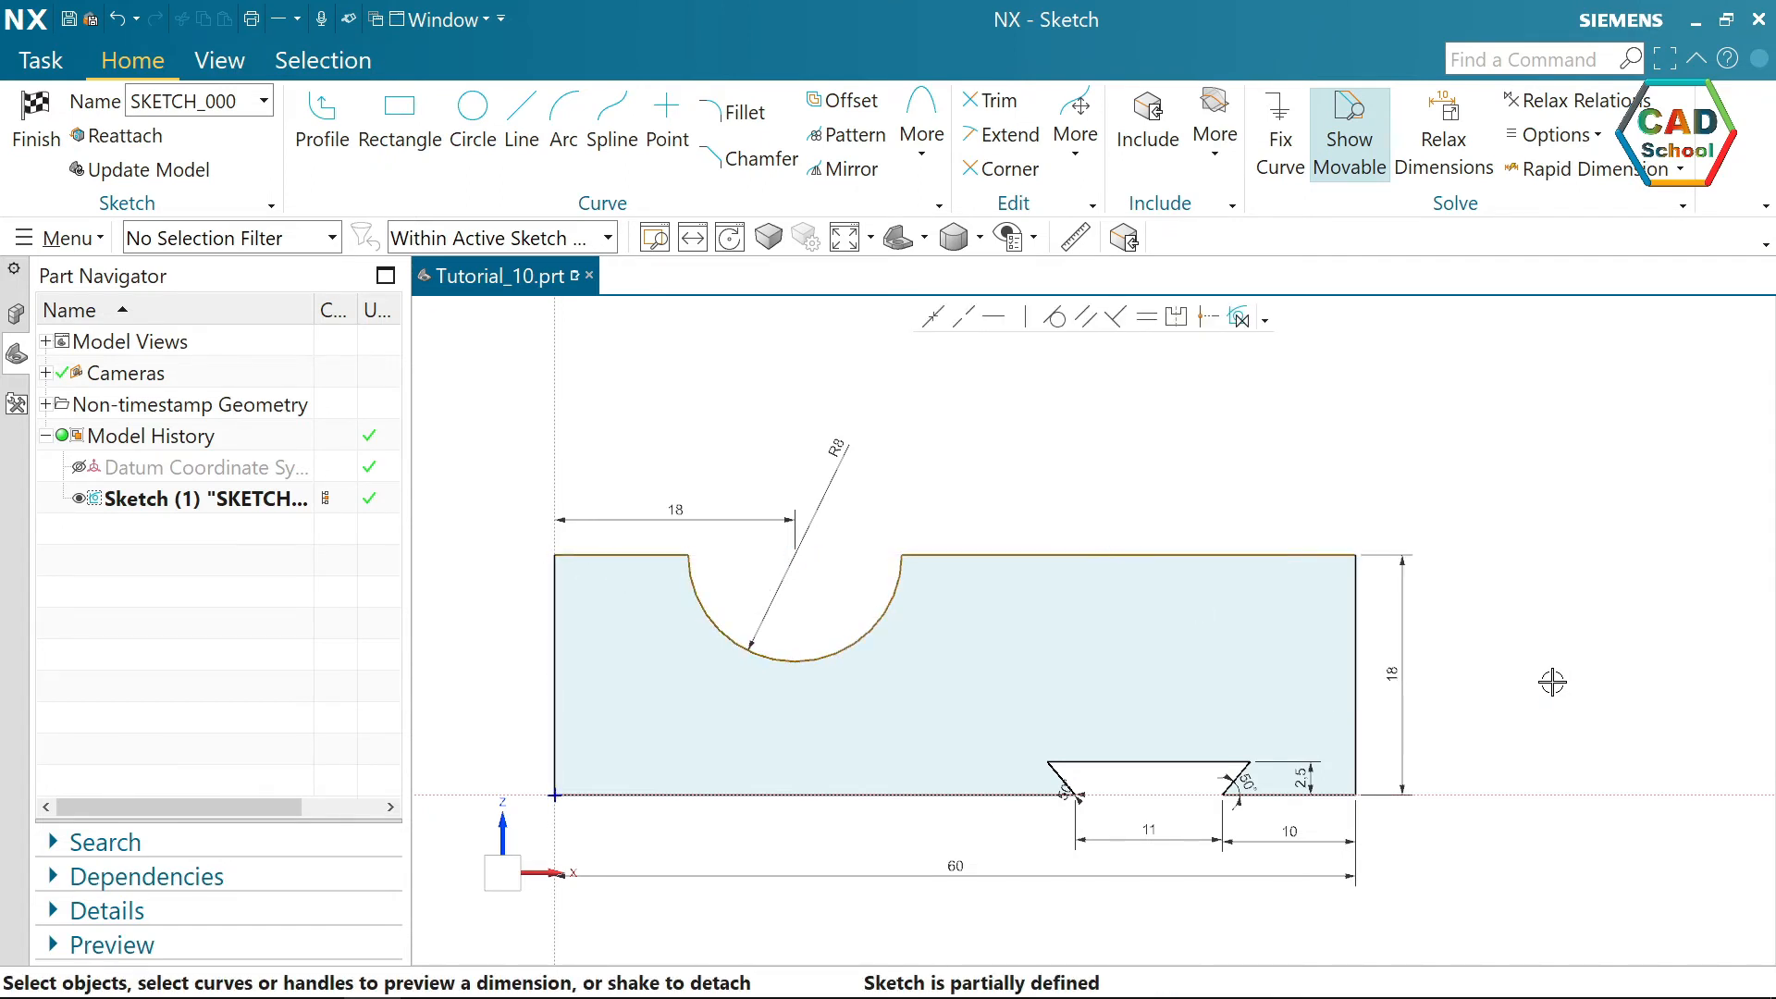
mouse_move(869, 629)
mouse_down()
mouse_move(860, 528)
mouse_move(853, 612)
mouse_move(856, 595)
mouse_up()
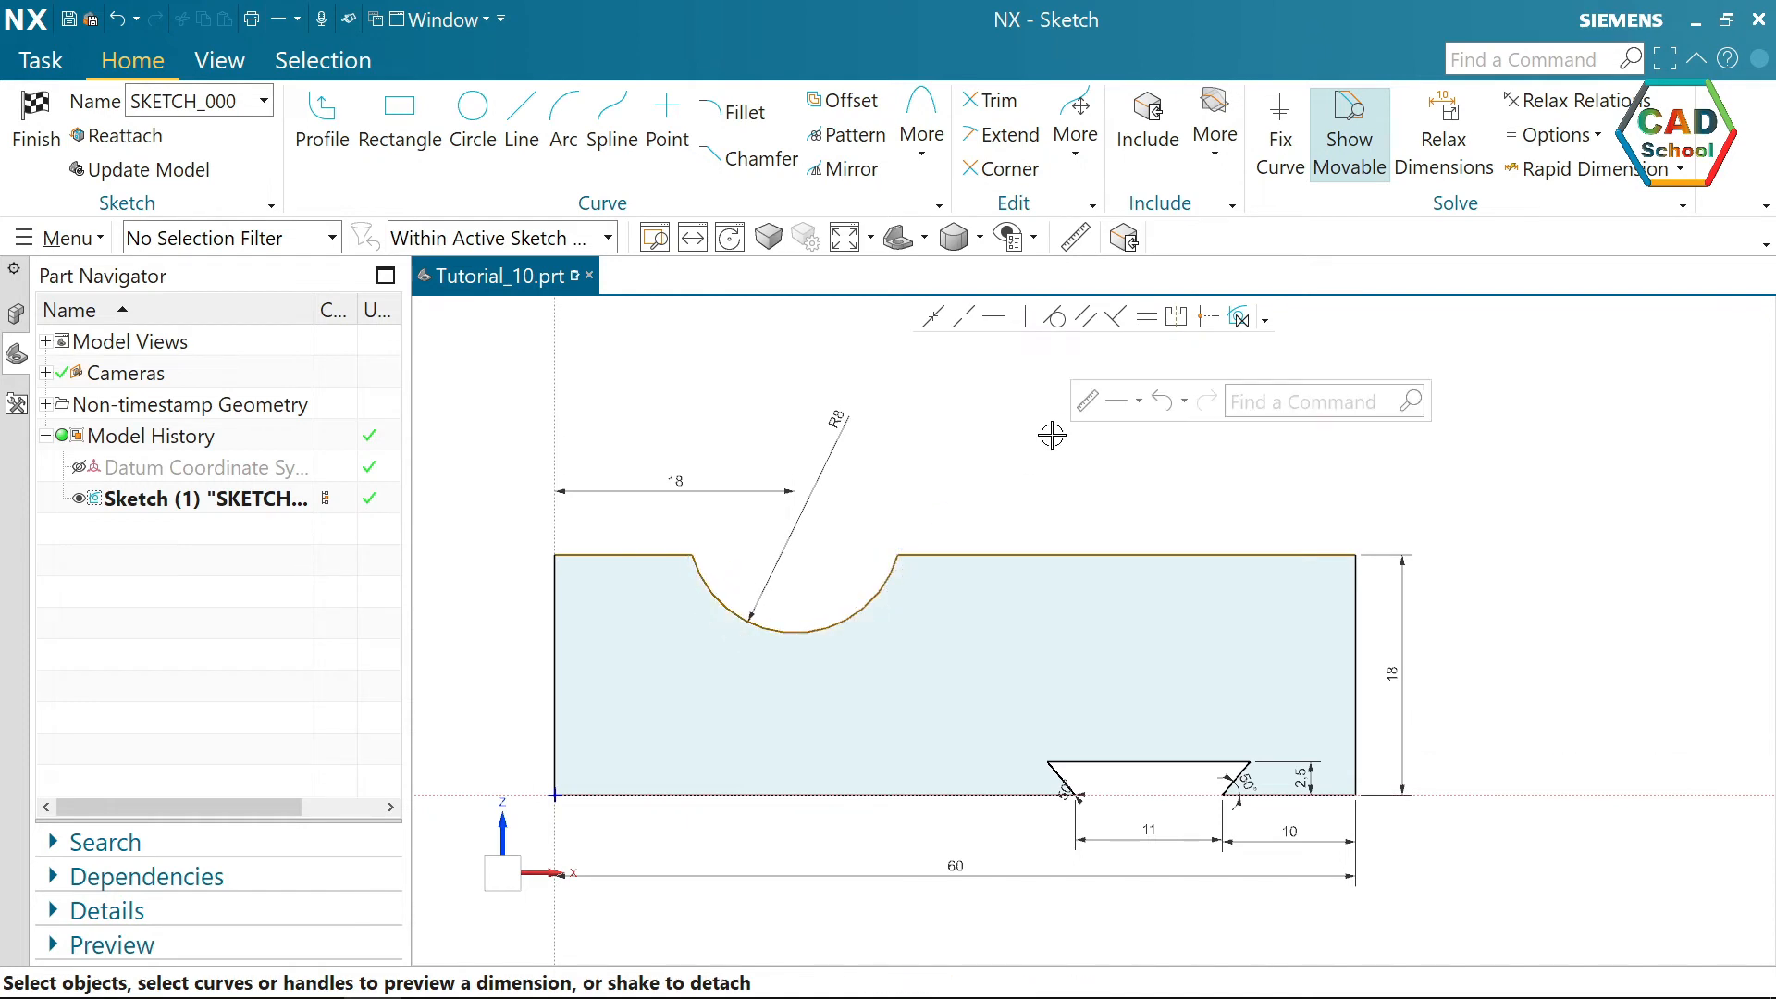
mouse_move(820, 623)
mouse_down()
mouse_move(821, 740)
mouse_move(838, 583)
mouse_move(829, 629)
mouse_move(796, 570)
mouse_up()
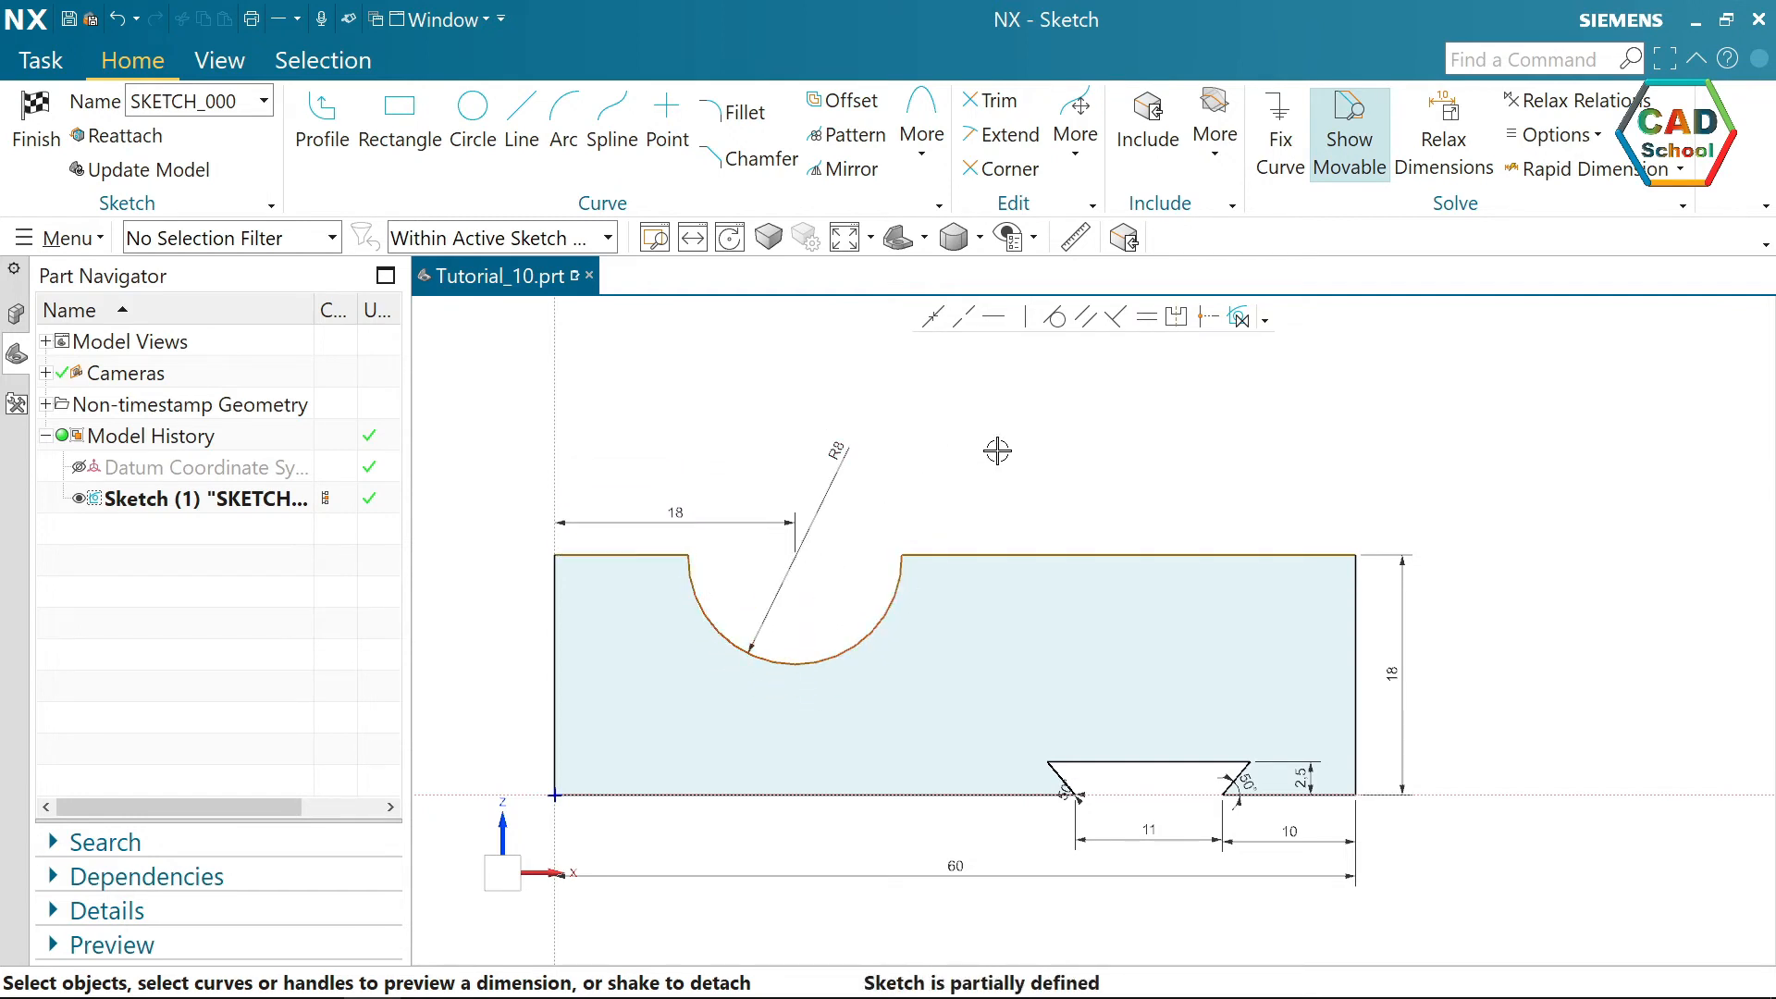
- Dimension the arc cutout's opening between its two endpoints on the top edge as 16 mm
drag(902, 555, 691, 556)
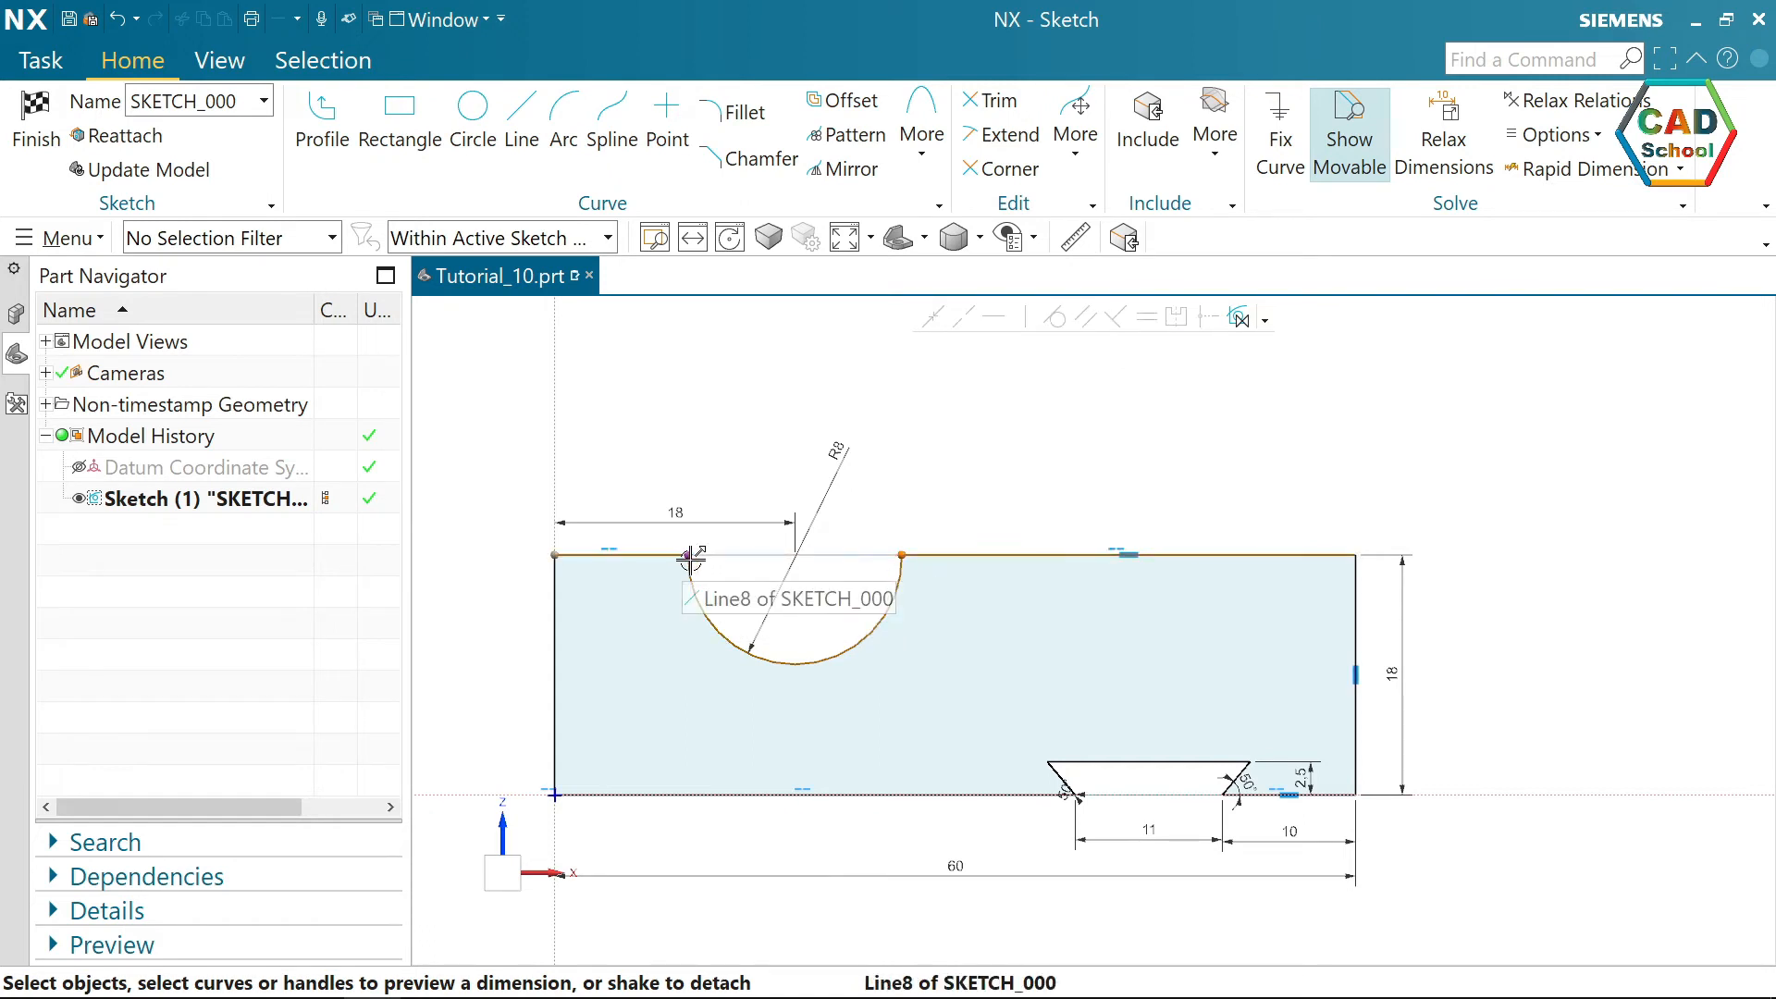
click(692, 555)
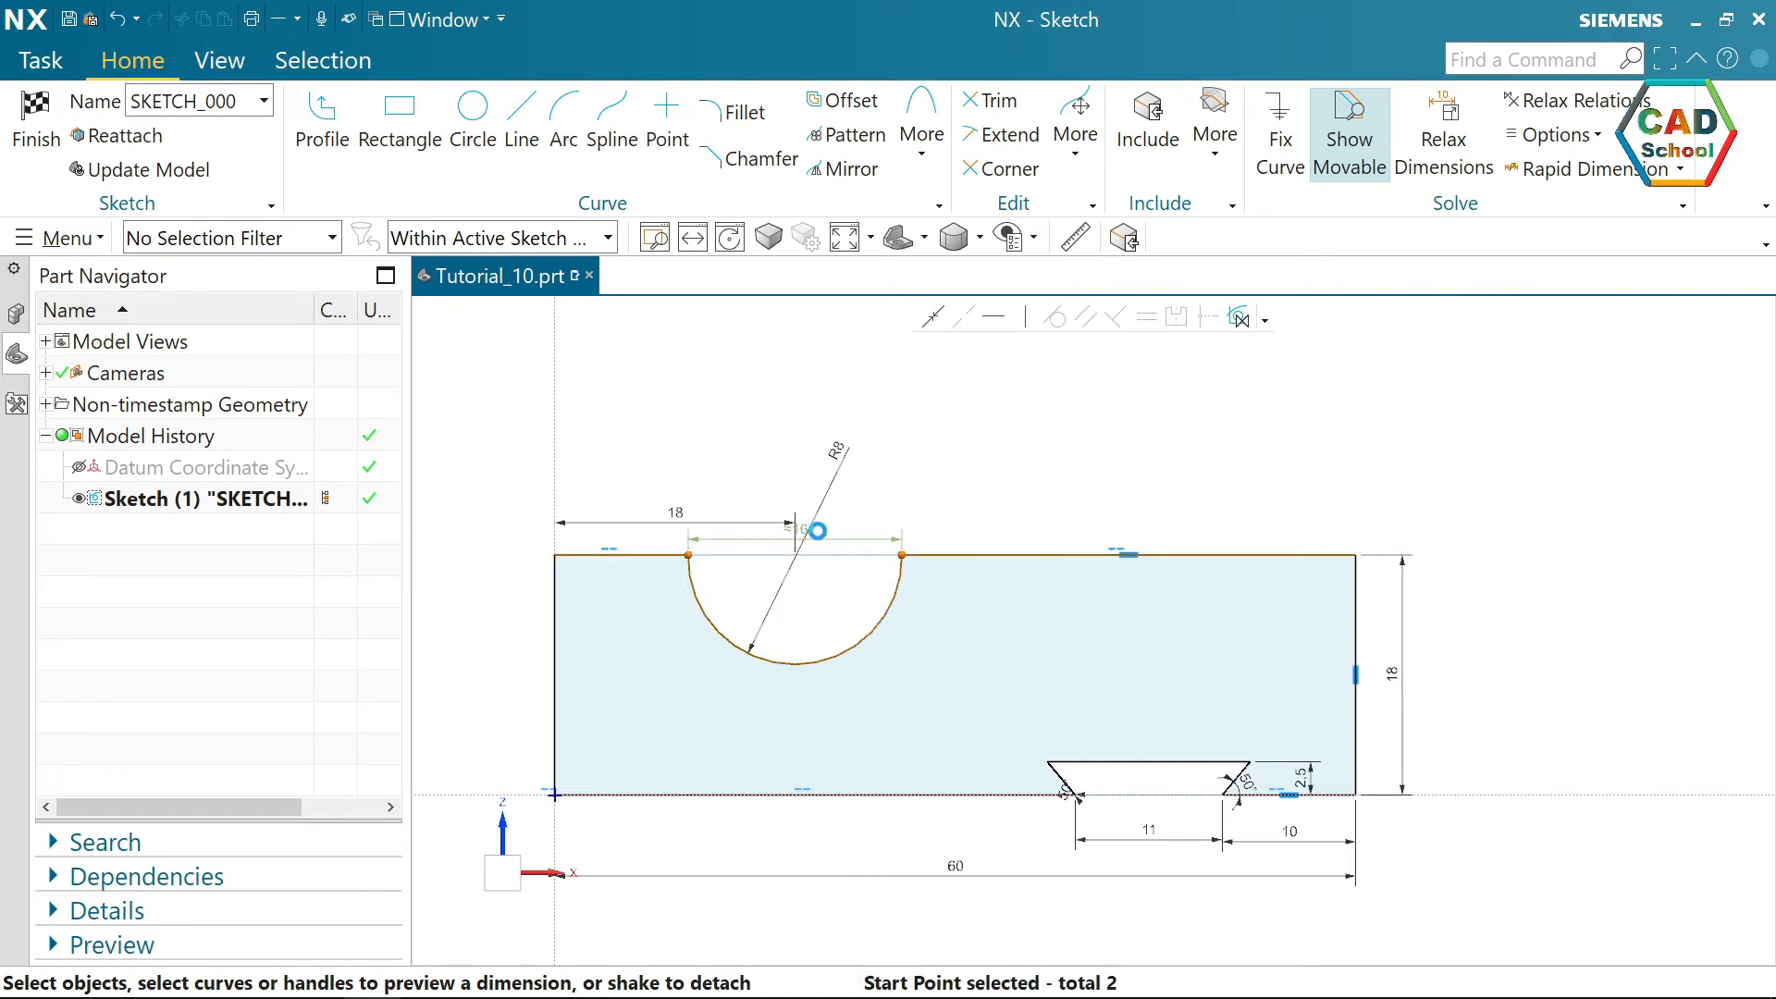
click(818, 531)
text(16)
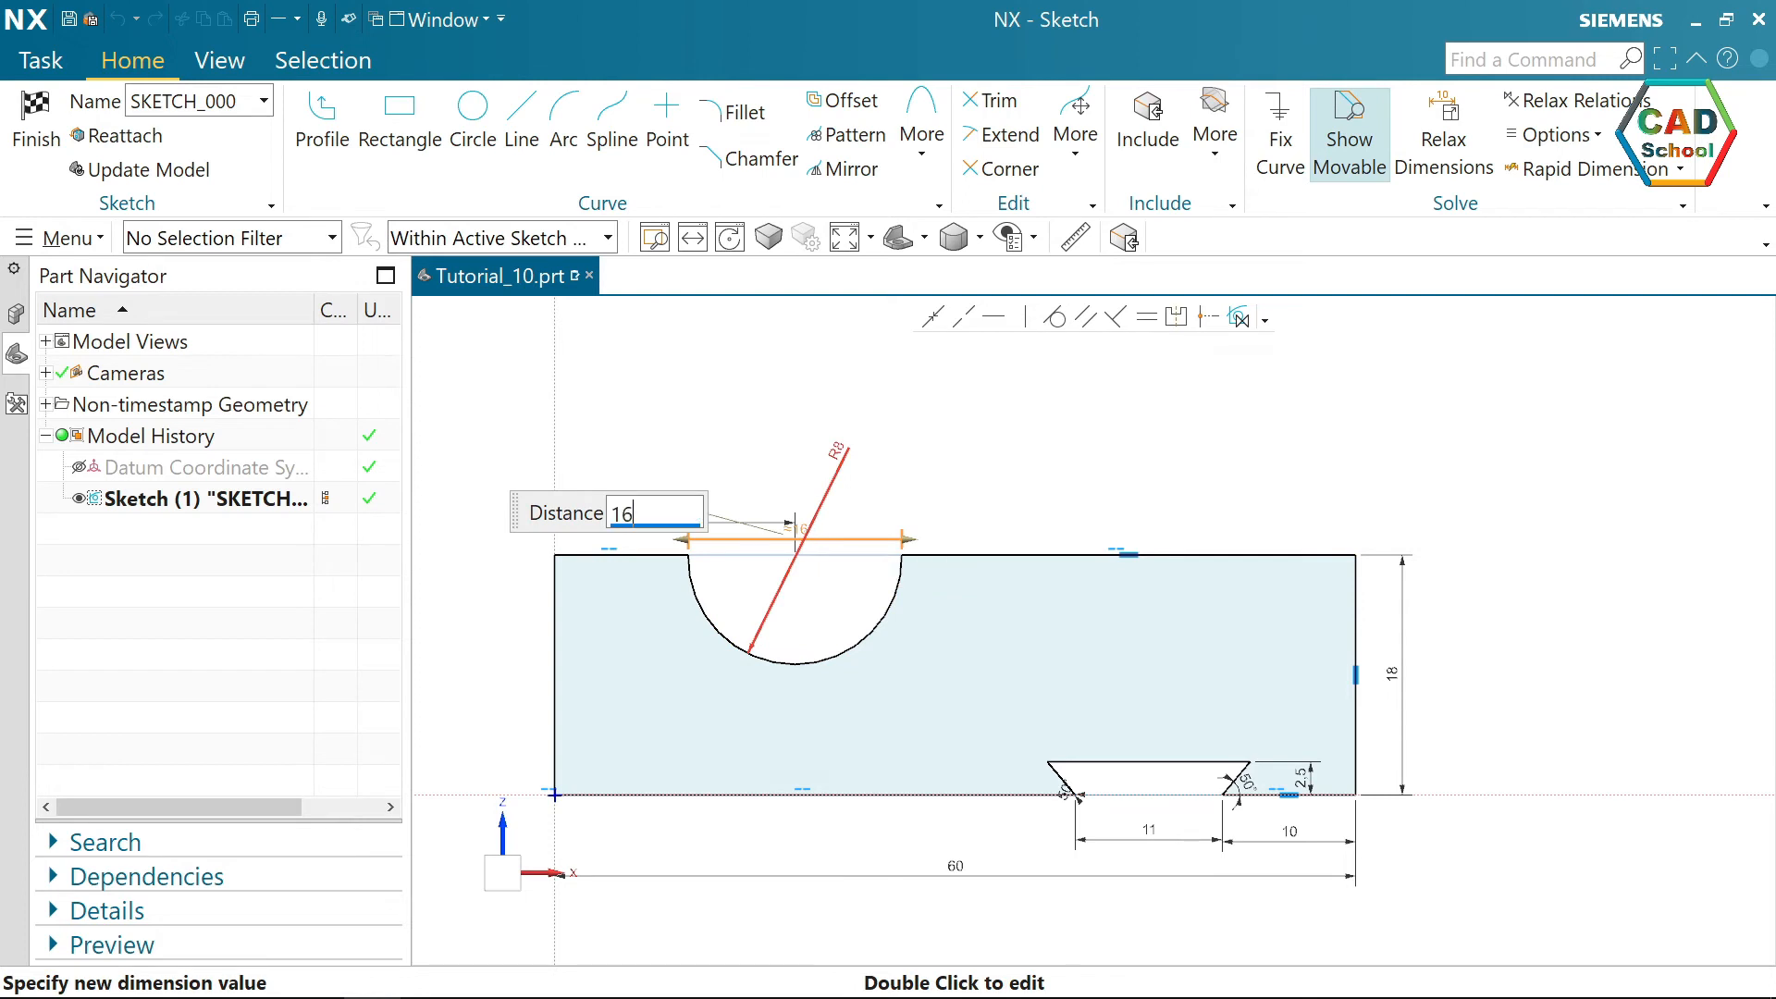
key(Return)
key(Escape)
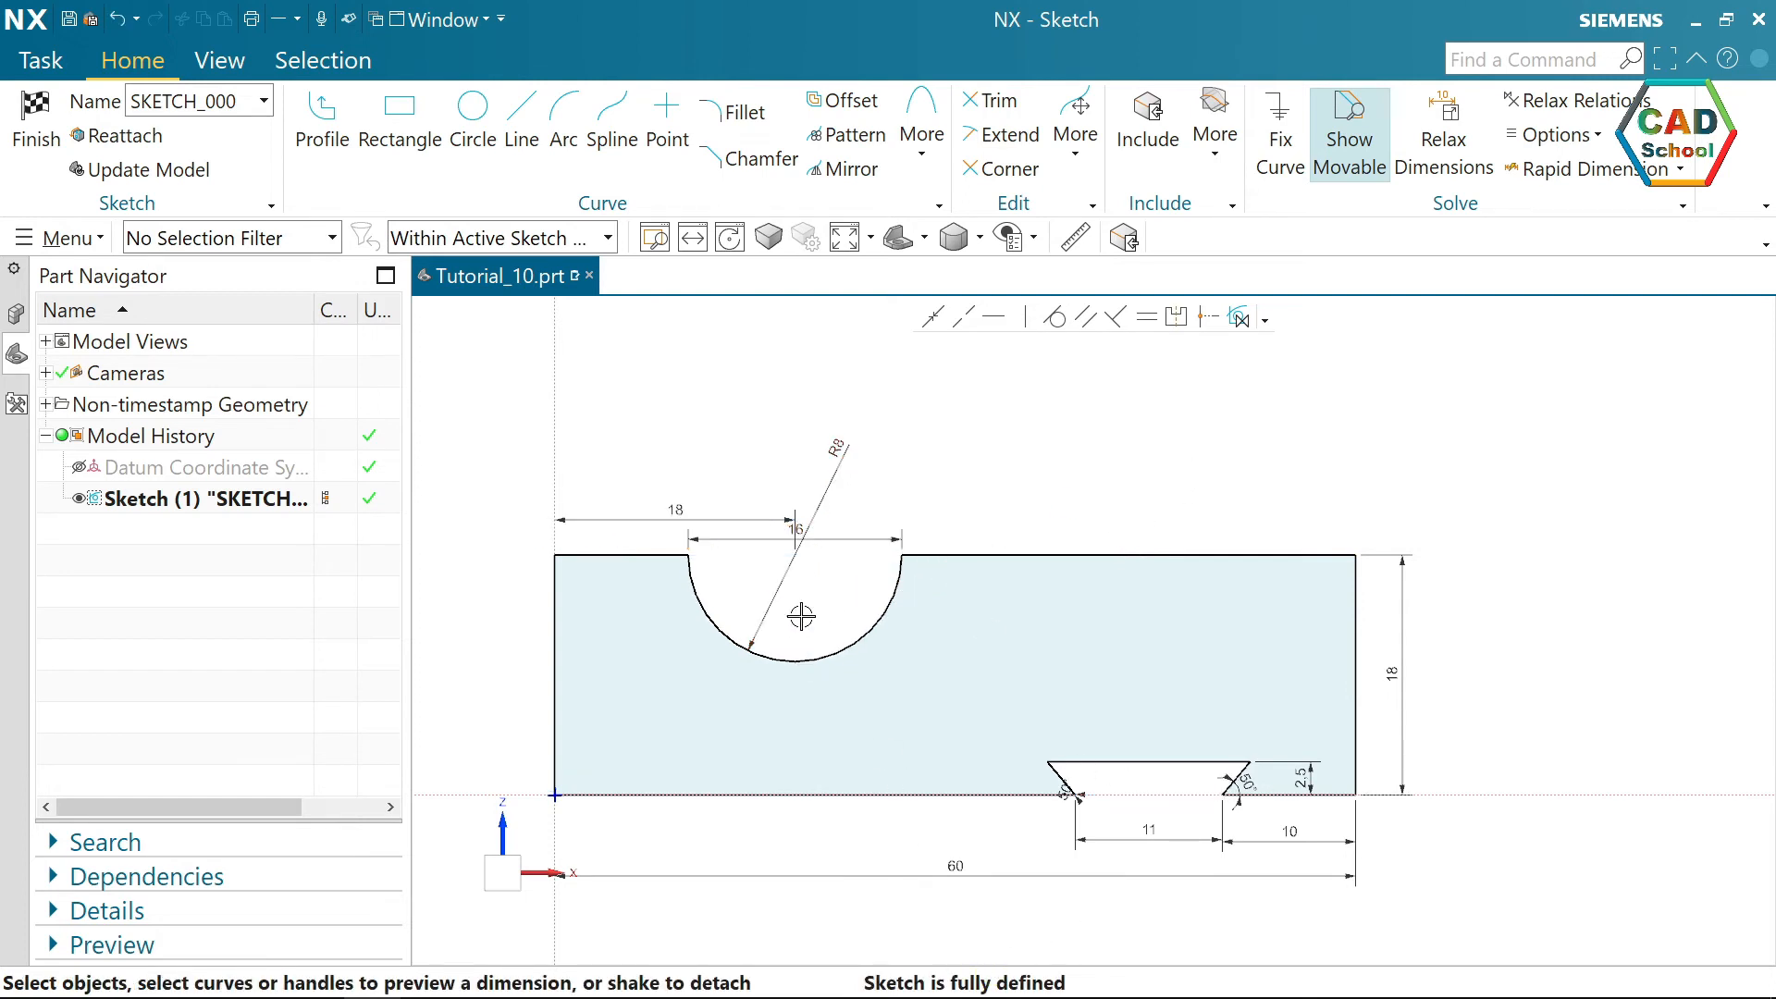
- Increase the dimension text scale to 0.1210 and move the 50° angle, 2.5 mm and 18 mm dimensions clear of the profile
click(236, 65)
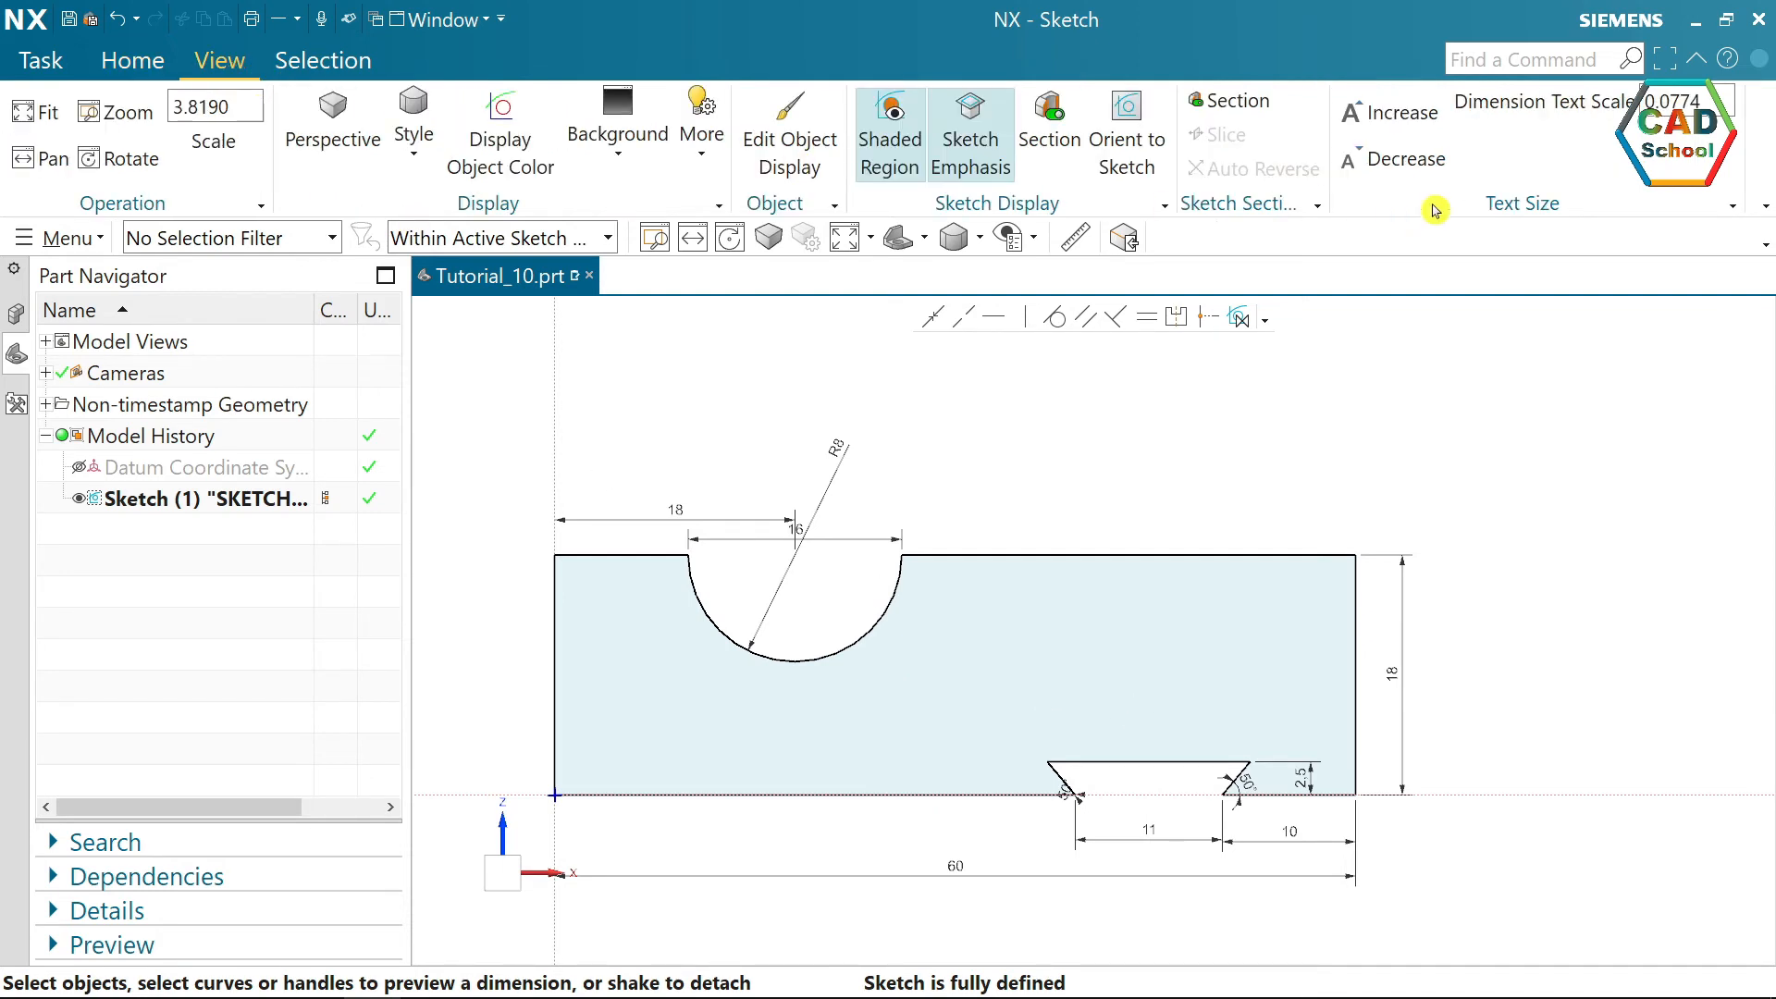
click(1412, 115)
click(1412, 115)
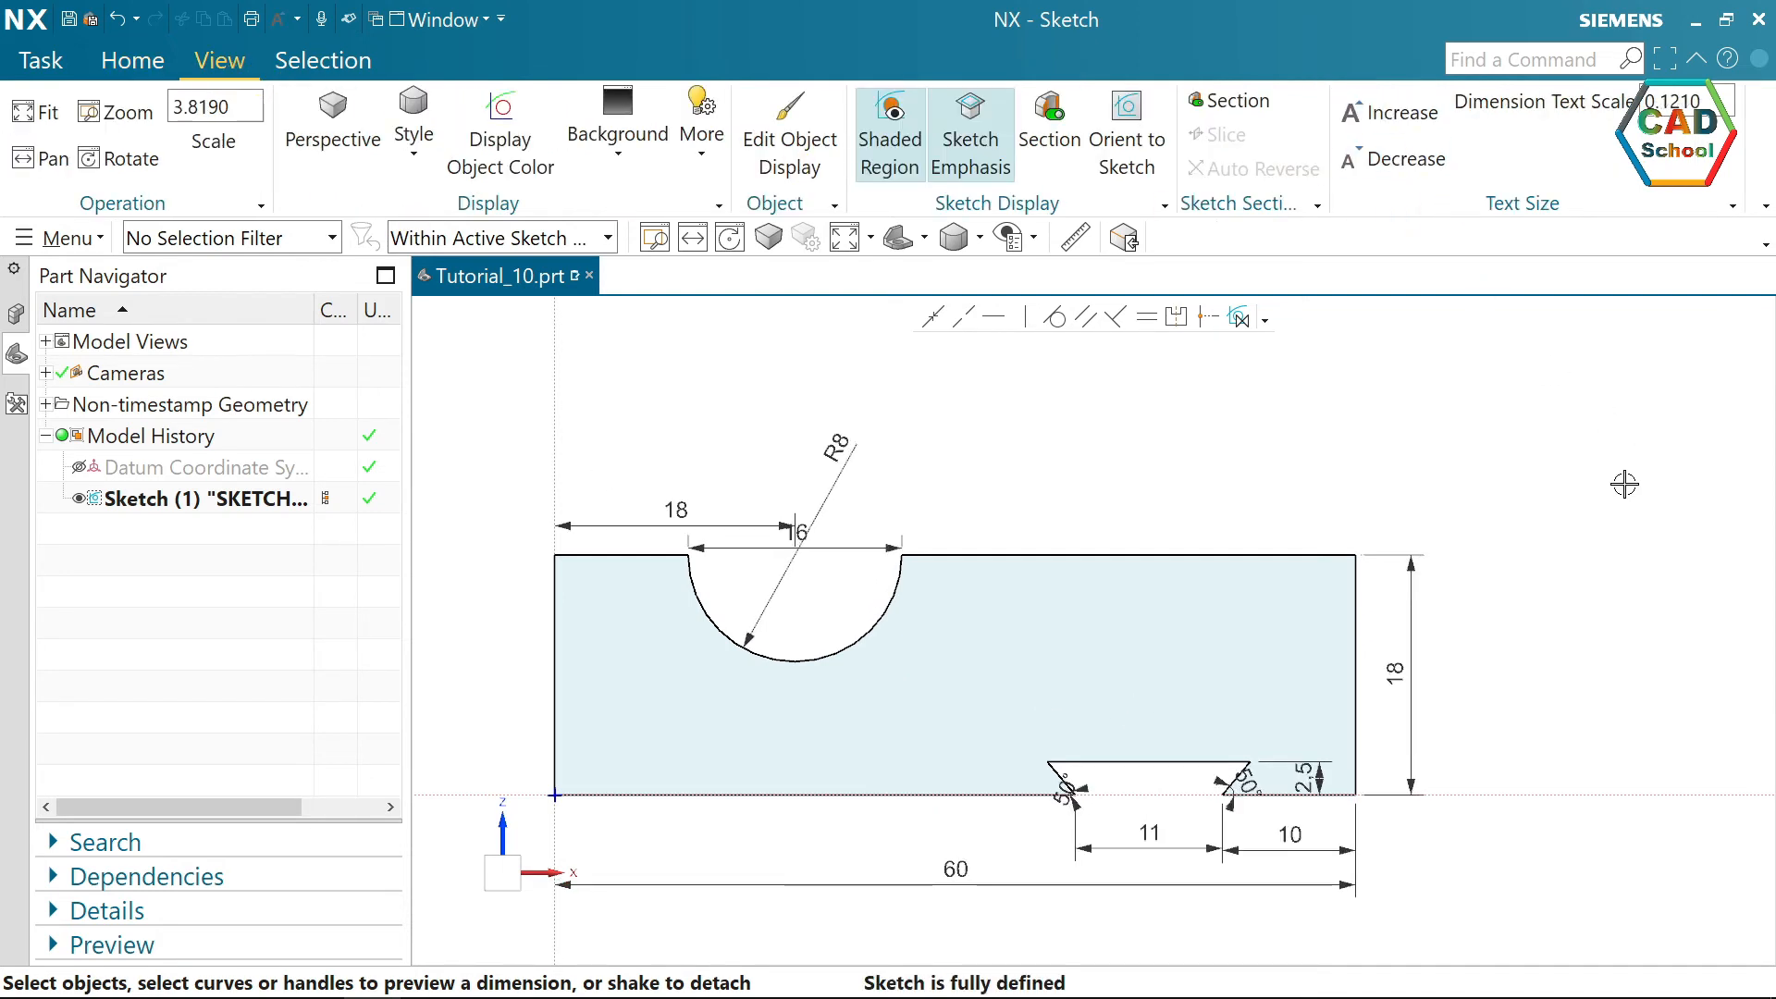
drag(1064, 792, 988, 764)
click(1625, 722)
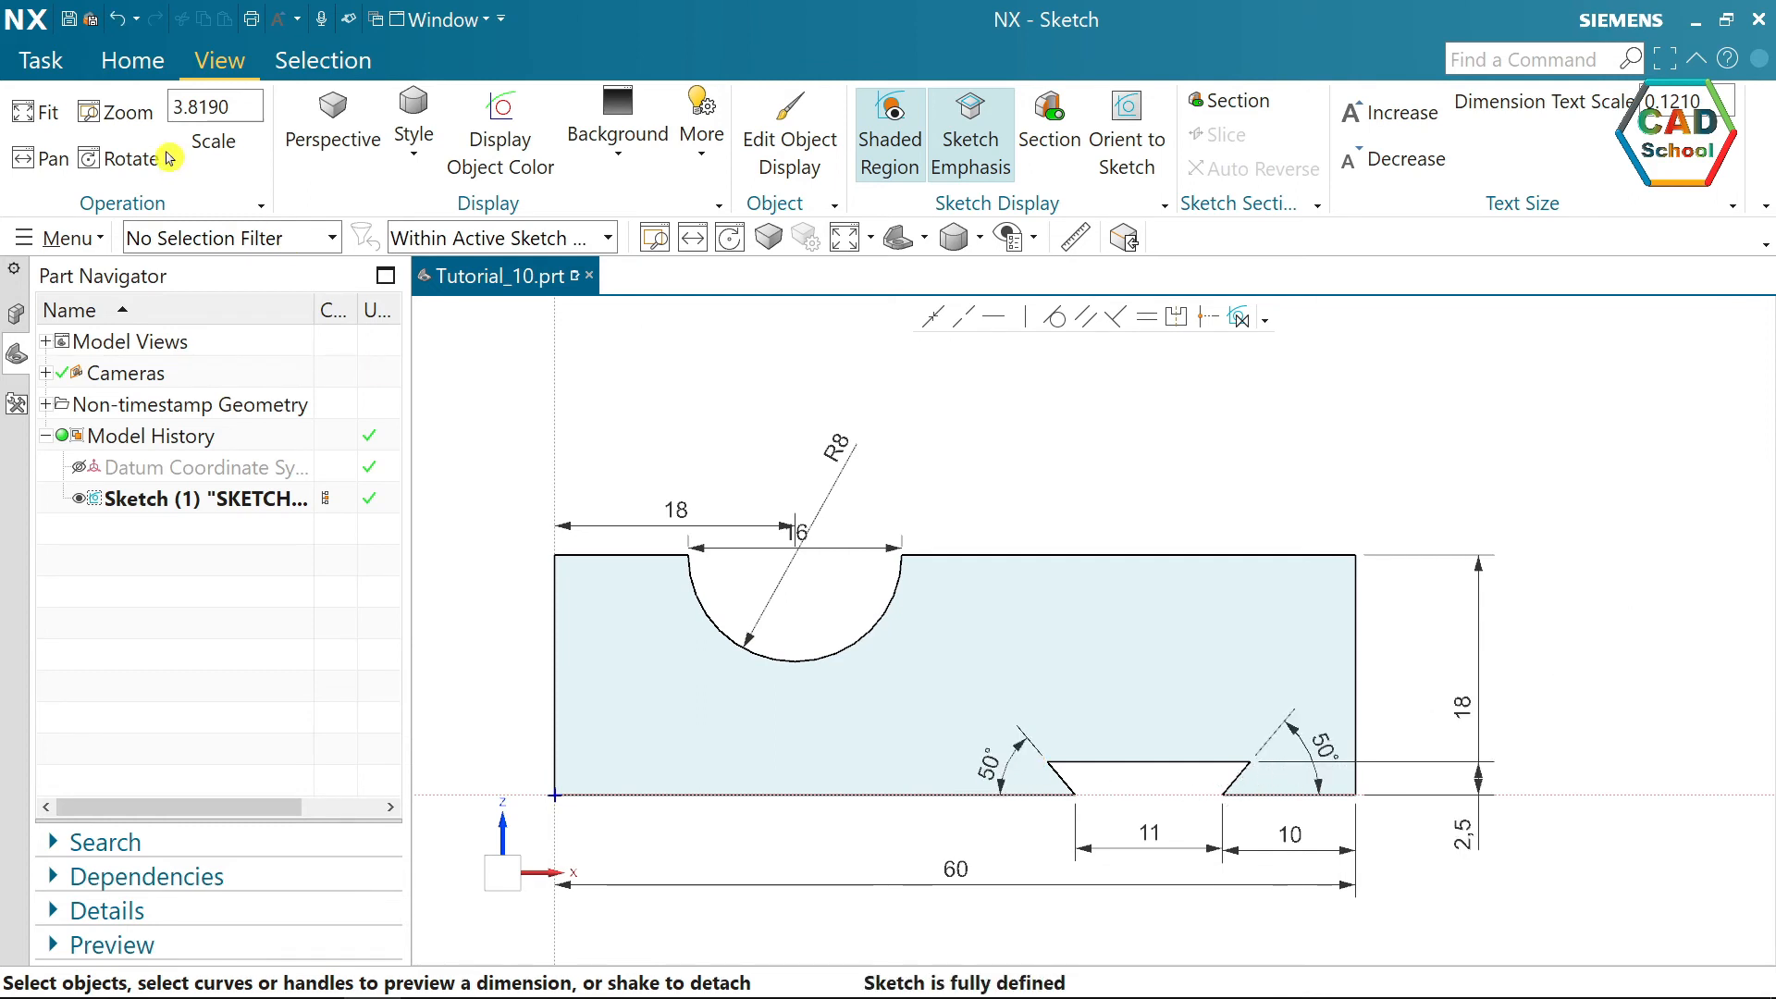
- Finish the profile sketch and fit it in the modeling view
click(131, 59)
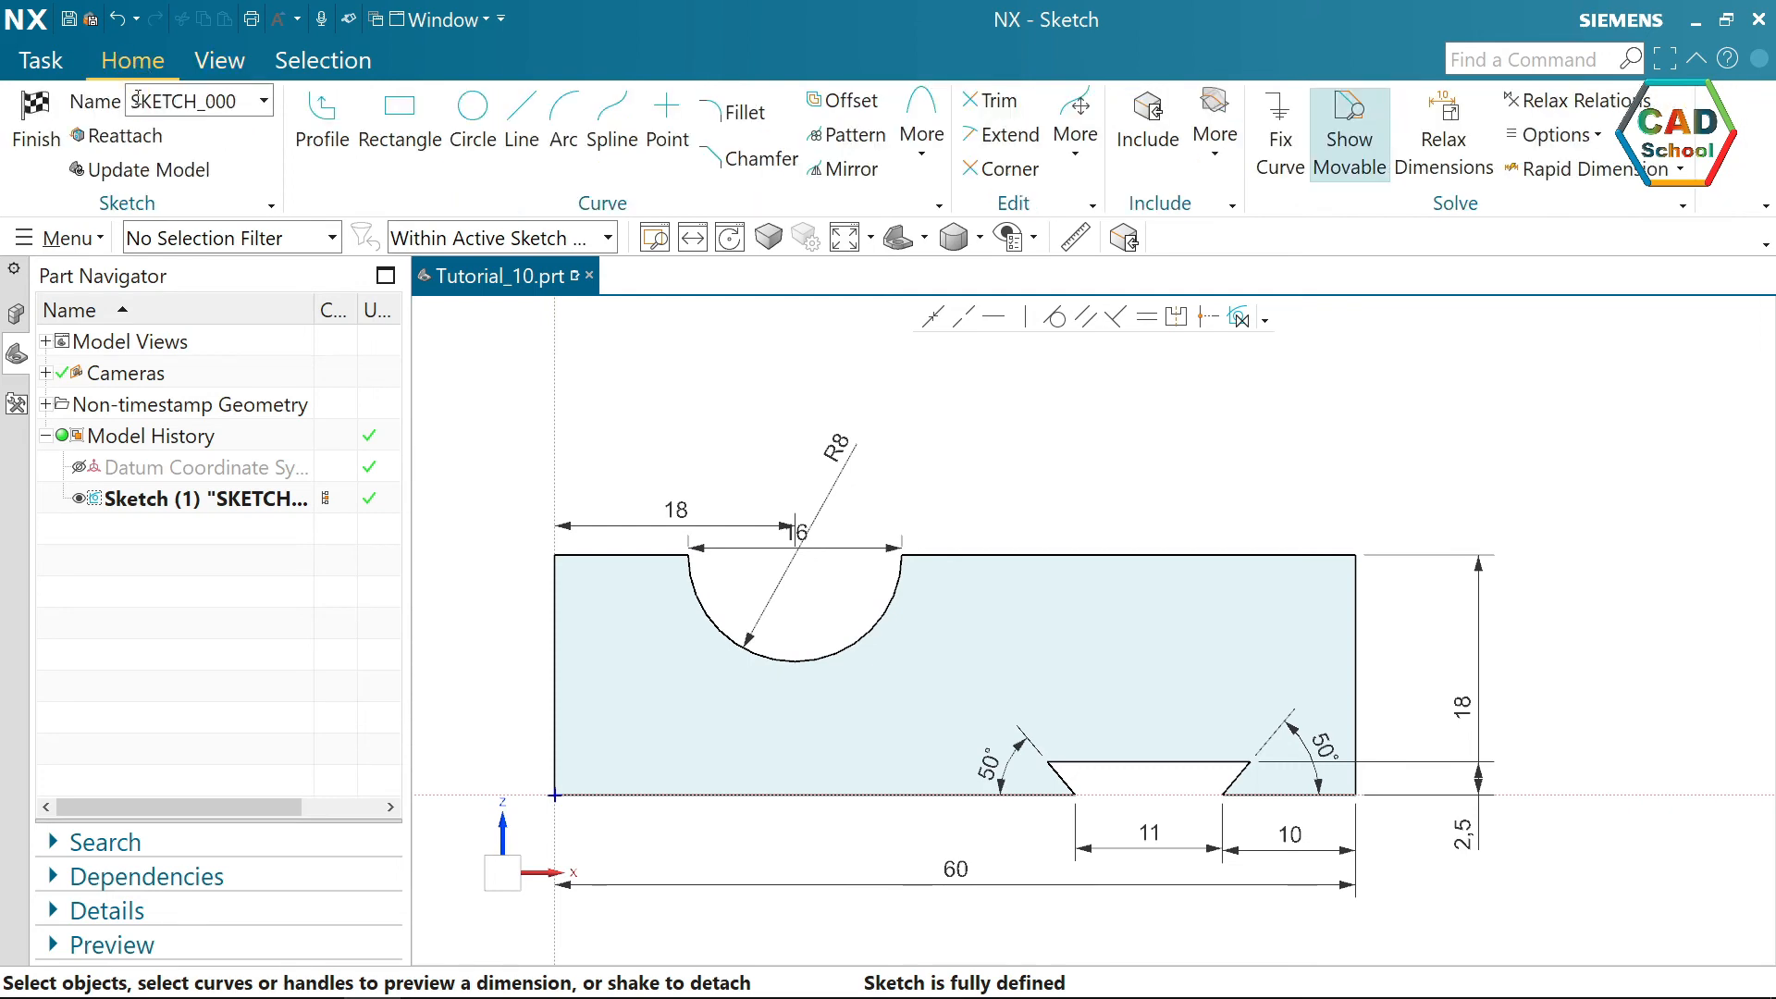
click(34, 136)
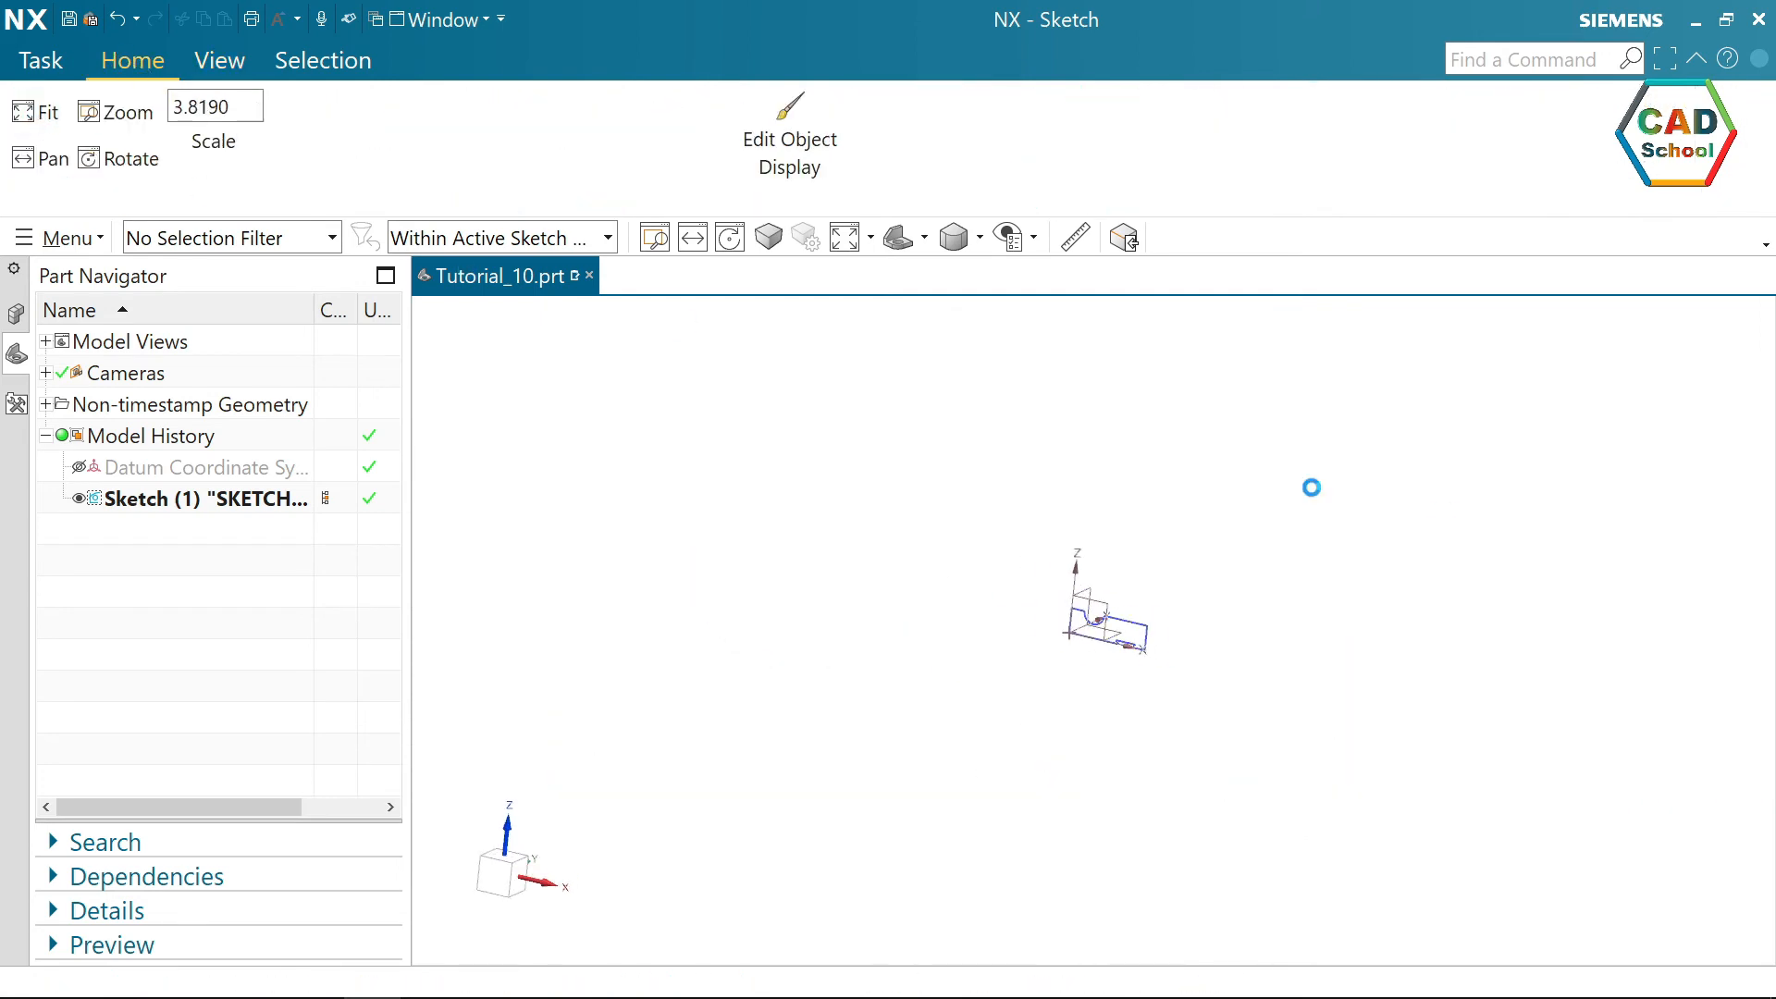
click(837, 240)
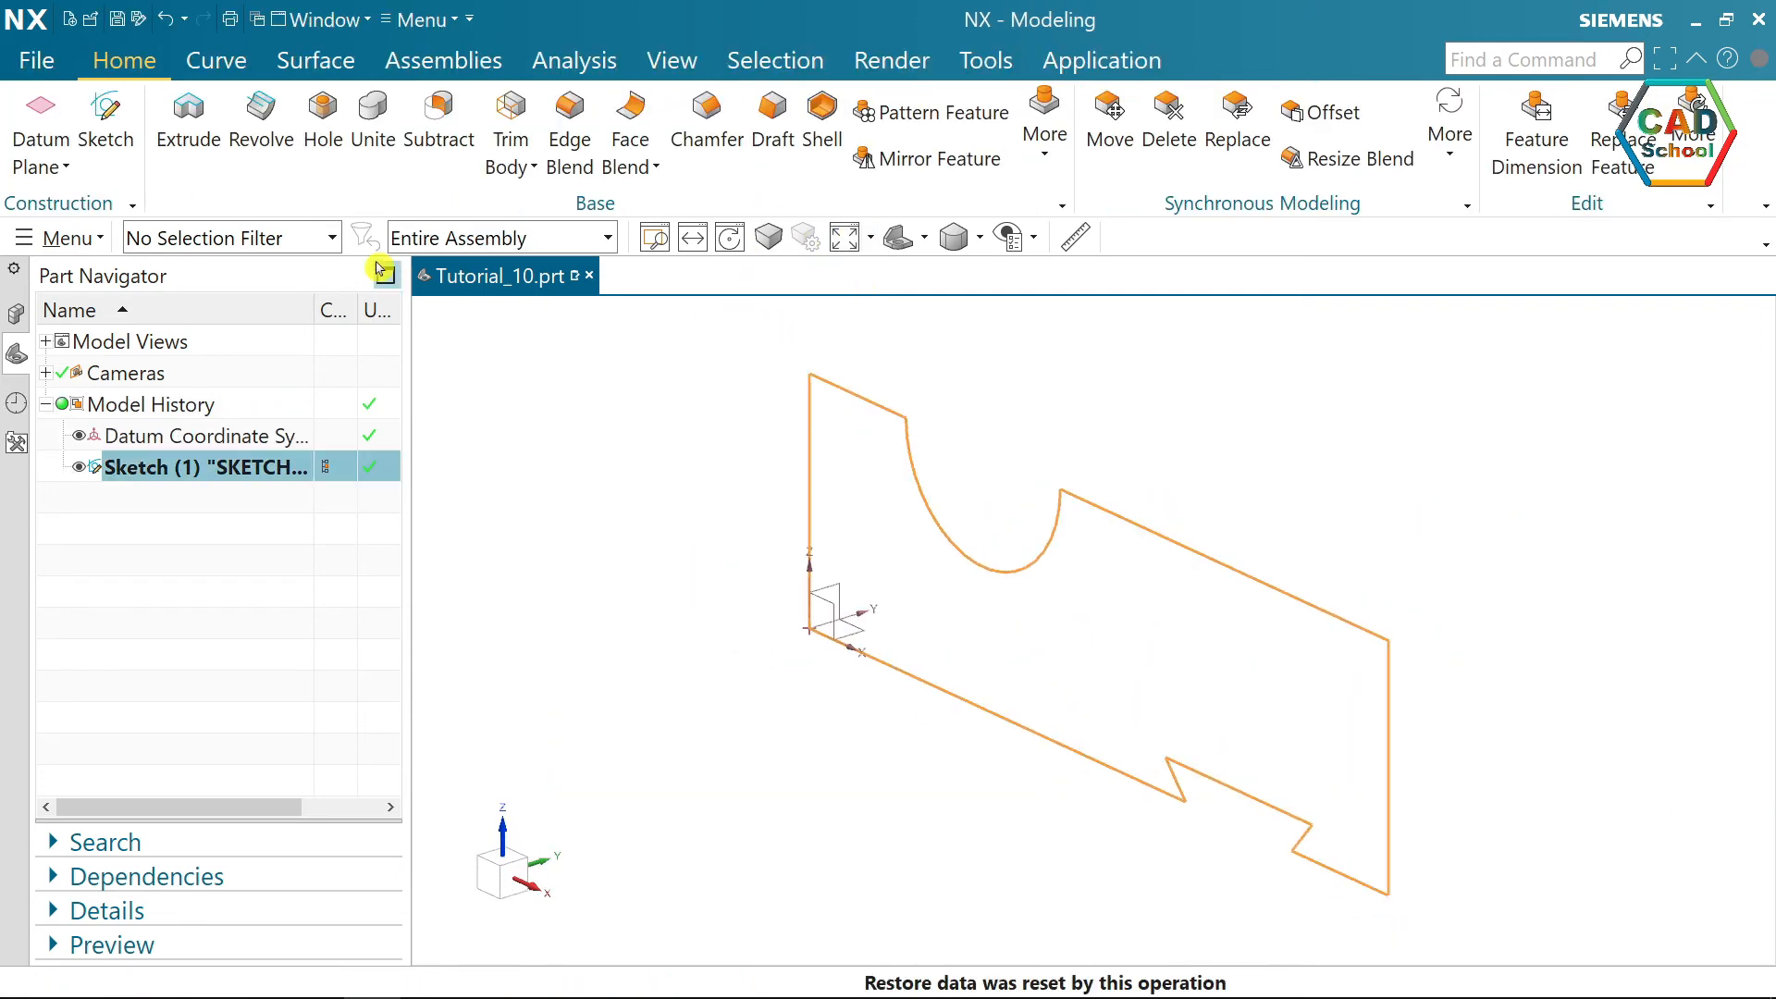
- Extrude the profile sketch from 0 to 30 mm with its direction reversed to positive Y
click(188, 115)
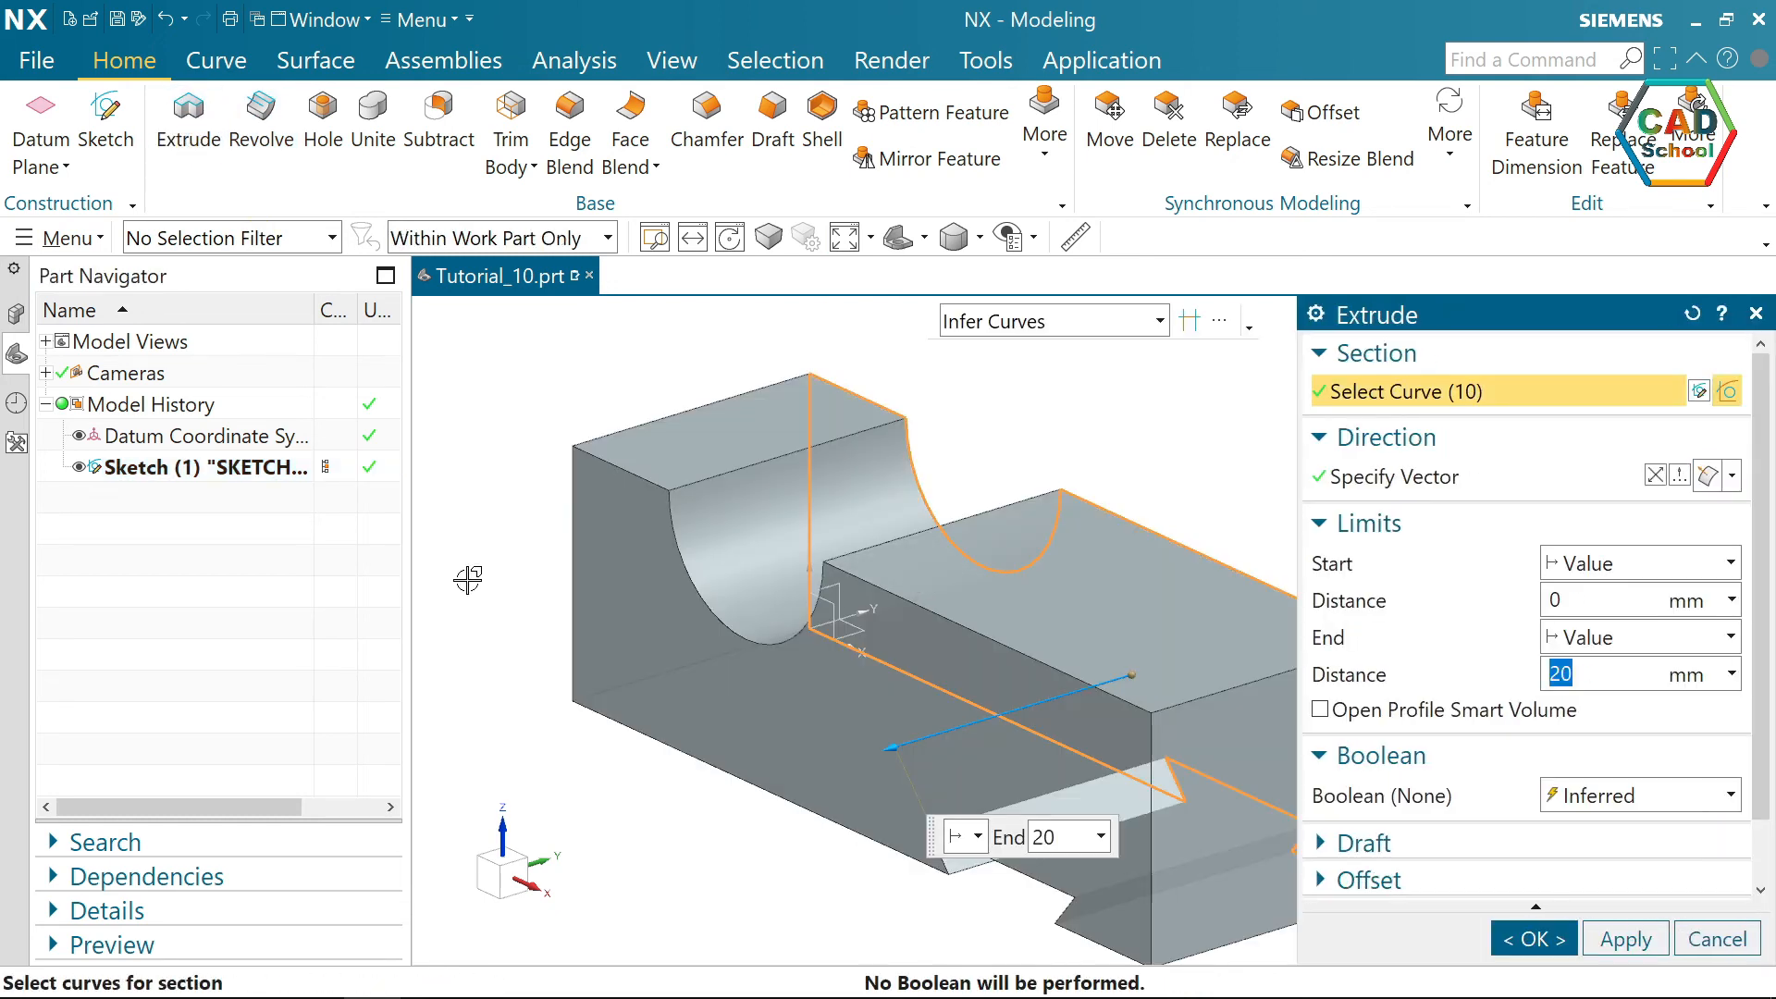
text(3)
key(Return)
scroll(1013, 460, down, 4)
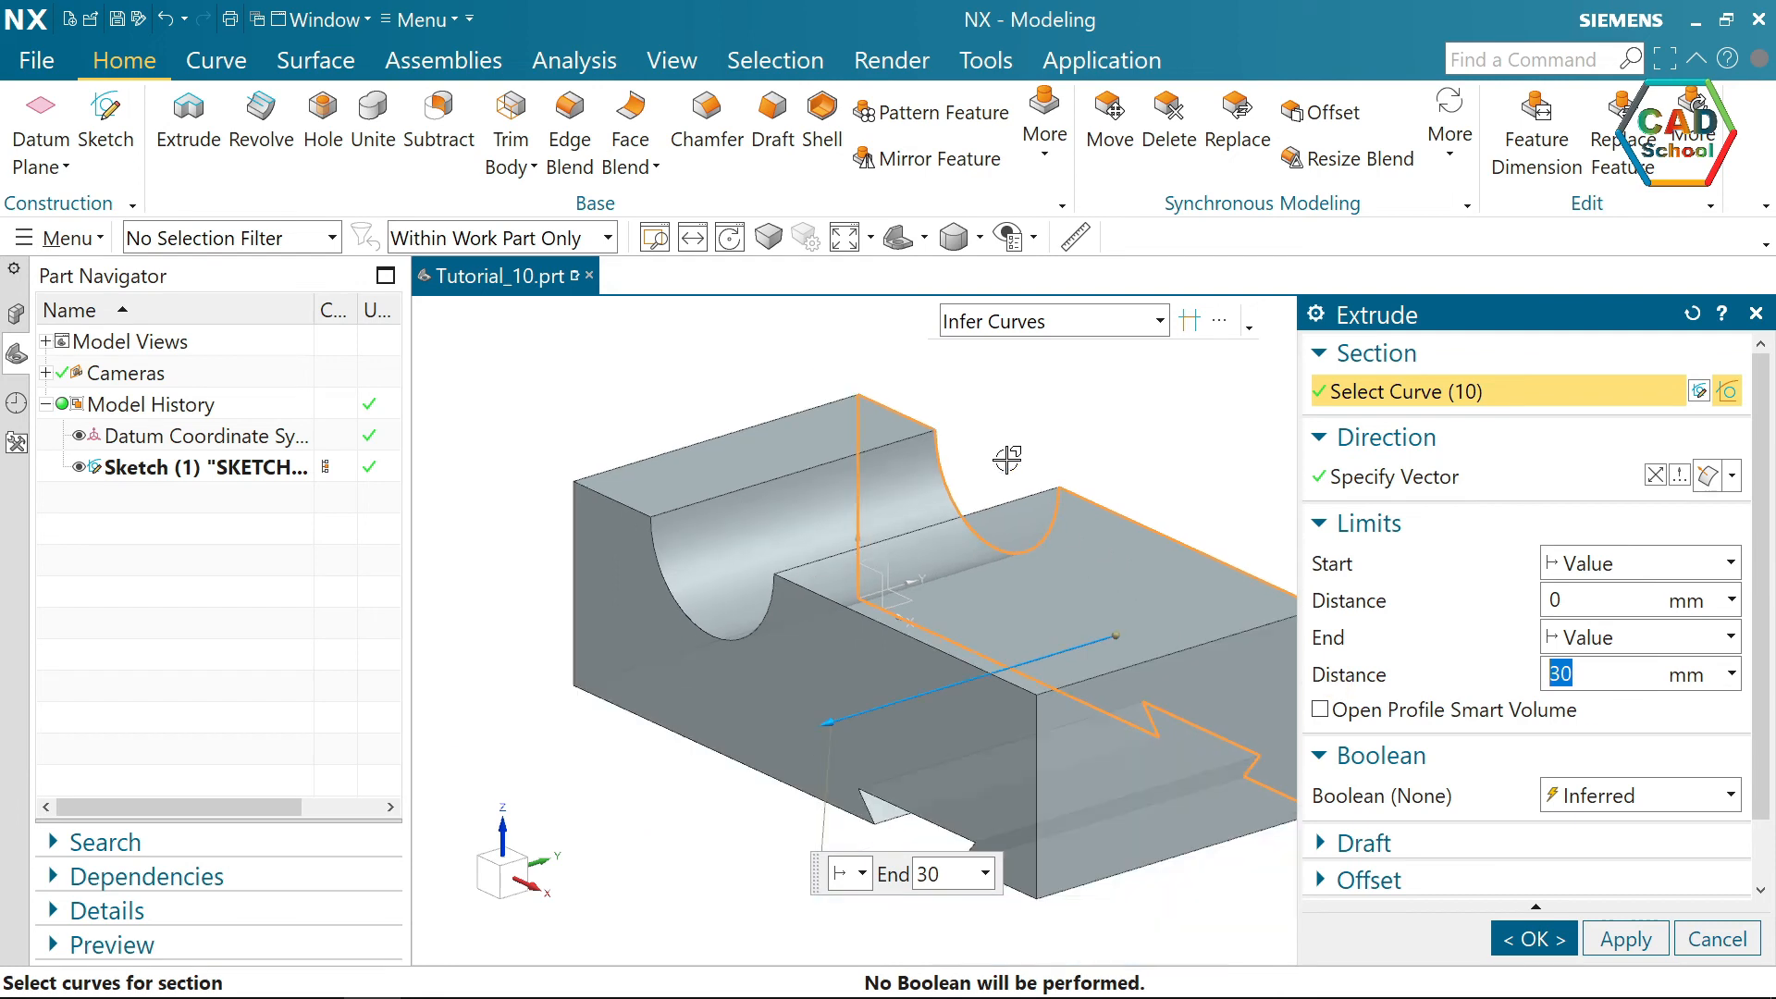
scroll(1041, 595, up, 2)
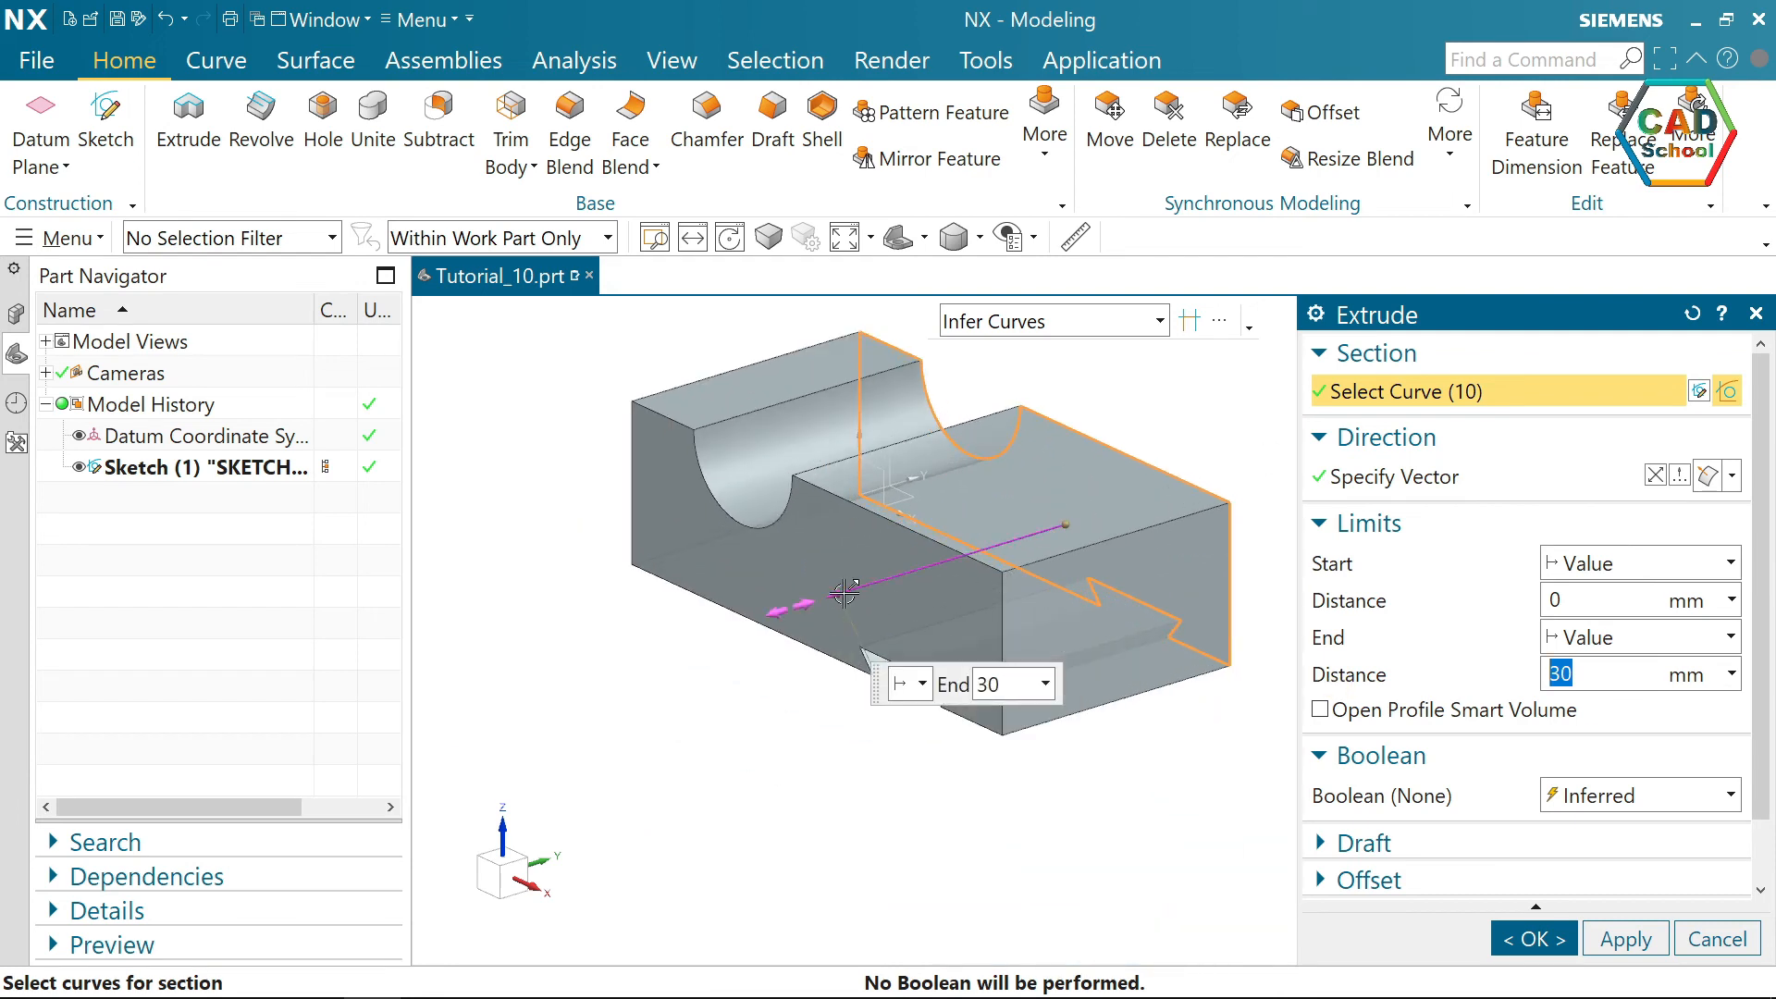
click(1655, 477)
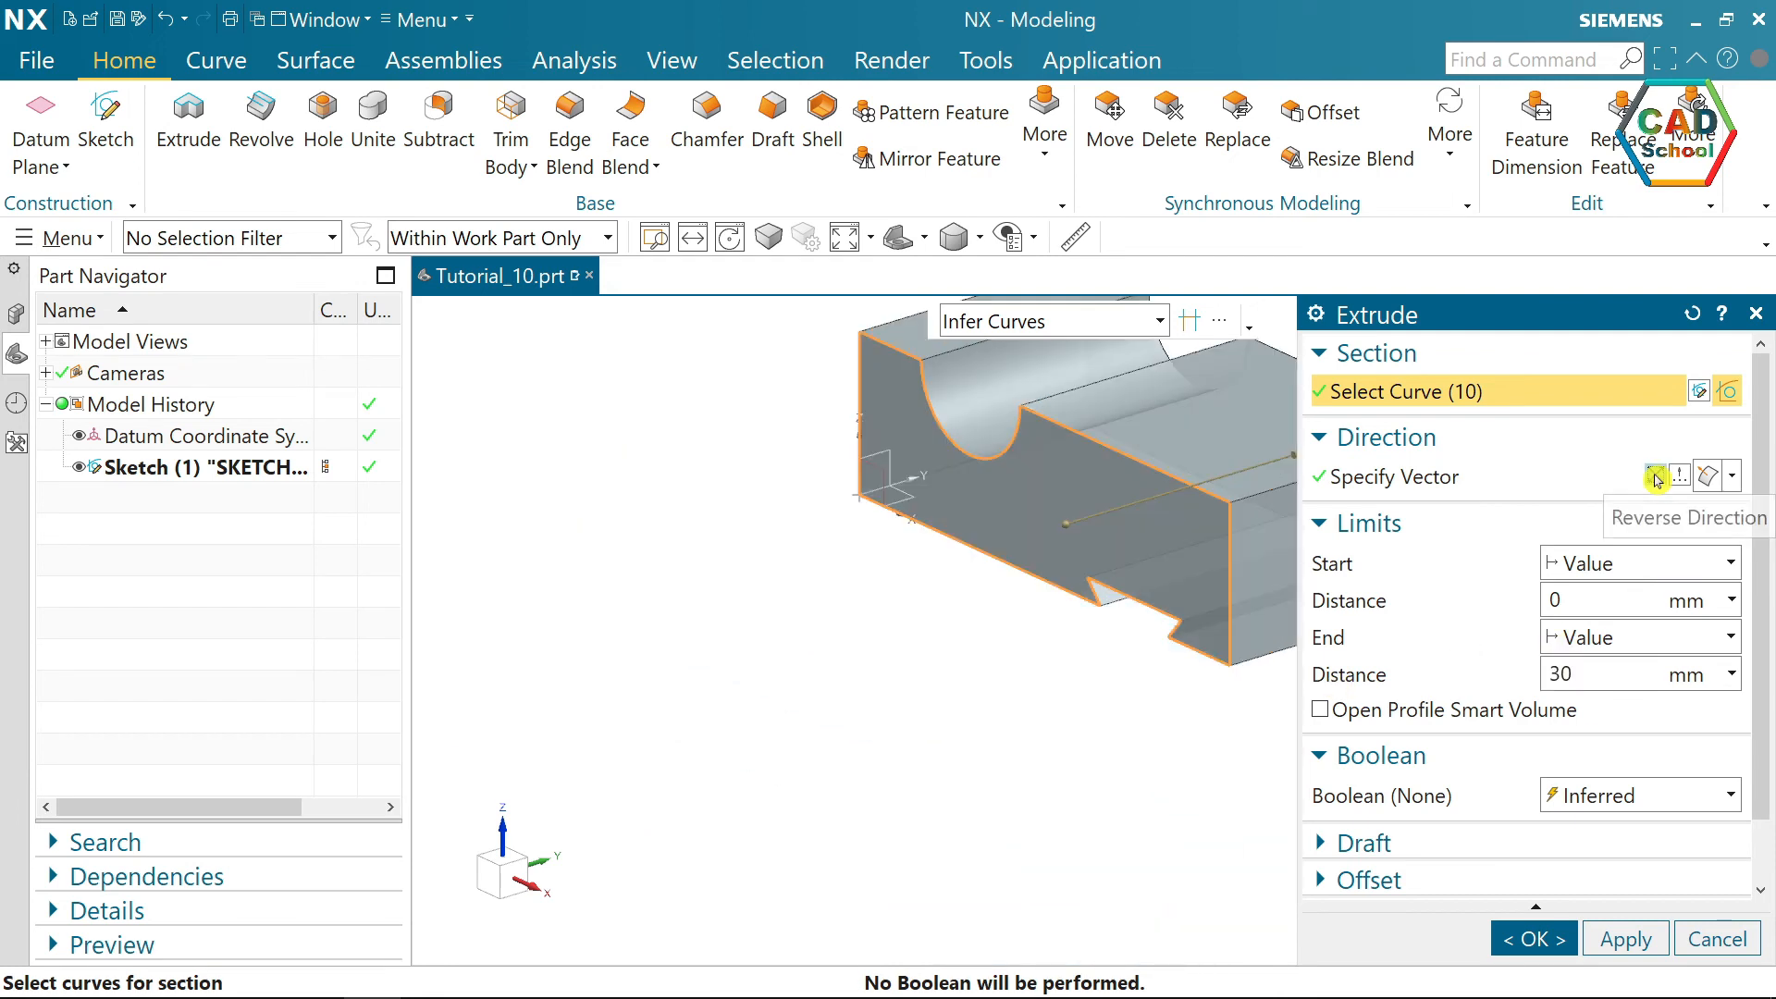
click(1655, 477)
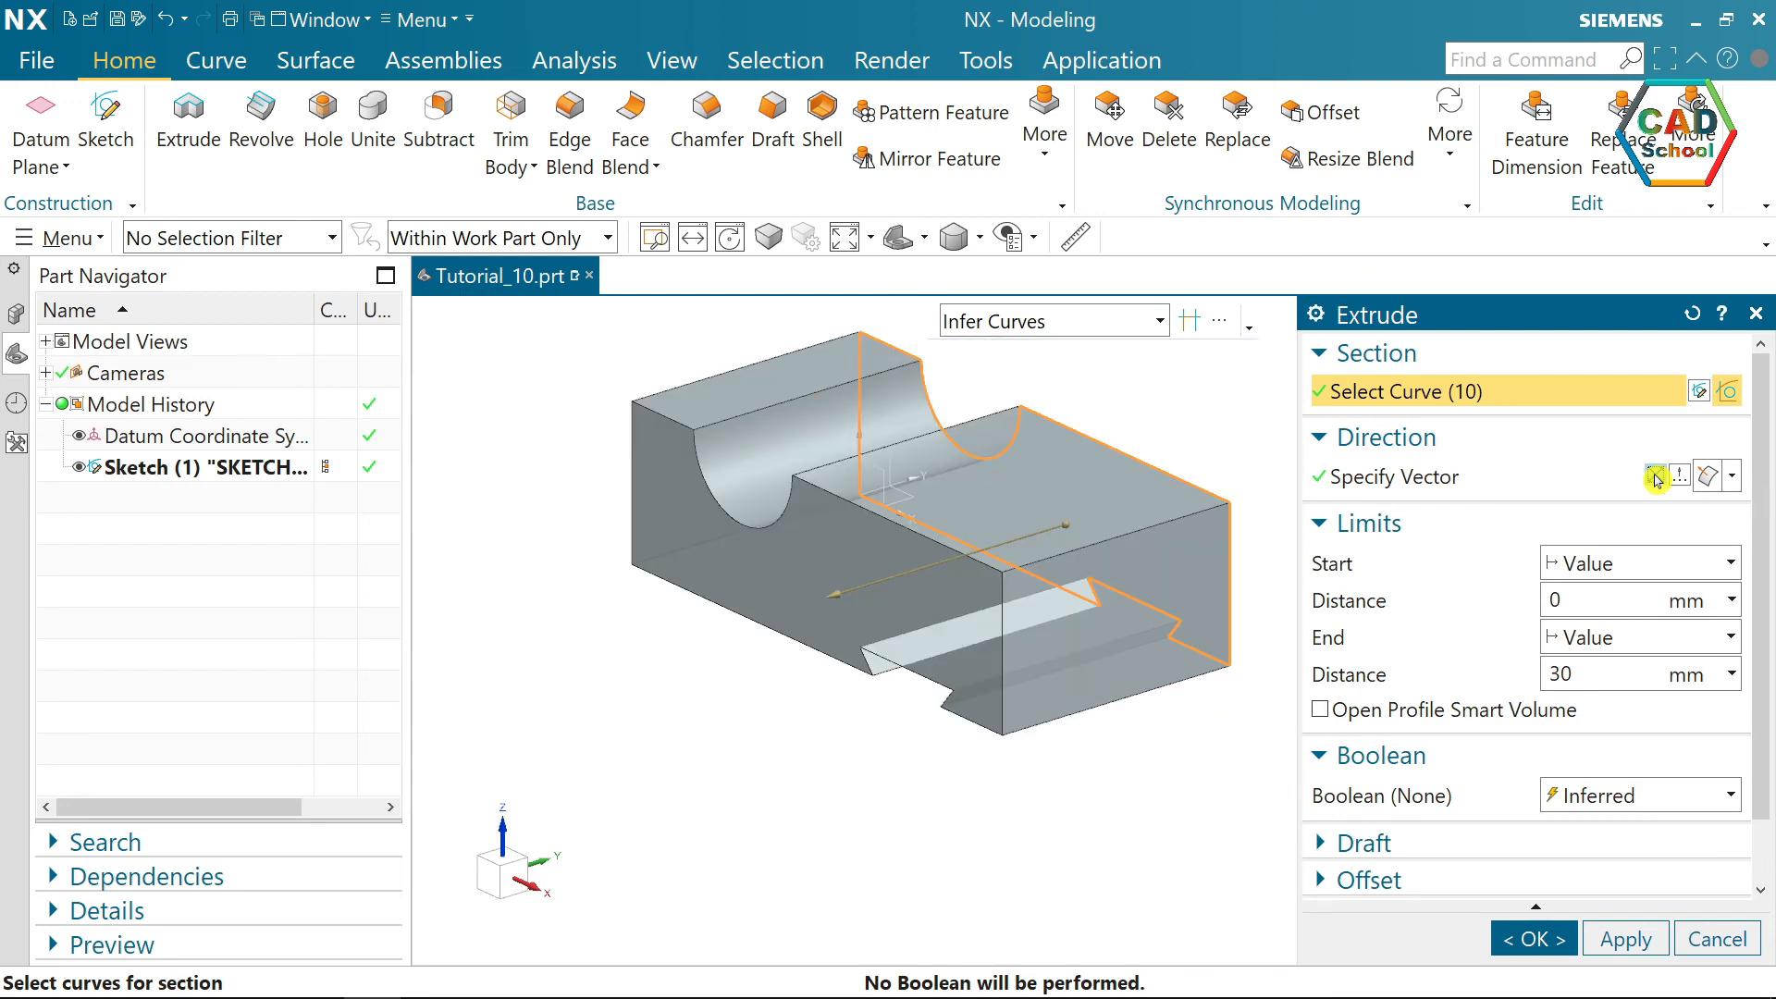
double_click(840, 592)
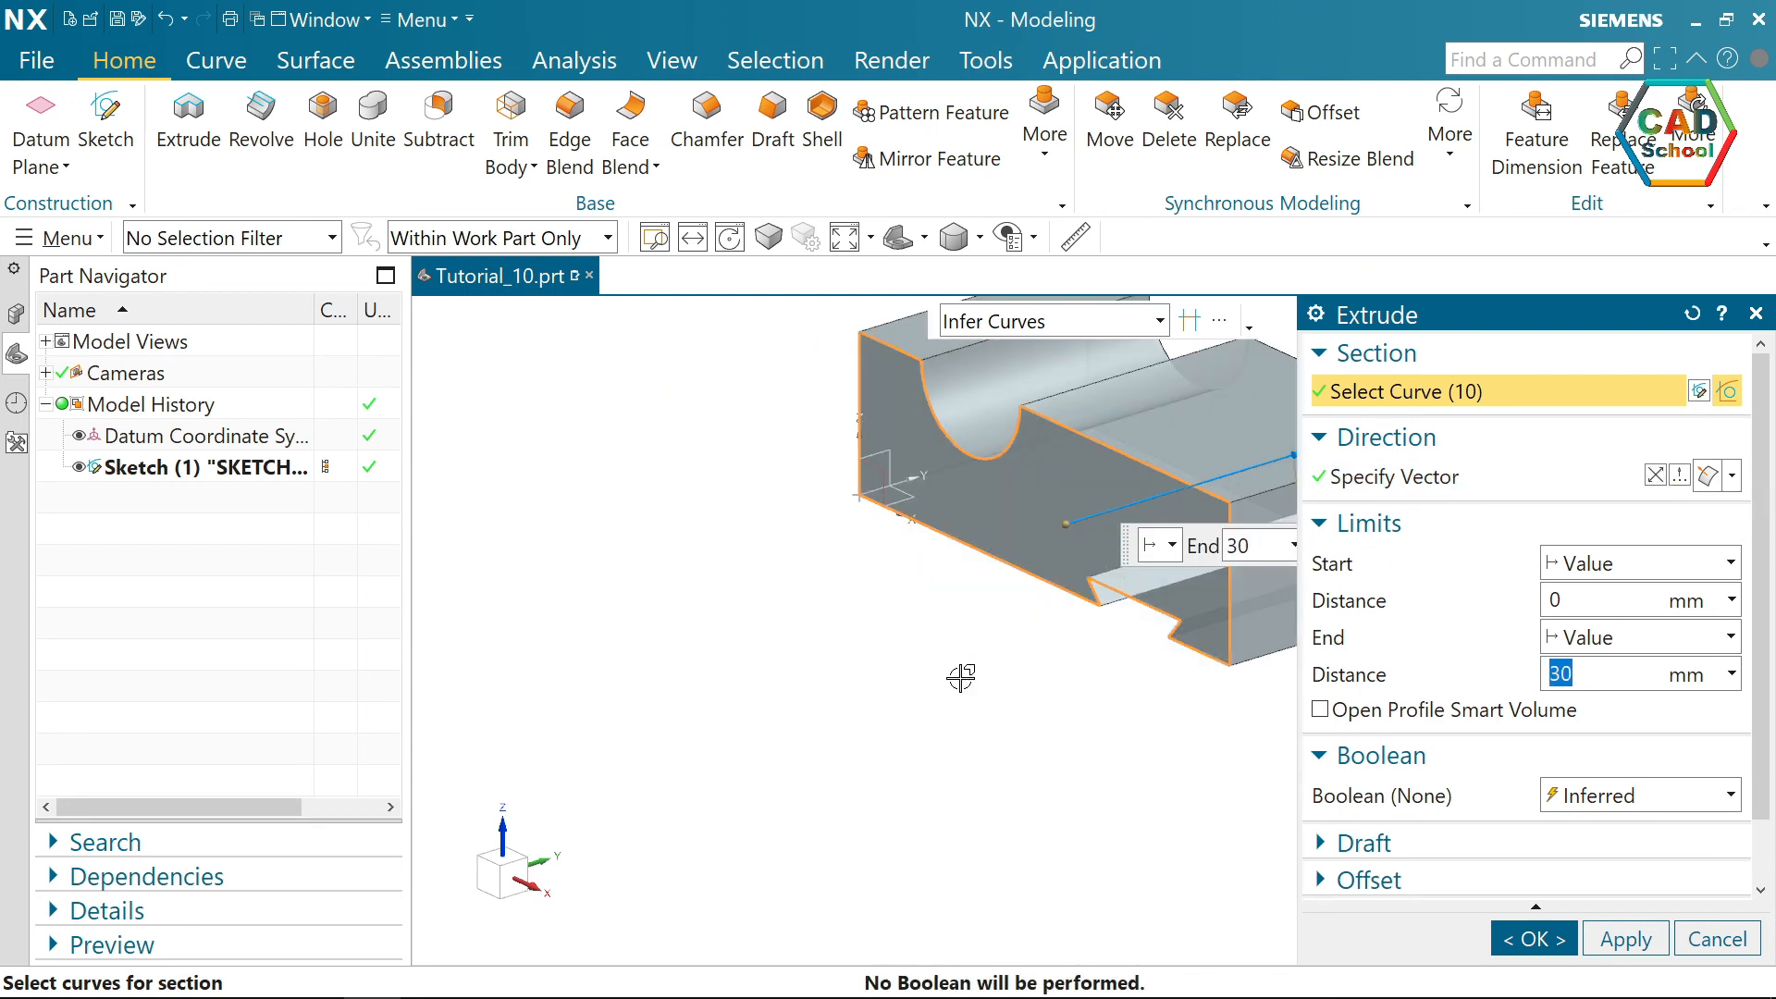
scroll(961, 677, down, 3)
scroll(1219, 554, up, 2)
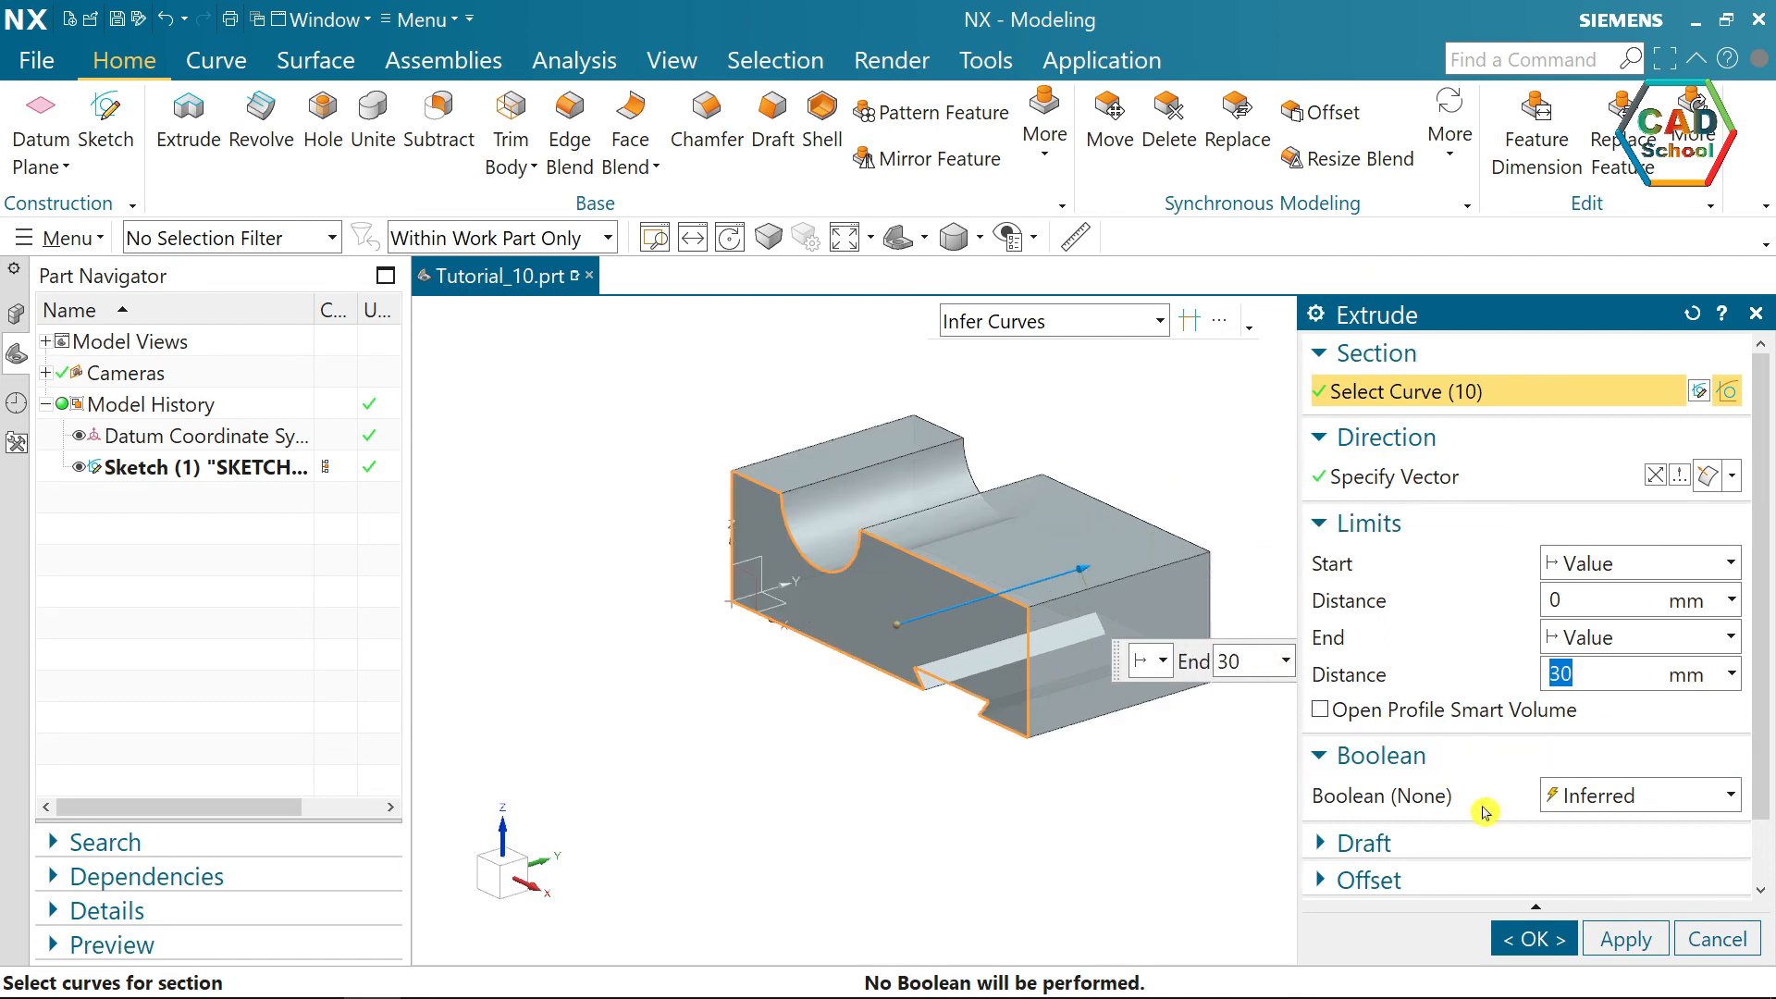
click(1527, 937)
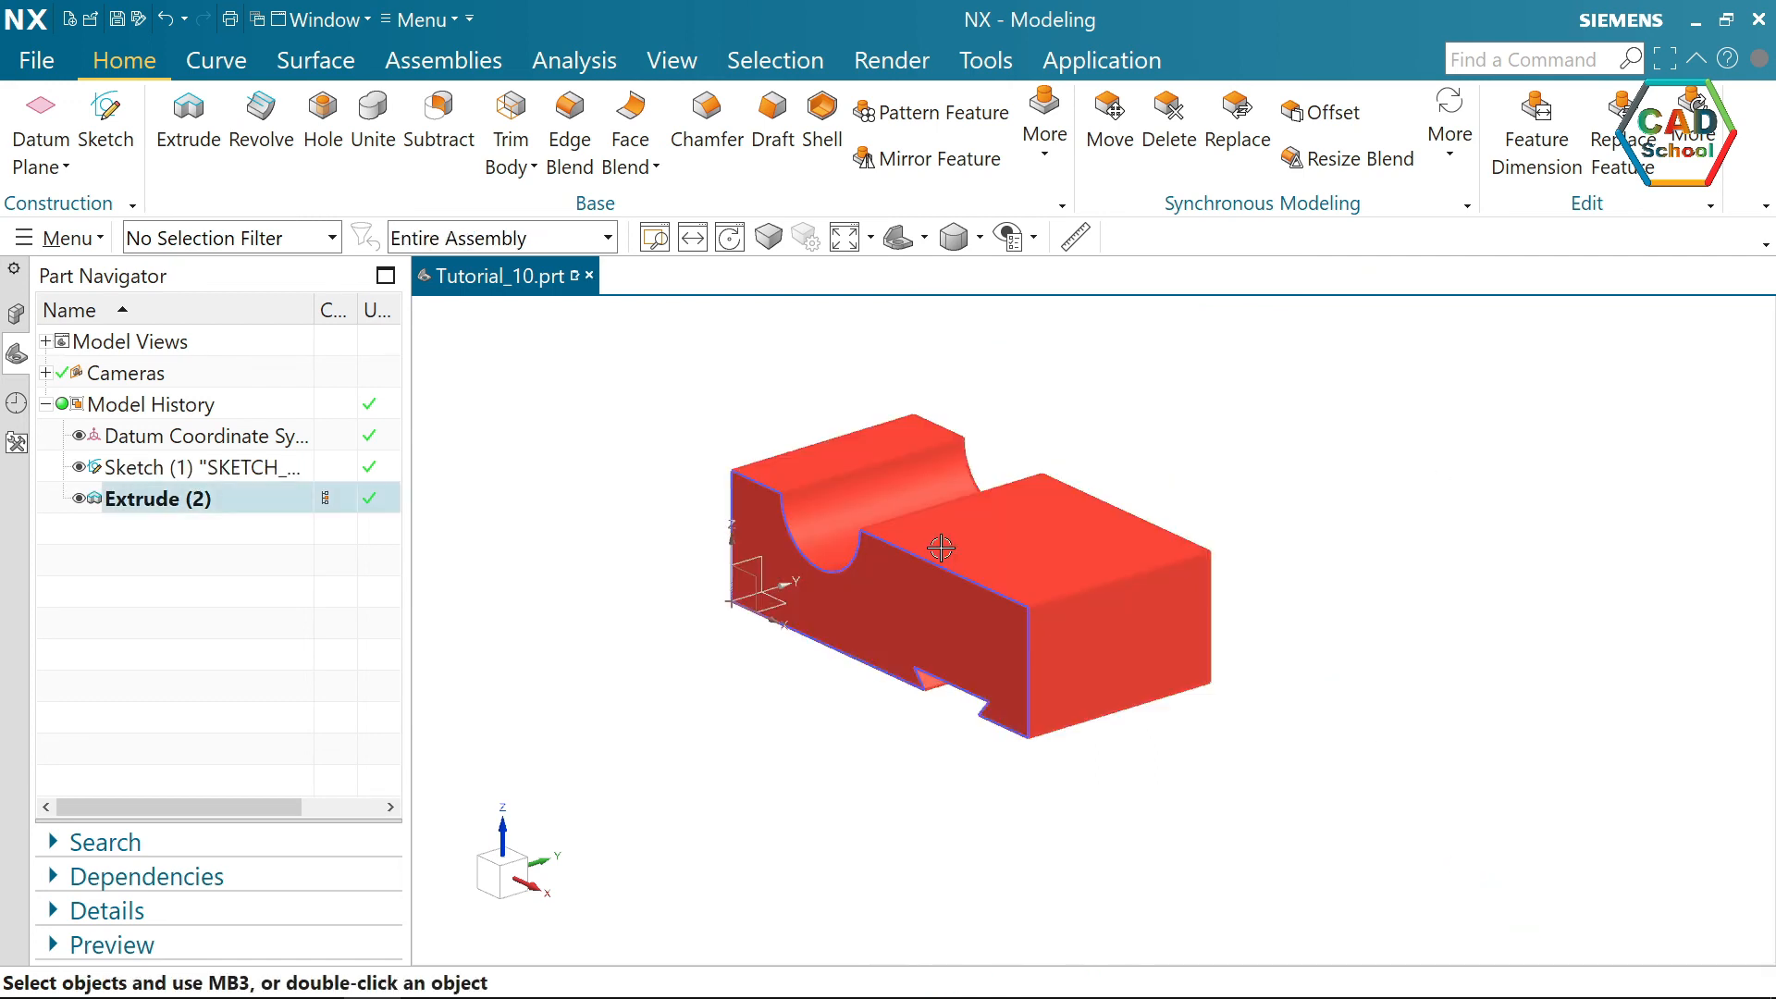
- Hide the profile sketch and the datum coordinate system, and fit the extruded block in view
click(994, 546)
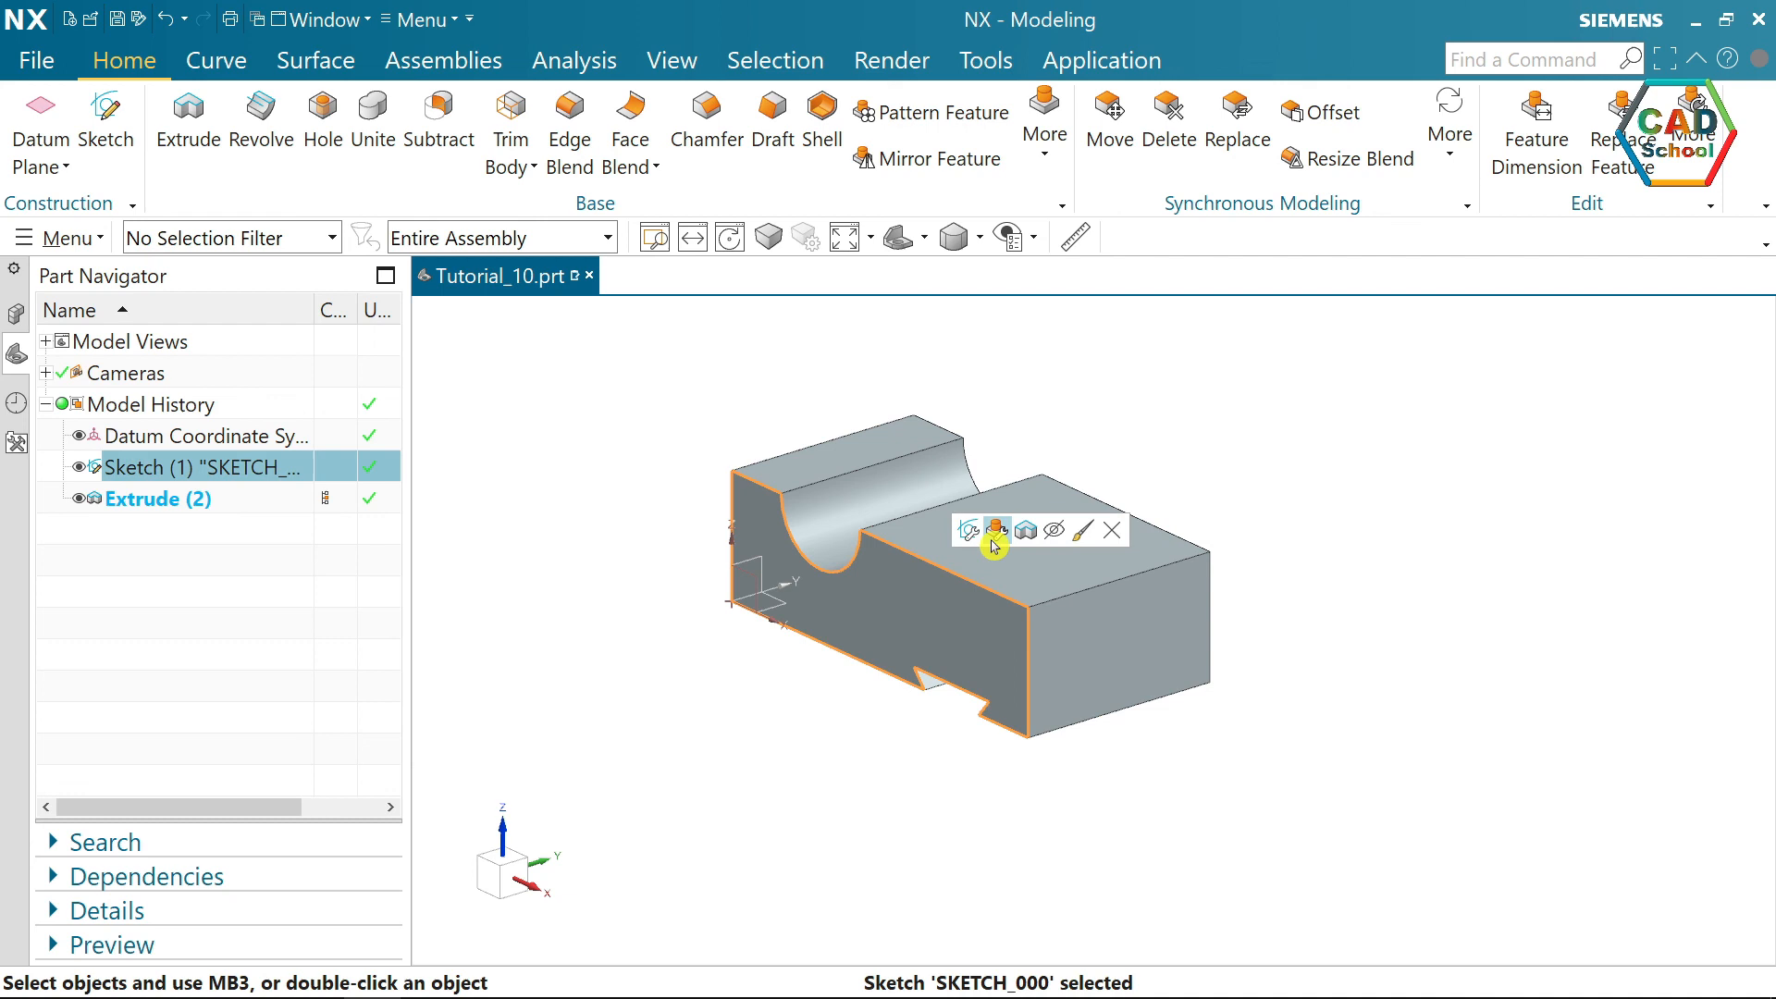
click(1054, 530)
click(755, 590)
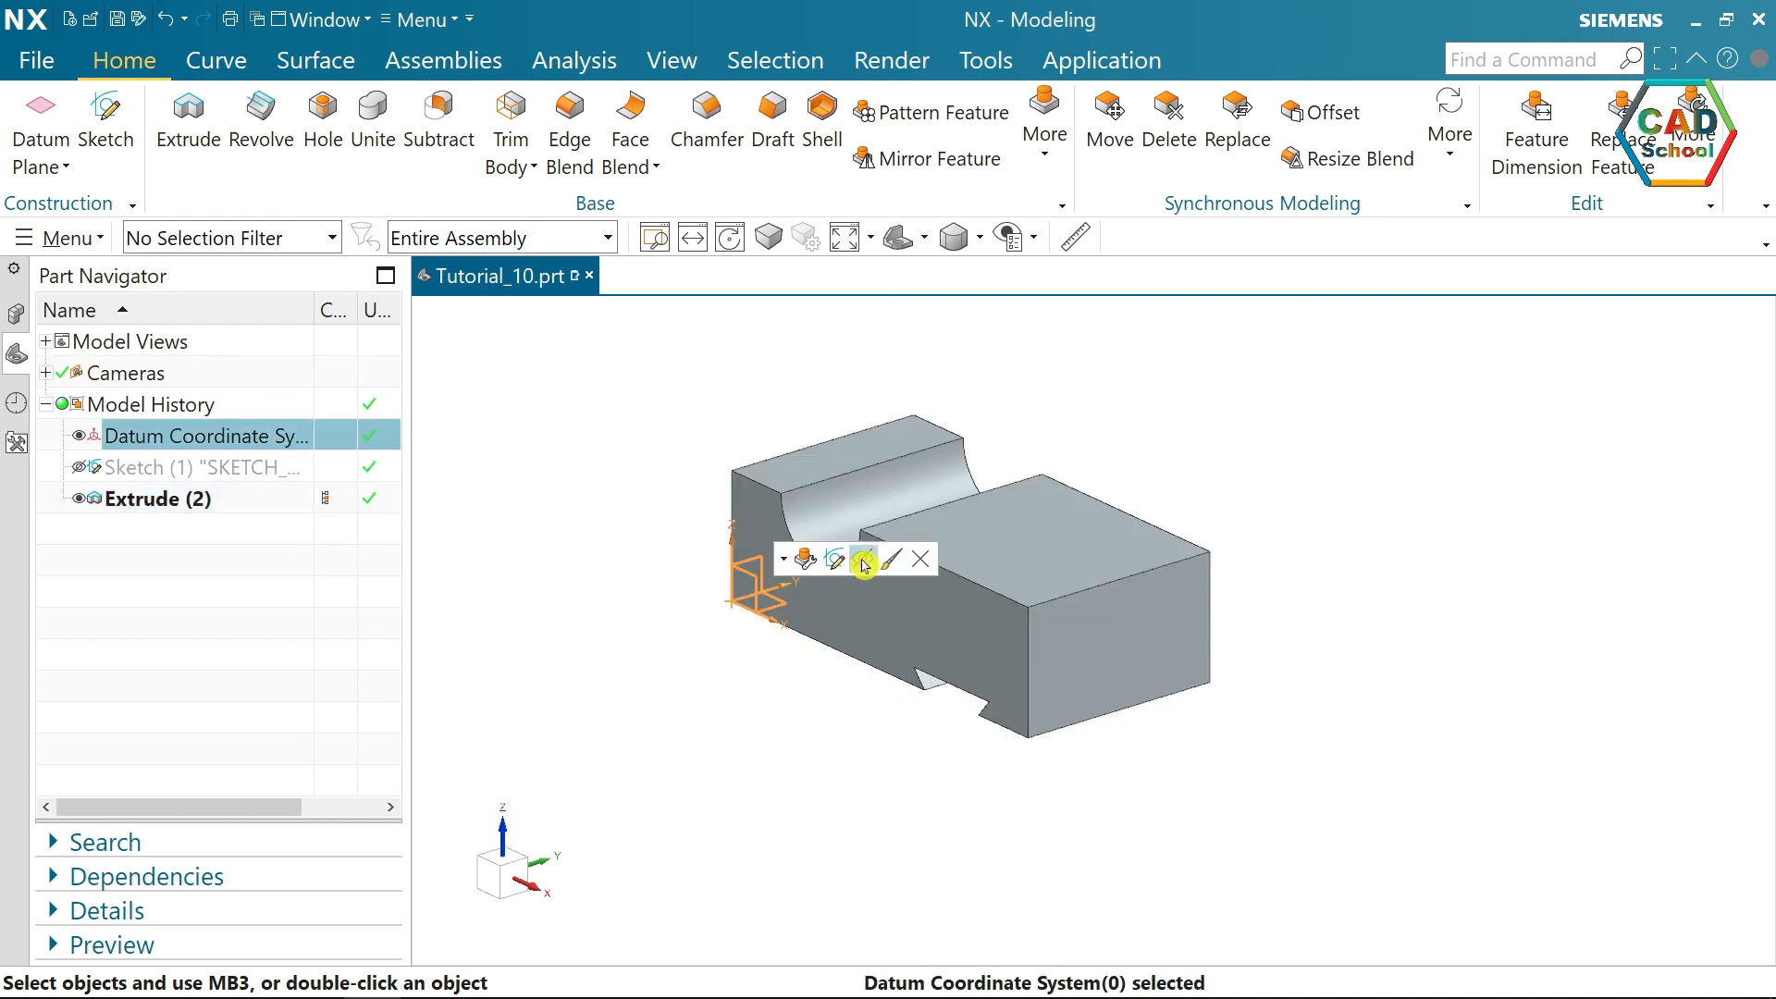
click(864, 560)
click(844, 245)
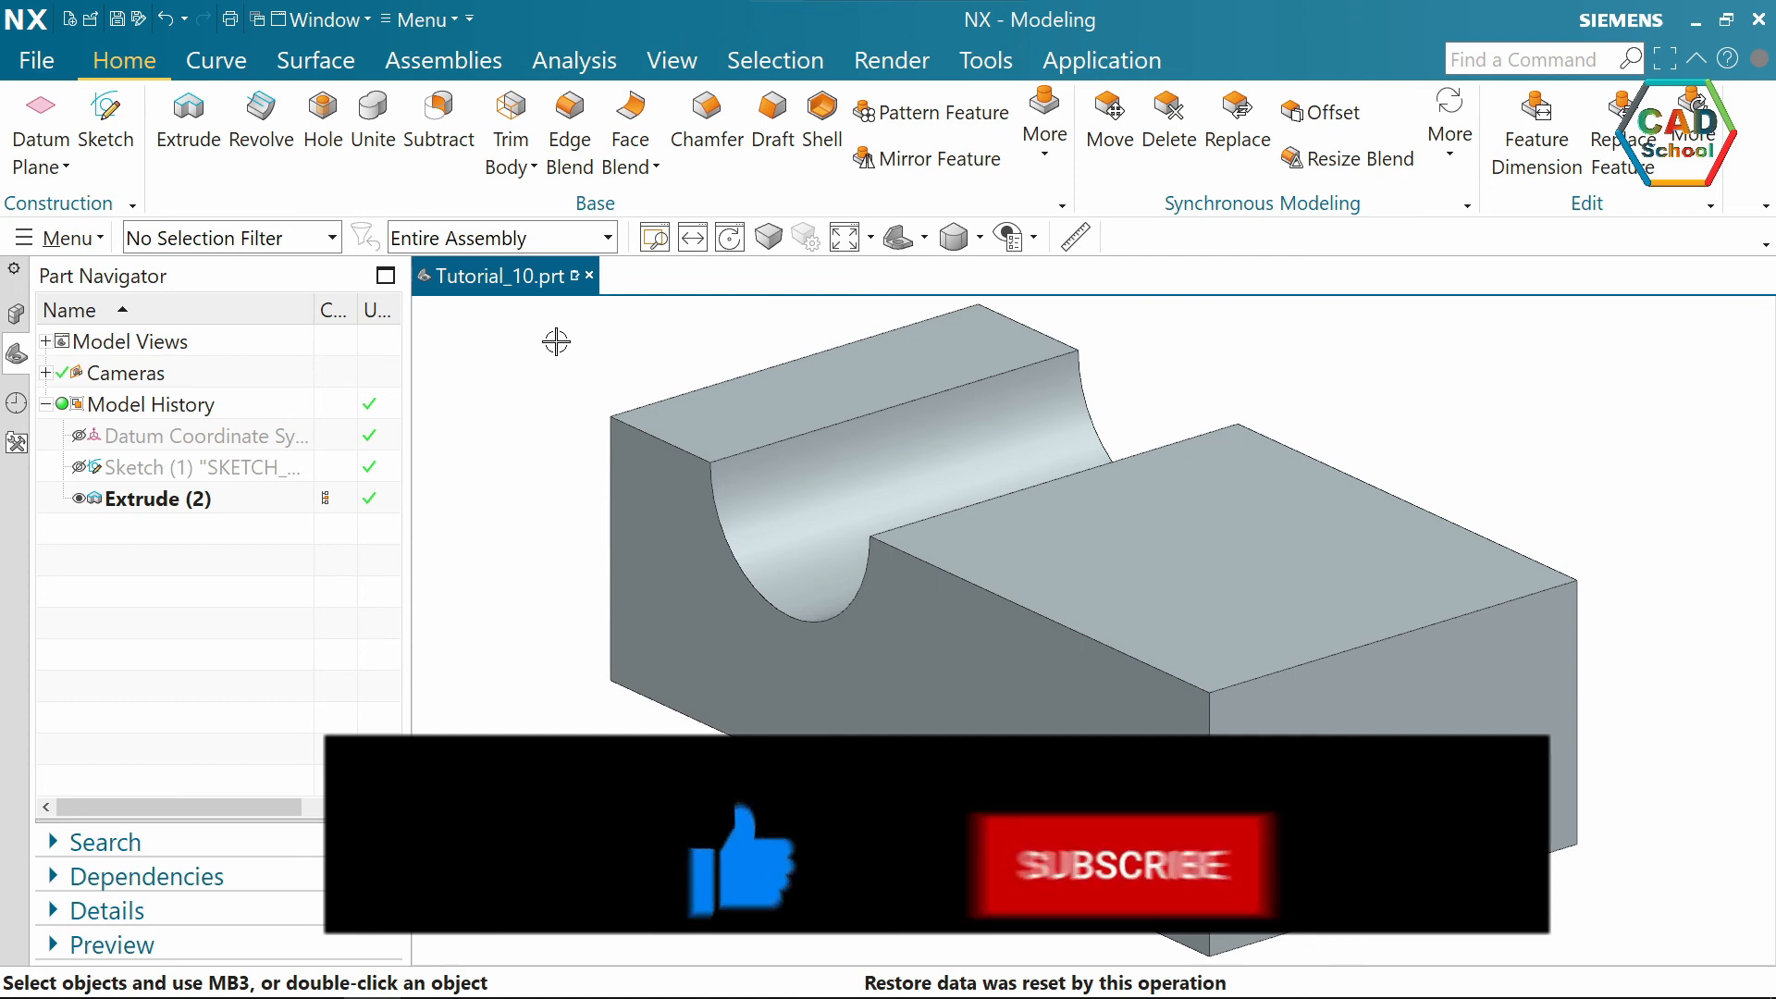
click(1358, 546)
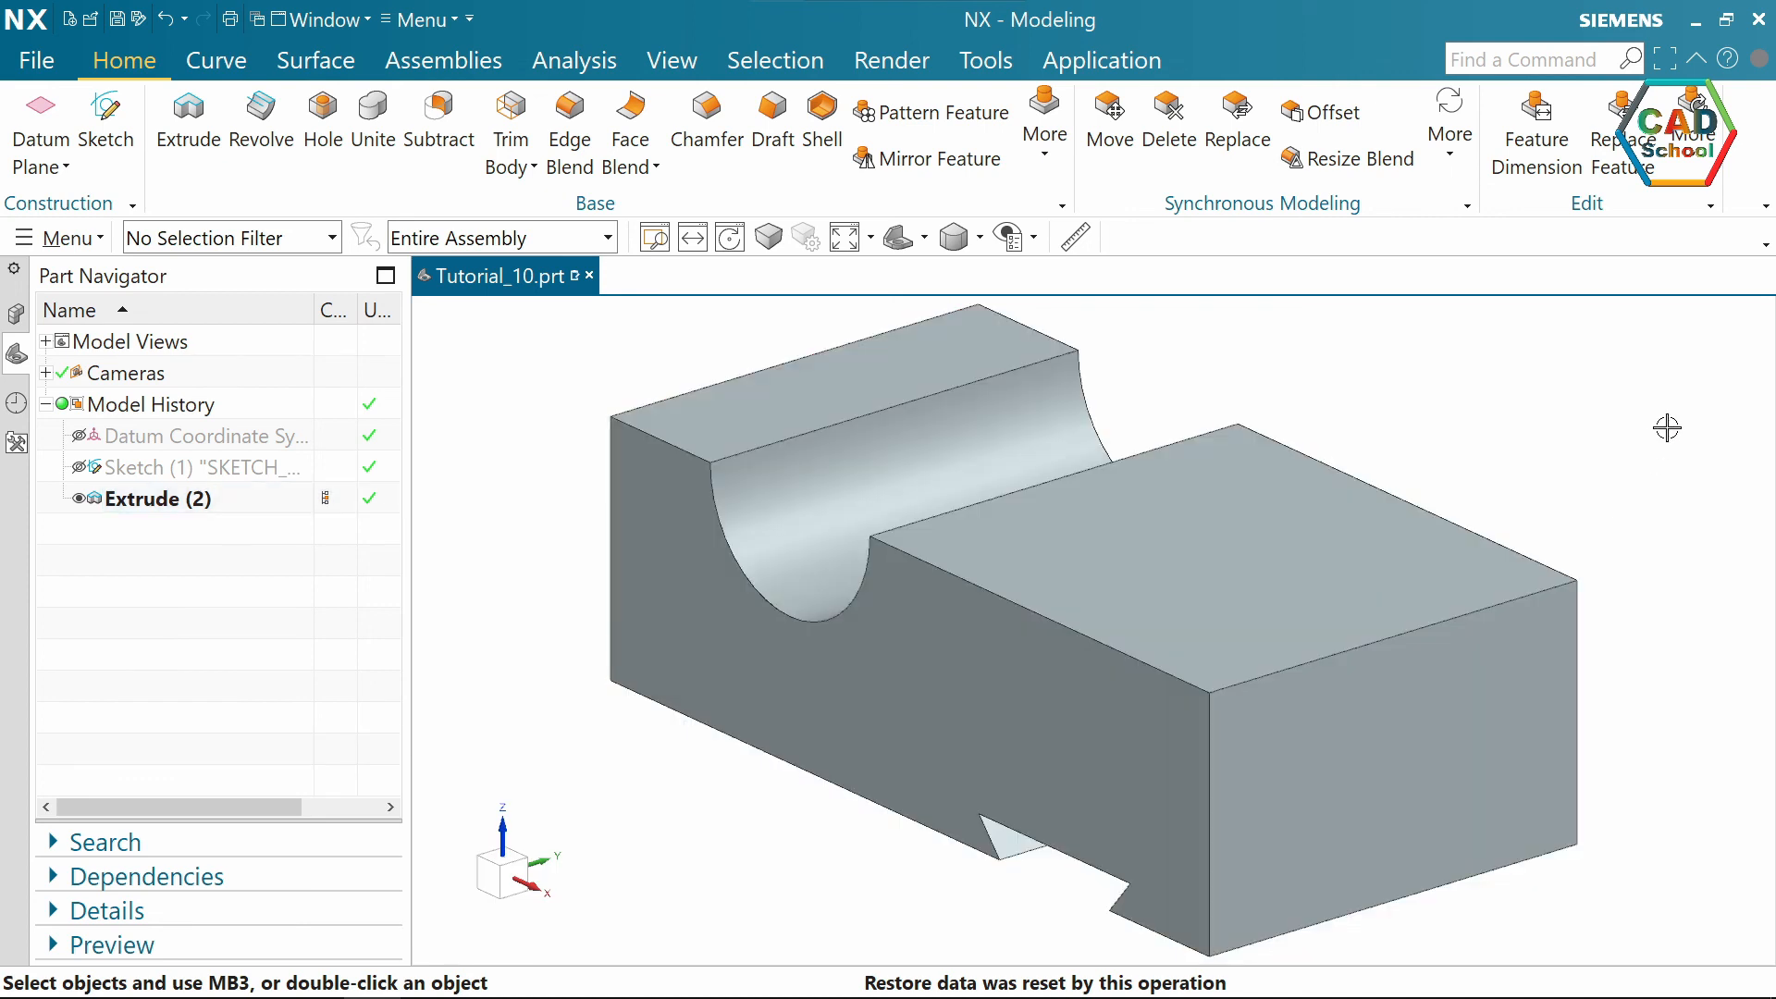